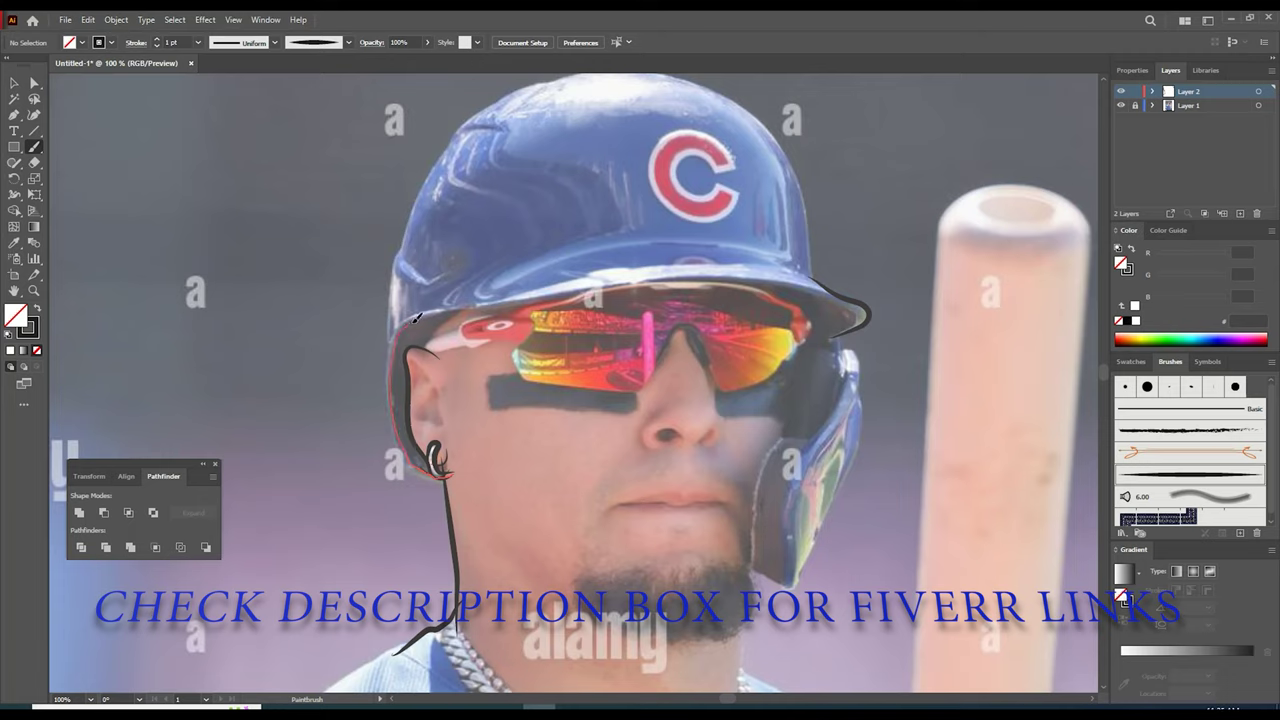
- Trace the helmet's outer outline over the crown and down the ear flap with the Paintbrush
mouse_move(765, 283)
mouse_down()
mouse_move(846, 305)
mouse_move(845, 380)
mouse_up()
key(ctrl+z)
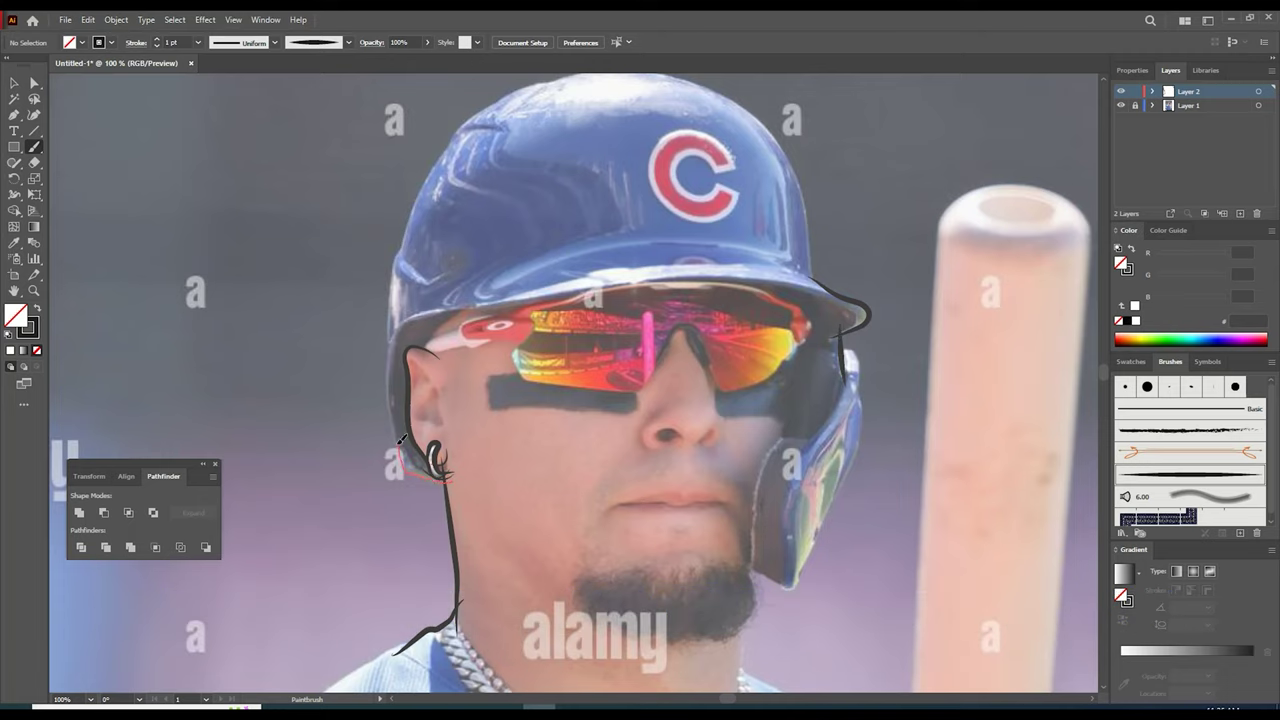
drag(457, 130, 456, 129)
drag(456, 129, 456, 215)
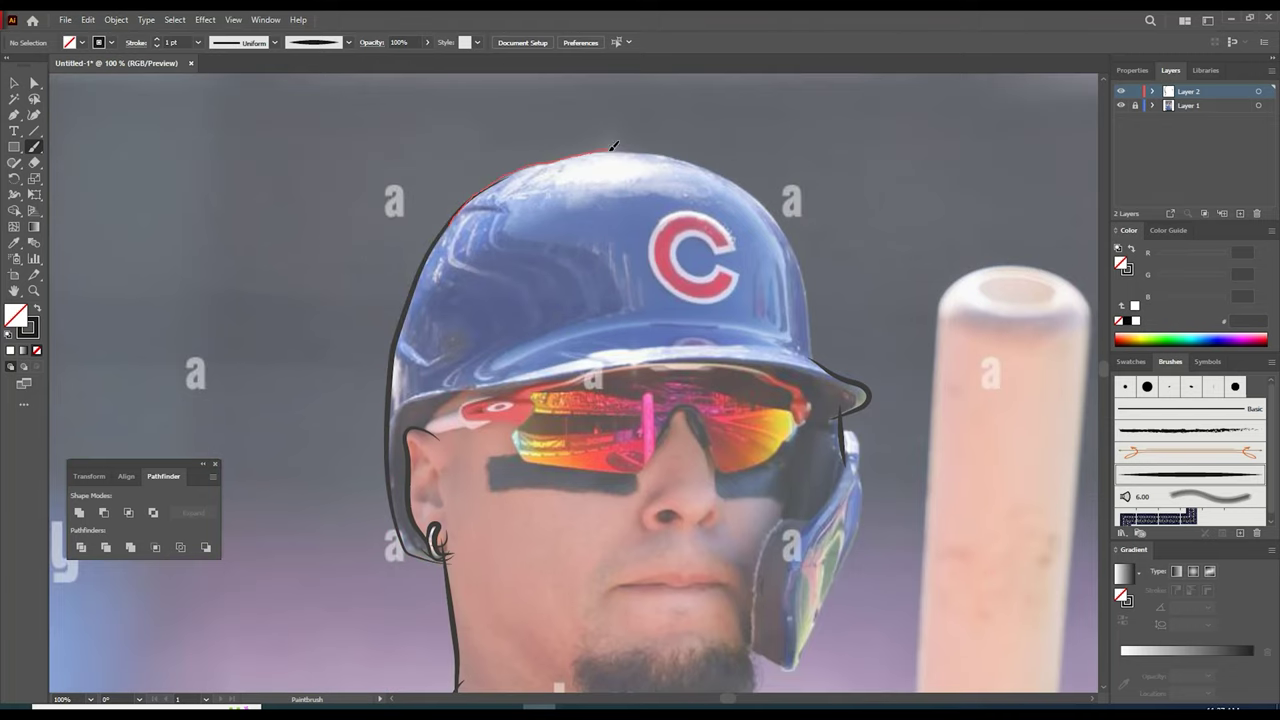
drag(811, 301, 812, 361)
key(u)
key(b)
scroll(838, 285, down, 2)
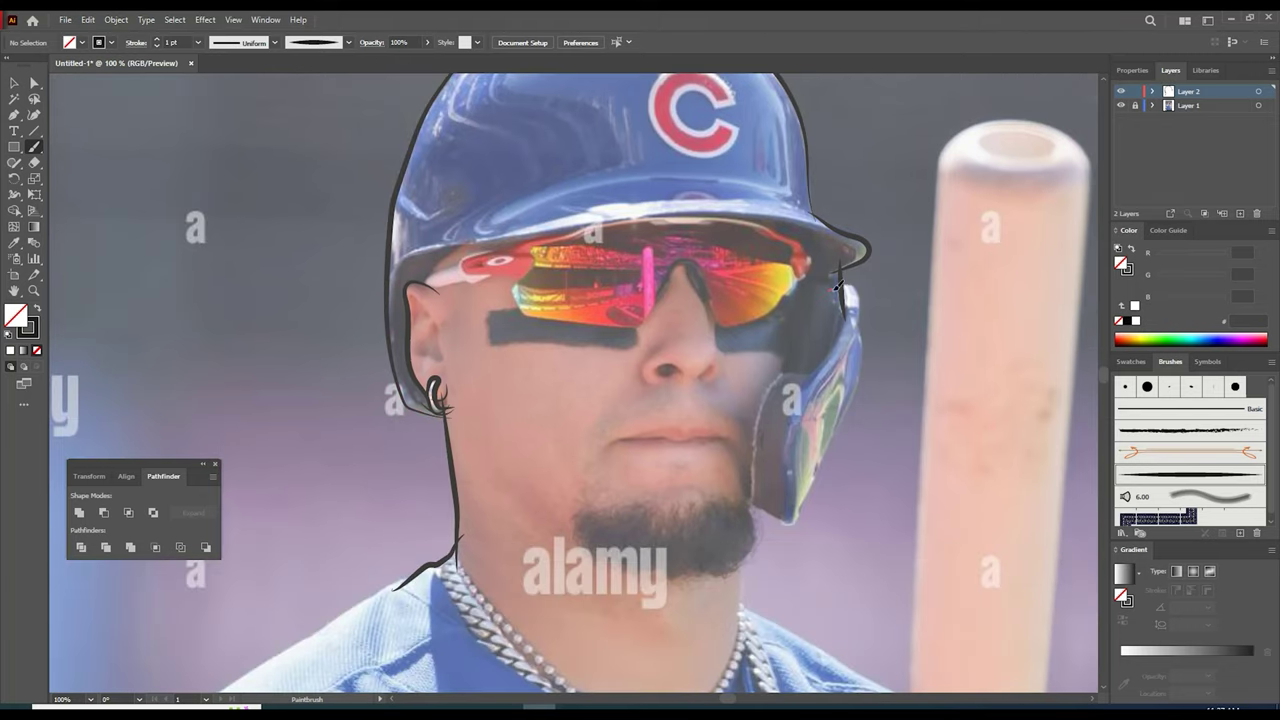
drag(755, 498, 756, 497)
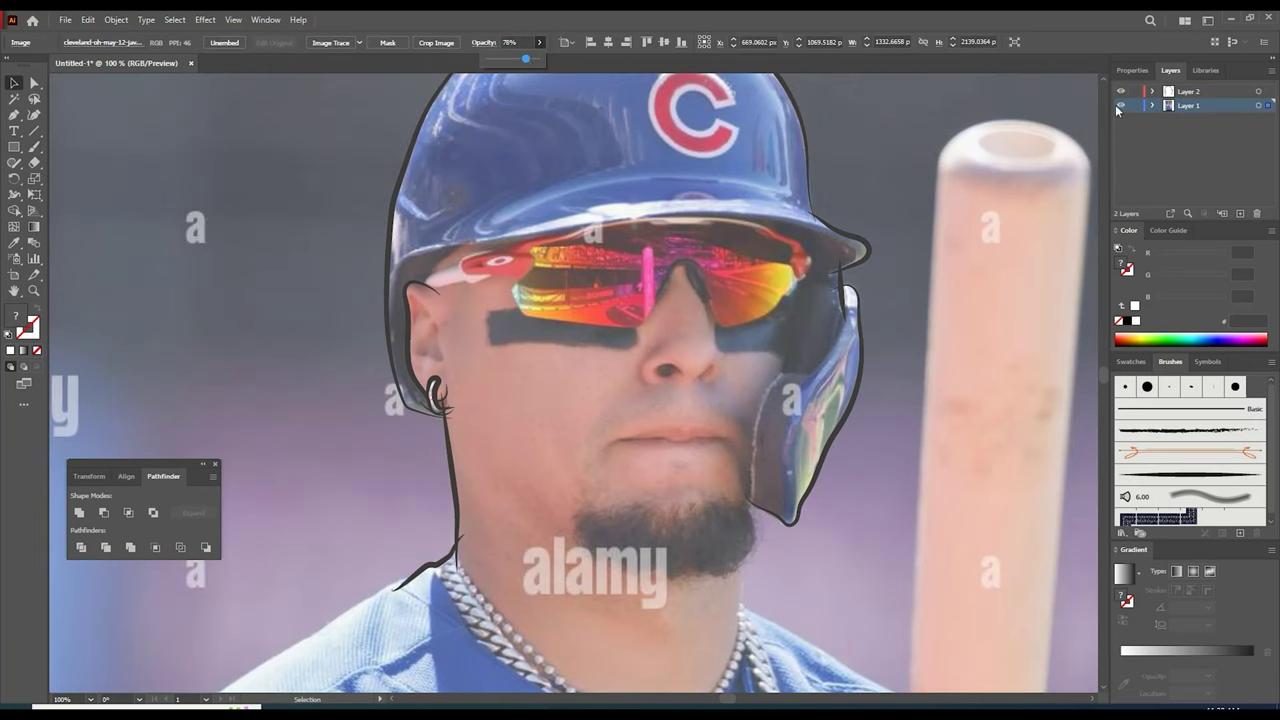
- Trace the inner edges of the helmet's ear flap from the sunglasses down to the flap's tip
drag(779, 318, 786, 382)
key(ctrl+z)
drag(753, 508, 760, 420)
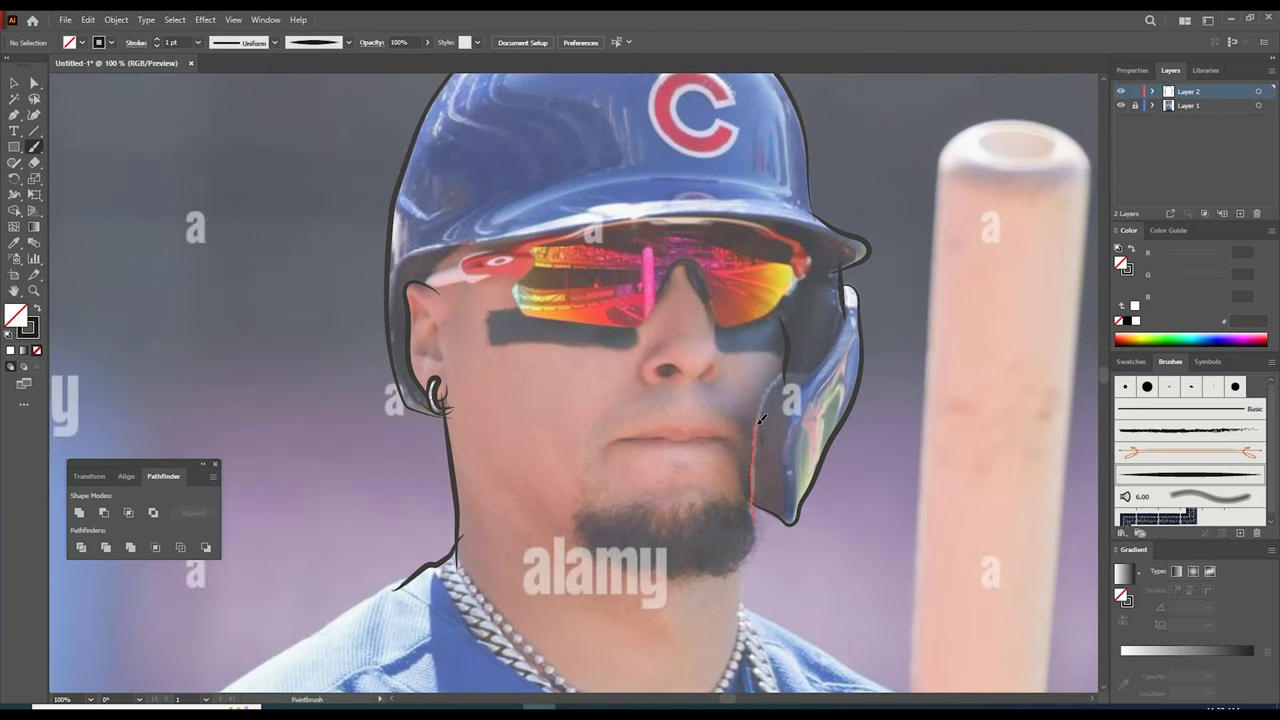
drag(828, 351, 846, 297)
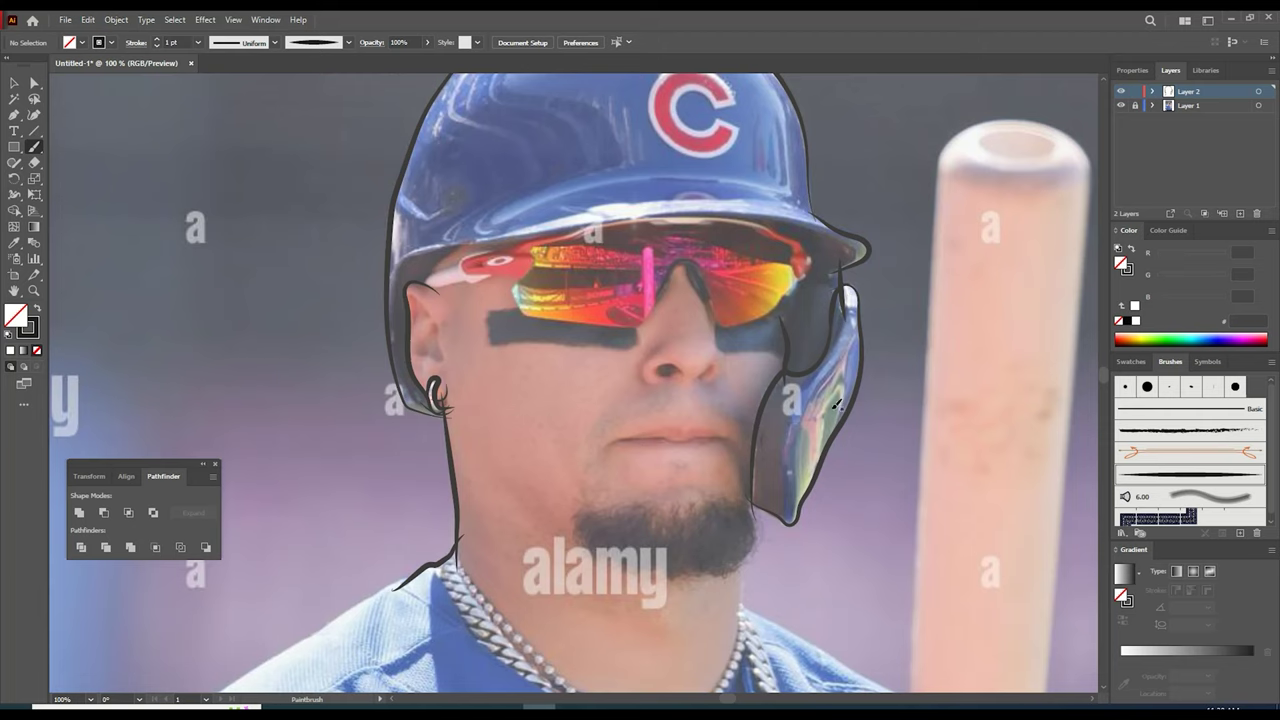
mouse_move(782, 529)
mouse_down()
mouse_move(800, 391)
mouse_move(842, 336)
mouse_up()
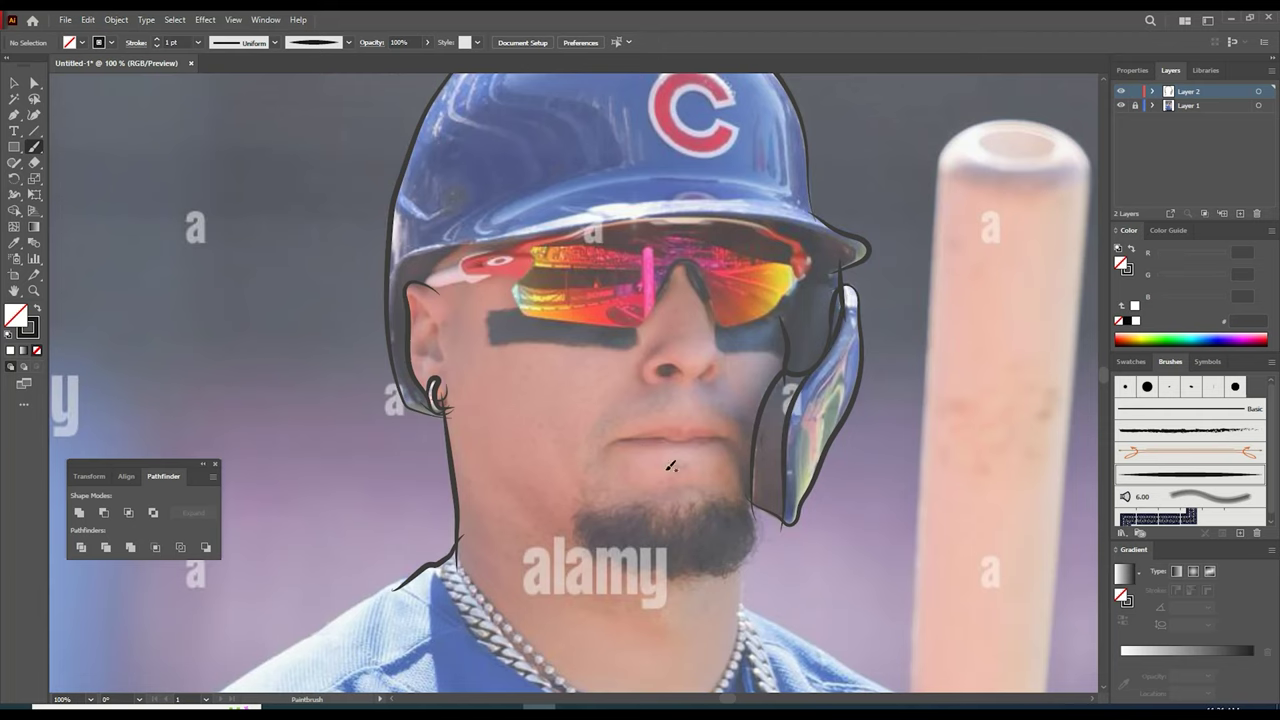
- Trace the neck and shoulder lines and the short sleeve carrying the league patch, including its hem
drag(1103, 369, 1103, 378)
mouse_move(747, 268)
mouse_down()
mouse_move(748, 315)
mouse_move(816, 418)
mouse_move(927, 487)
mouse_up()
key(ctrl+minus)
scroll(675, 677, down, 3)
scroll(414, 447, left, 1)
scroll(414, 447, down, 2)
mouse_move(280, 581)
mouse_down()
mouse_move(410, 588)
mouse_move(506, 622)
mouse_up()
mouse_move(524, 138)
mouse_down()
mouse_move(394, 215)
mouse_move(294, 352)
mouse_move(284, 557)
mouse_move(322, 602)
mouse_up()
scroll(322, 602, down, 3)
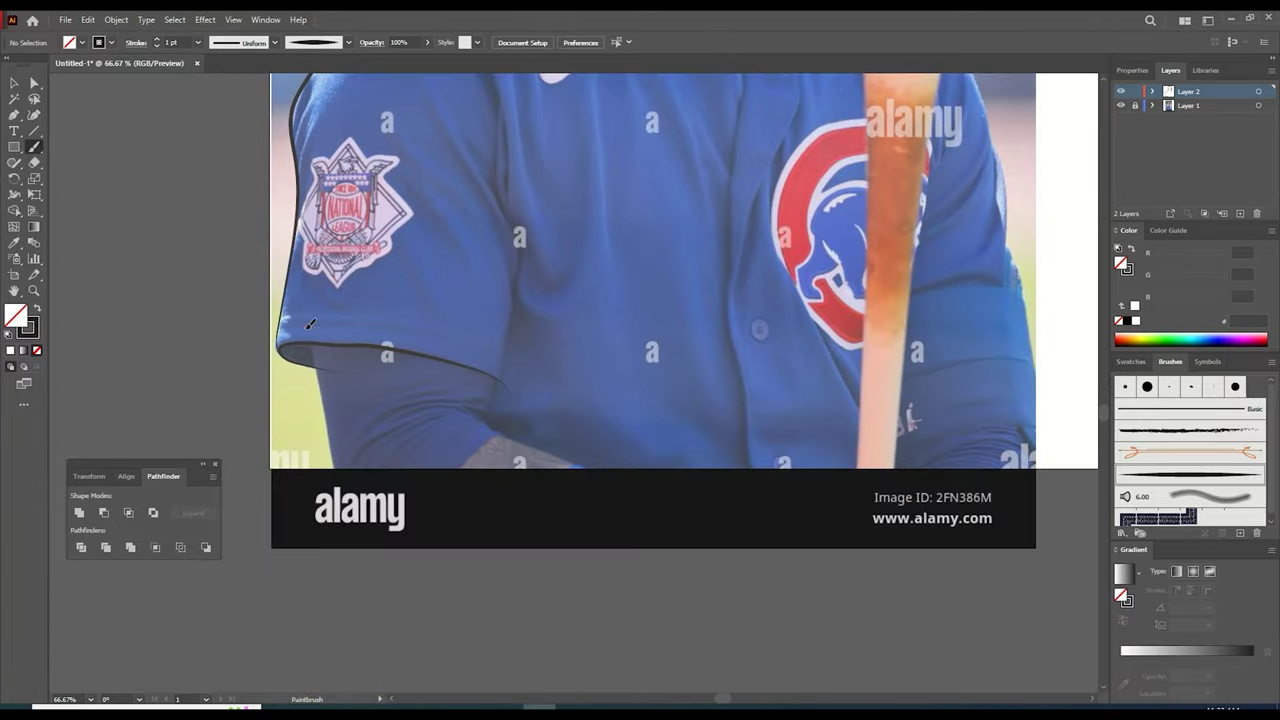
- Trace the undersleeve below the patched sleeve and the jersey's side line from the elbow up to the armpit
mouse_move(494, 372)
mouse_down()
mouse_move(491, 421)
mouse_move(608, 484)
mouse_up()
mouse_move(425, 510)
mouse_down()
mouse_move(501, 436)
mouse_move(516, 232)
mouse_move(498, 118)
mouse_up()
scroll(503, 425, up, 3)
scroll(503, 410, down, 2)
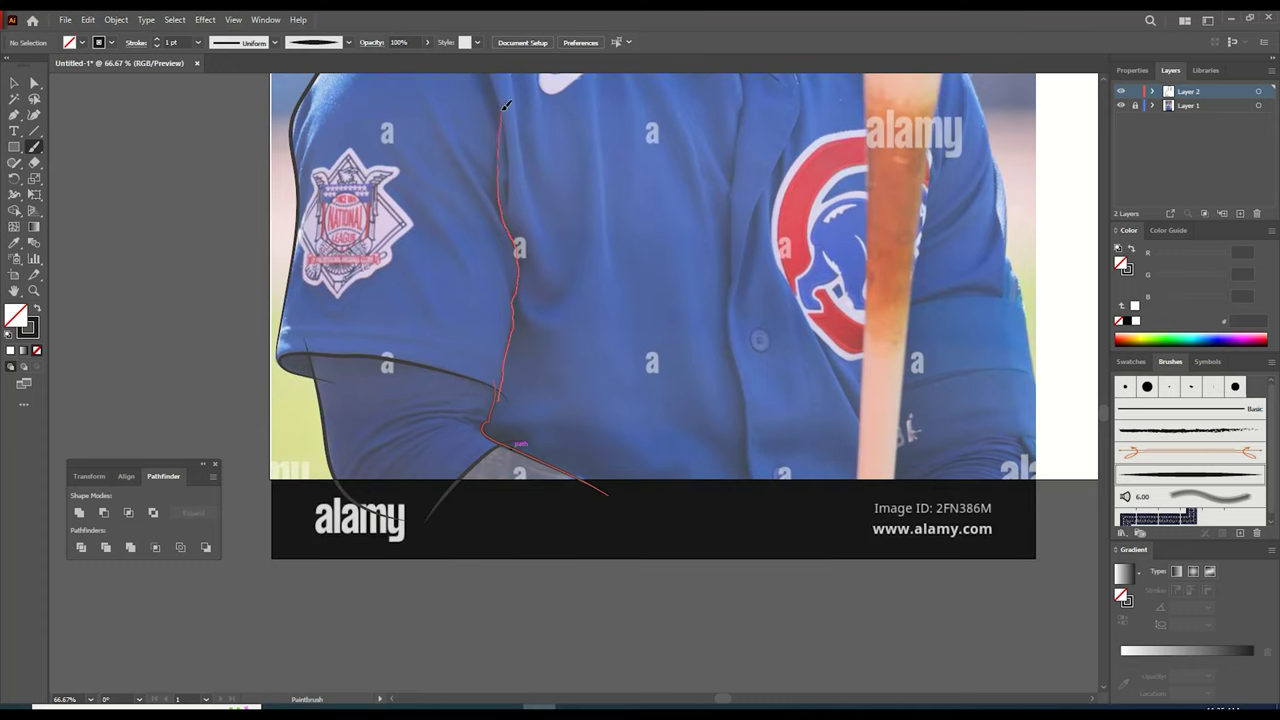
scroll(498, 118, up, 3)
- Trace the jersey's collar, undershirt neckline and both edges of the front button placket
drag(679, 202, 682, 204)
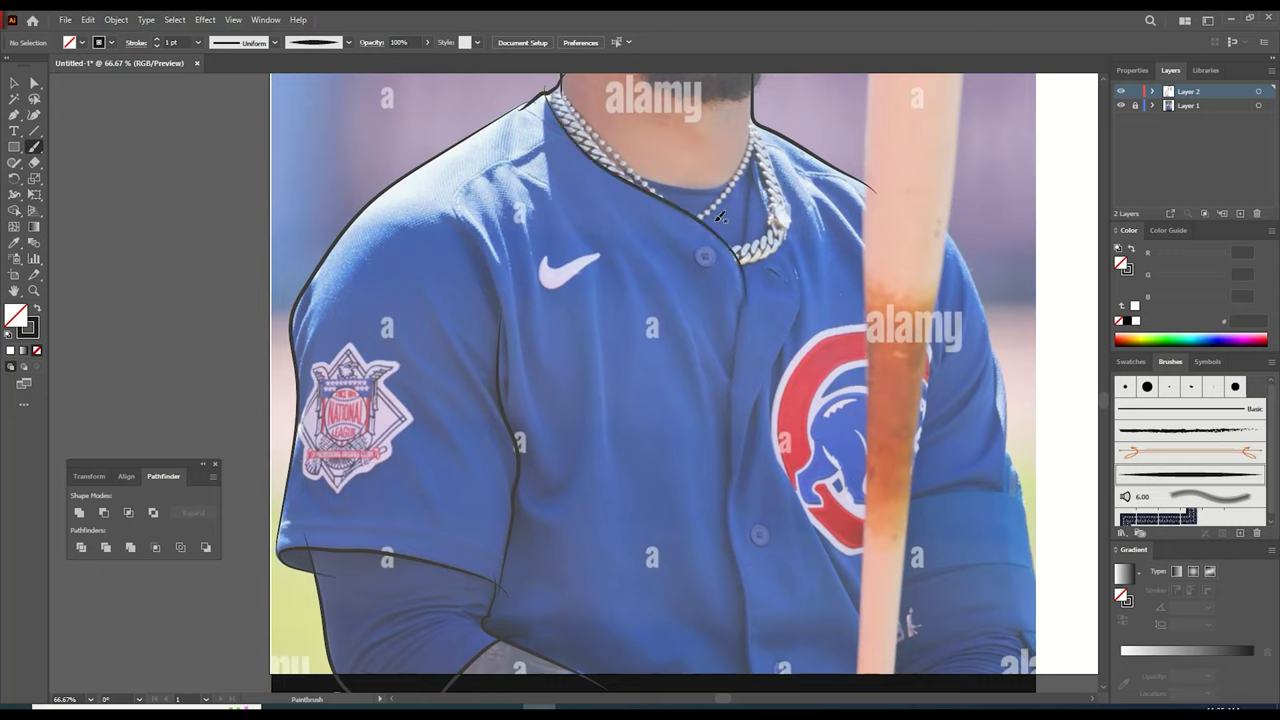
drag(748, 314, 697, 213)
drag(587, 147, 548, 93)
mouse_move(756, 682)
mouse_down()
mouse_move(730, 490)
mouse_move(746, 270)
mouse_up()
mouse_move(722, 525)
mouse_down()
mouse_move(788, 340)
mouse_move(795, 262)
mouse_up()
mouse_move(800, 308)
mouse_down()
mouse_move(778, 245)
mouse_move(779, 274)
mouse_up()
drag(743, 252, 753, 158)
drag(750, 151, 749, 224)
drag(648, 174, 742, 172)
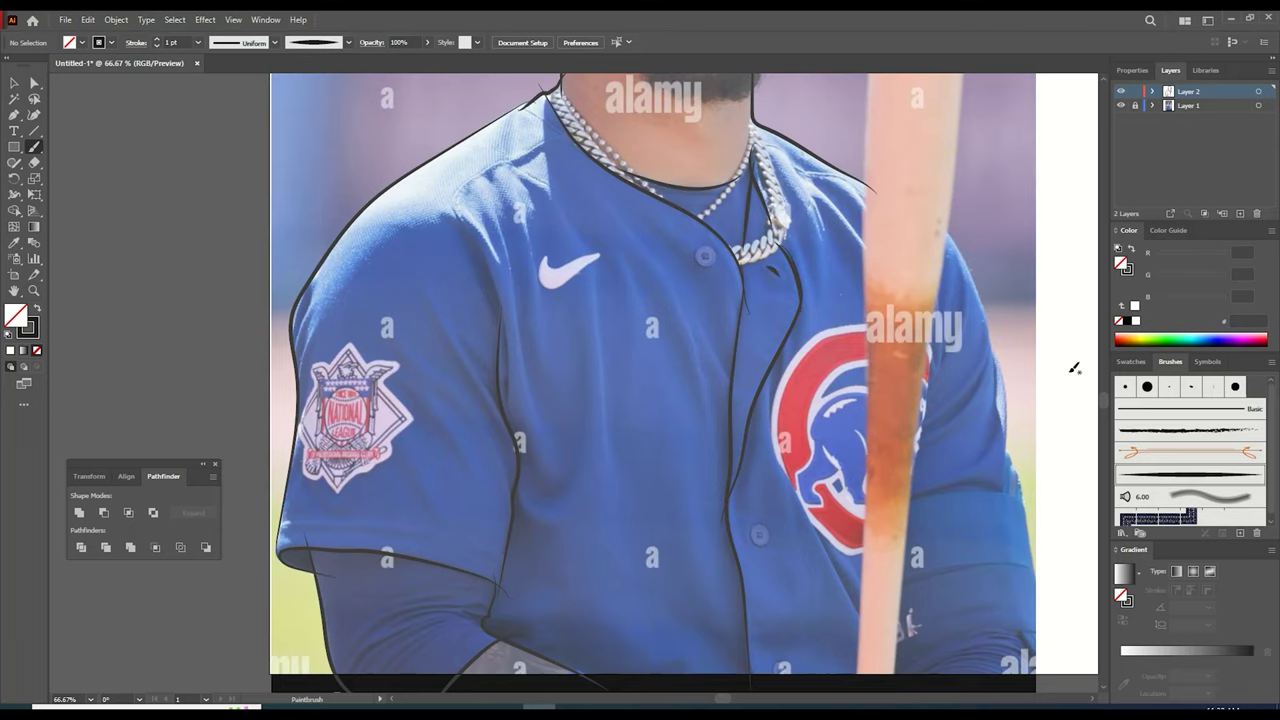
- Trace the outer contour of the arm beside the bat and the cross bands on its sleeve
scroll(736, 622, right, 5)
mouse_move(680, 688)
mouse_down()
mouse_move(696, 656)
mouse_move(698, 572)
mouse_move(674, 449)
mouse_move(658, 442)
mouse_up()
drag(664, 608, 698, 660)
mouse_move(543, 663)
mouse_down()
mouse_move(586, 640)
mouse_move(716, 633)
mouse_up()
mouse_move(554, 573)
mouse_down()
mouse_move(678, 555)
mouse_move(705, 575)
mouse_up()
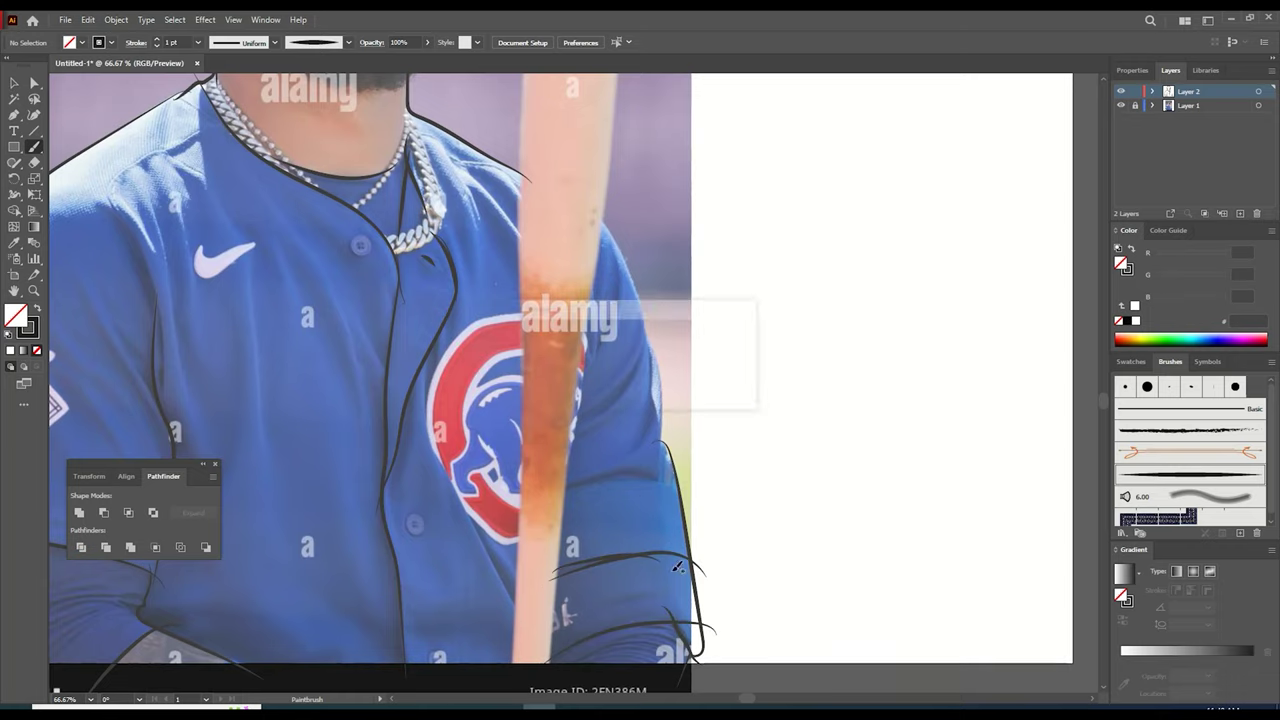
mouse_move(552, 491)
mouse_down()
mouse_move(640, 482)
mouse_move(692, 494)
mouse_up()
drag(657, 492, 666, 385)
drag(634, 265, 590, 210)
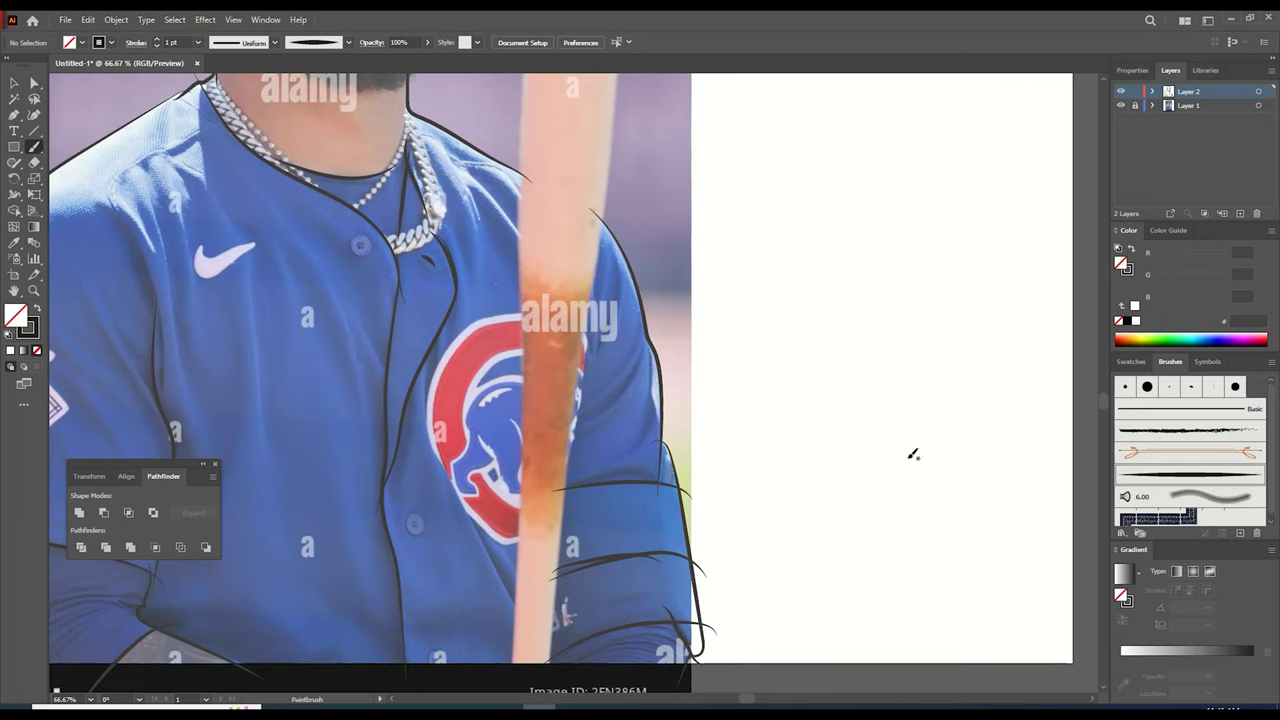
- Trace both long edges of the bat, its rounded end and the oval hollow in the end
drag(549, 678, 563, 553)
drag(606, 212, 607, 209)
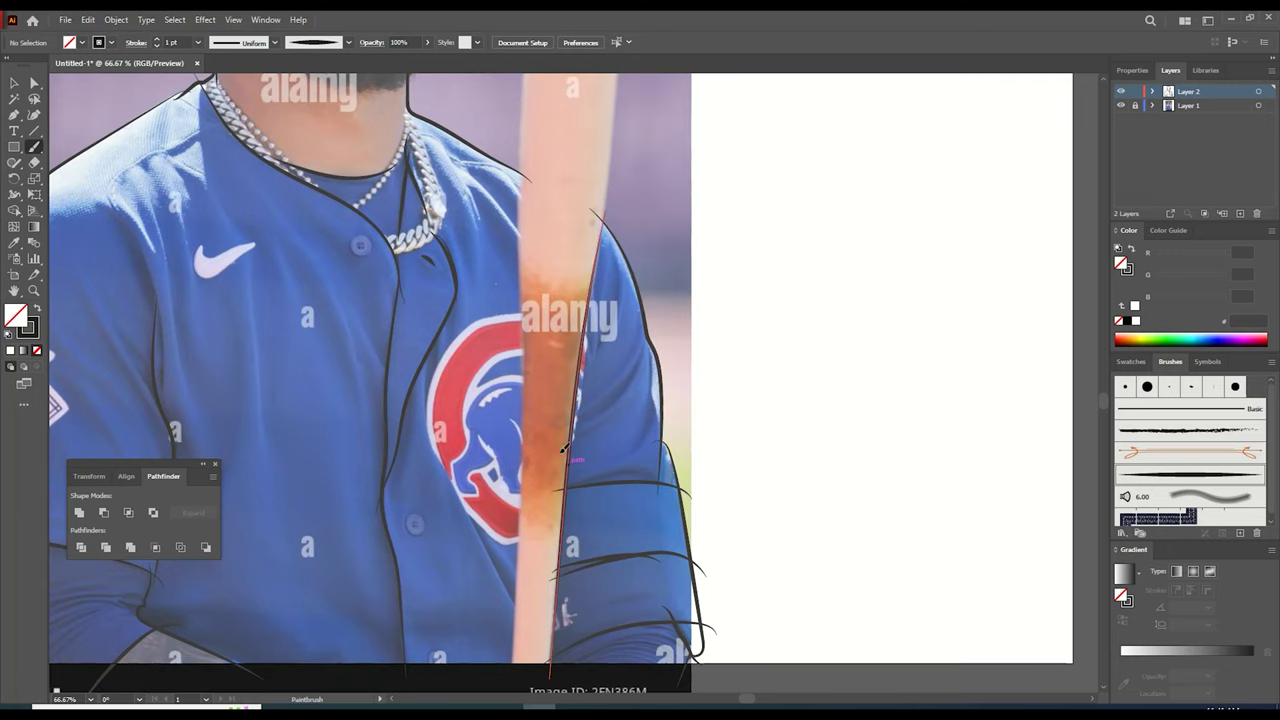
scroll(829, 403, up, 5)
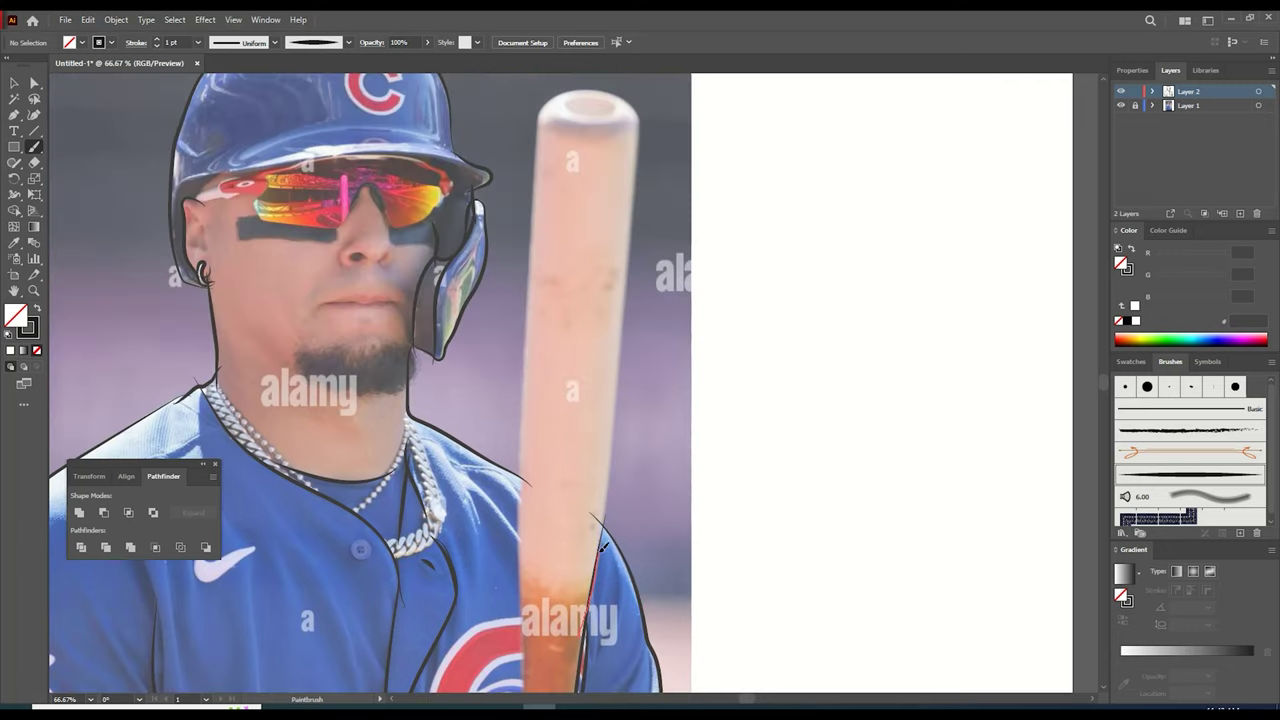
drag(606, 505, 622, 374)
drag(636, 208, 636, 208)
scroll(548, 603, down, 2)
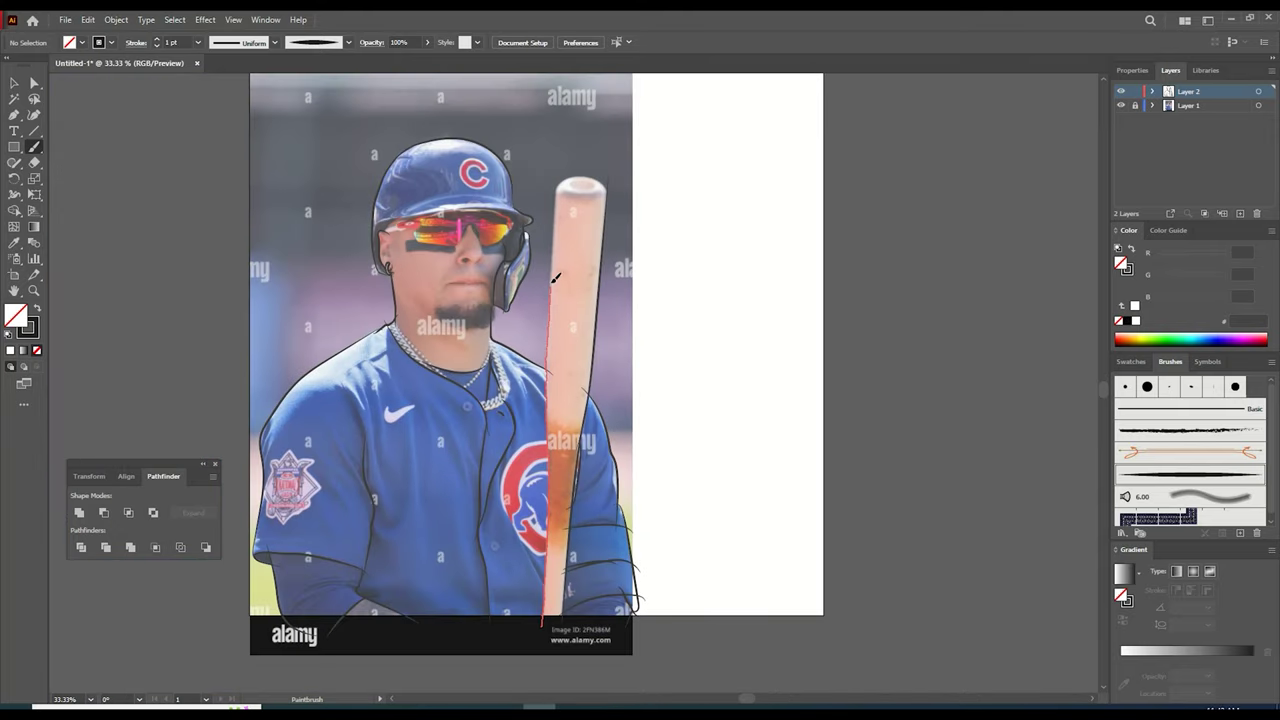
drag(561, 186, 562, 188)
scroll(562, 188, up, 1)
drag(624, 244, 599, 233)
mouse_move(603, 245)
mouse_down()
mouse_move(587, 255)
mouse_move(602, 245)
mouse_up()
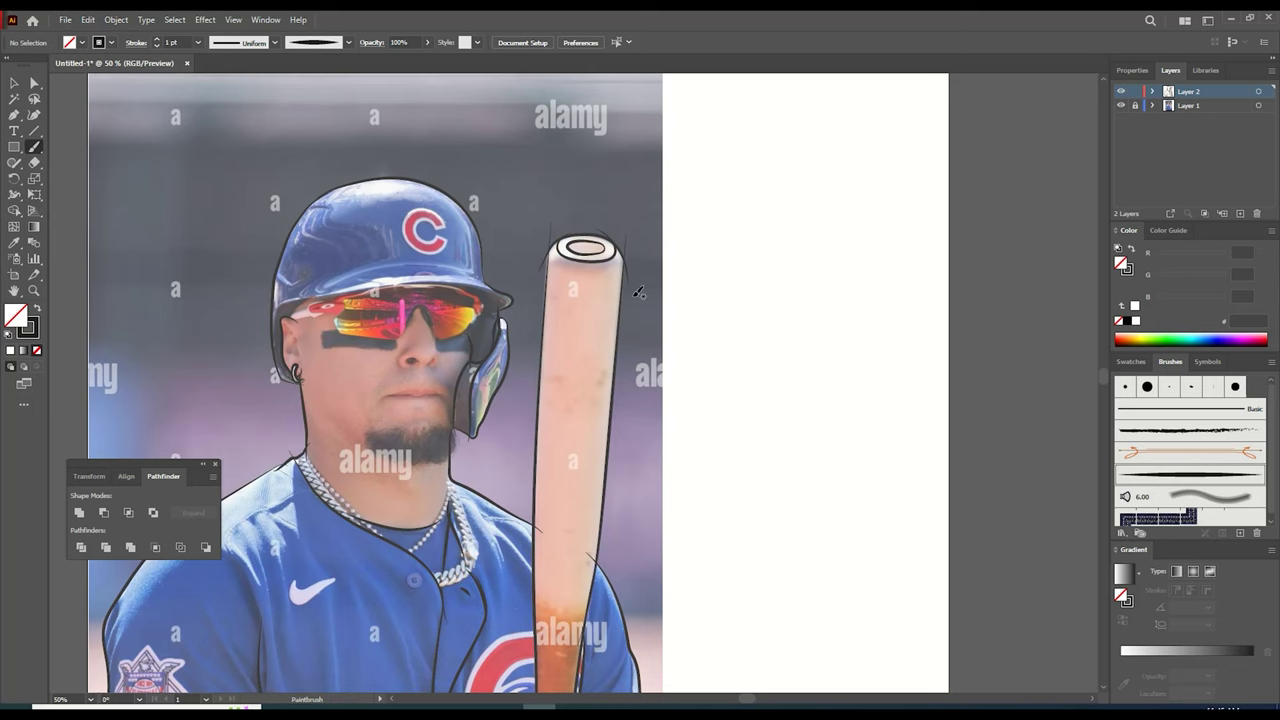
- Set the Paintbrush to no fill, a 0.5 pt stroke and the tapered brush, and outline the jersey's buttons
click(14, 83)
drag(1103, 376, 1105, 392)
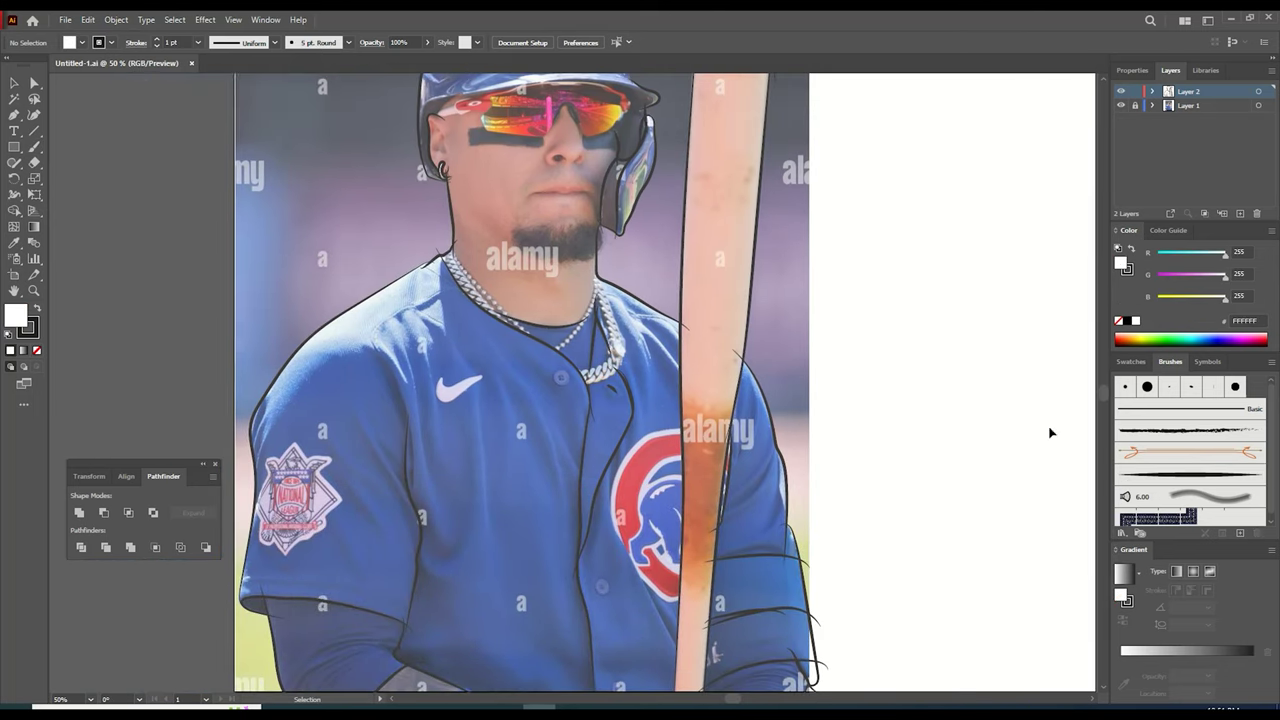
click(34, 147)
click(37, 350)
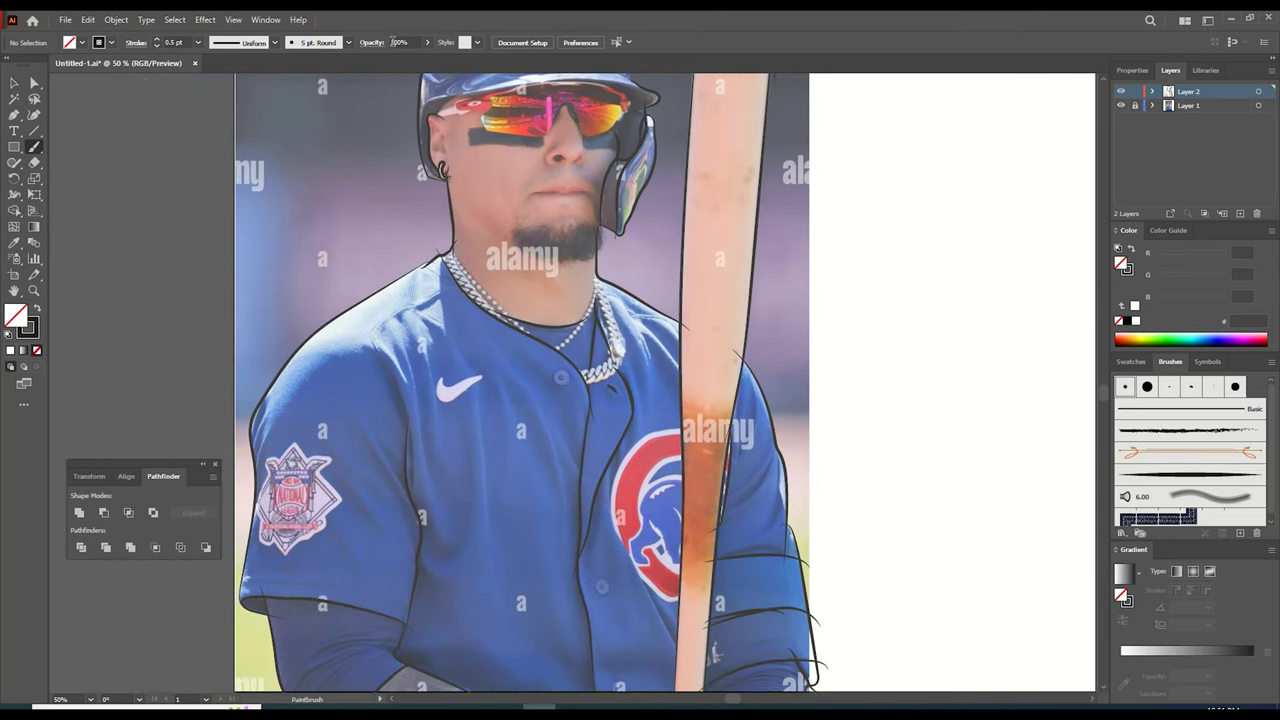
click(1190, 475)
scroll(617, 500, down, 2)
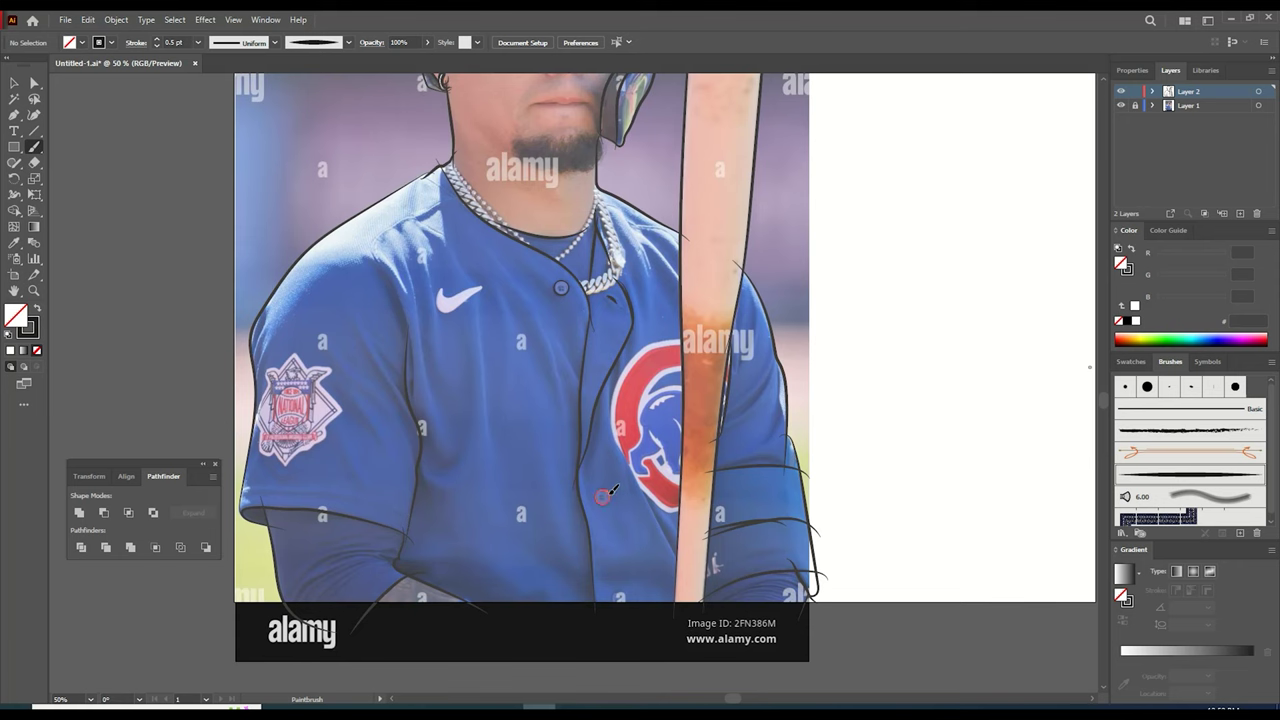
- Trace the sunglasses' lenses, nose bridge, upper frame and side arm
scroll(617, 600, up, 7)
key(ctrl+plus)
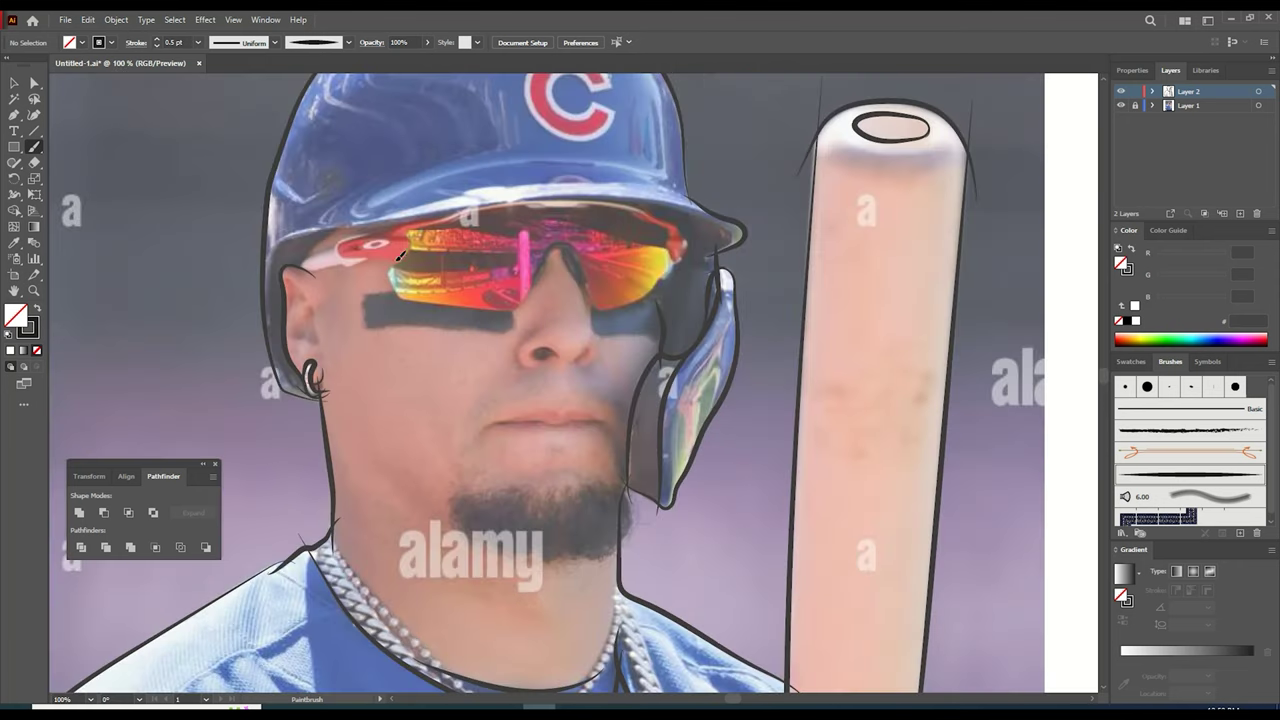
drag(569, 249, 589, 283)
drag(677, 286, 681, 248)
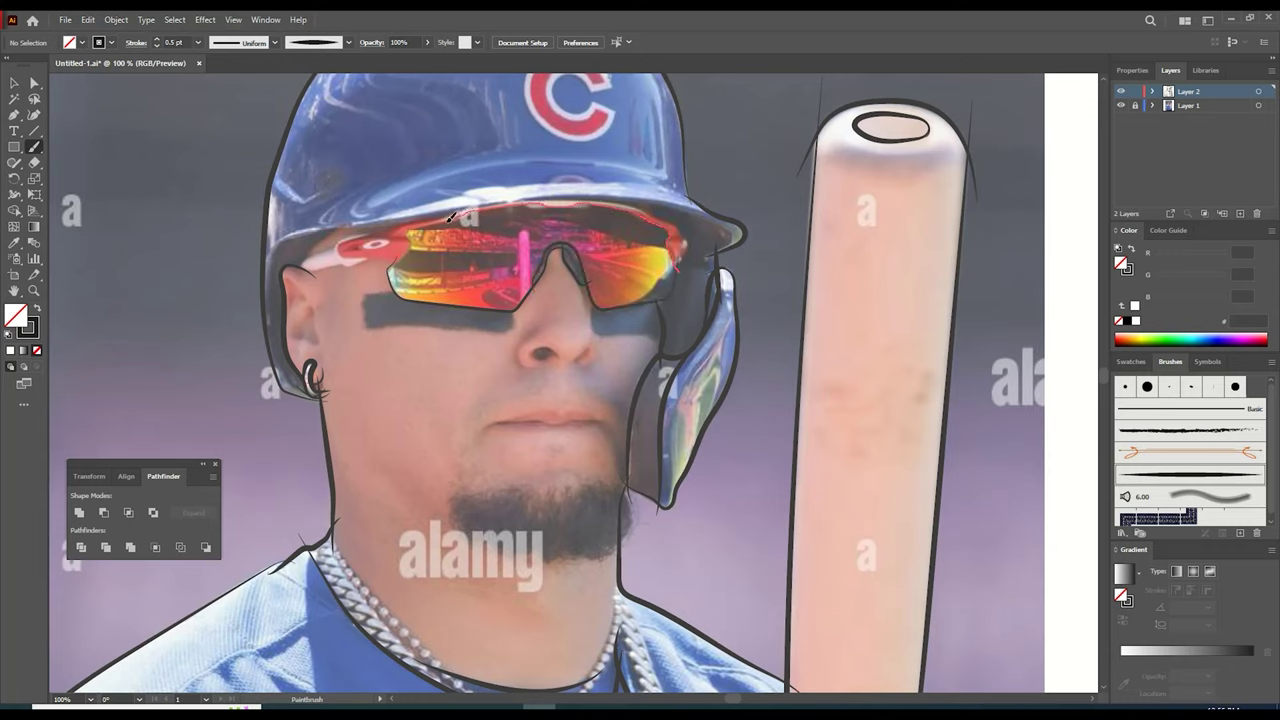
drag(412, 240, 680, 248)
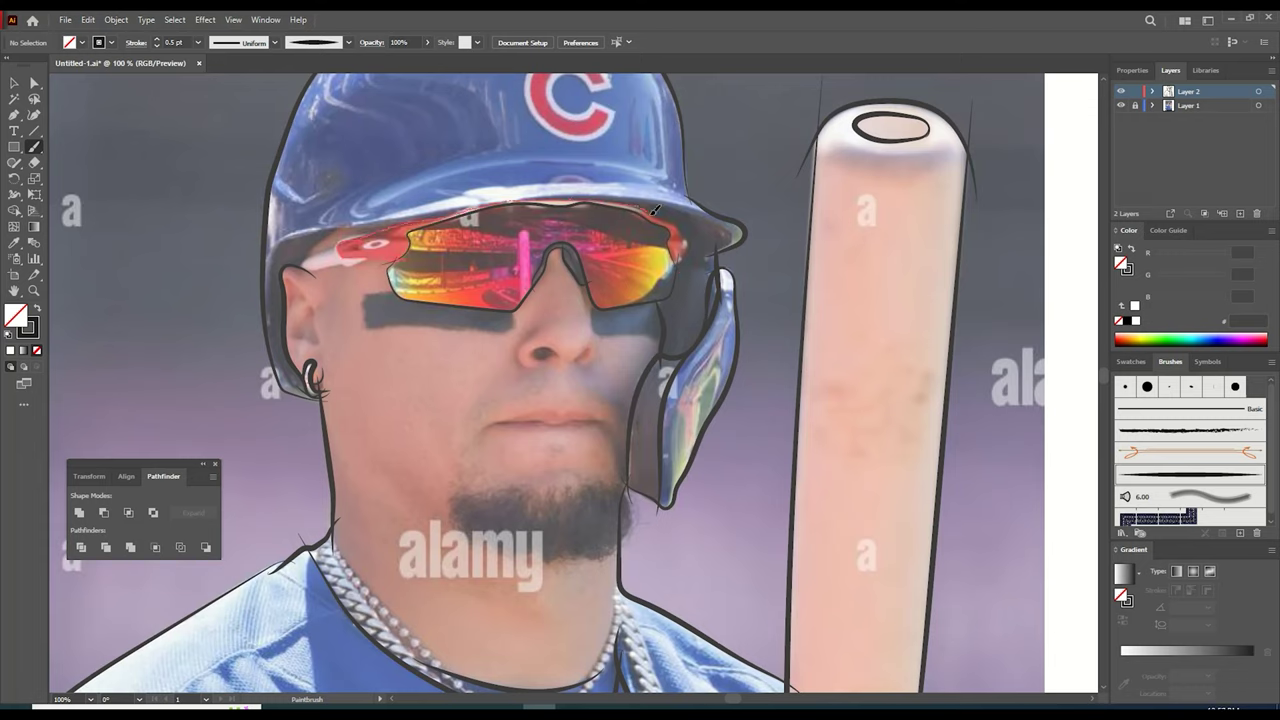
mouse_move(404, 240)
mouse_down()
mouse_move(347, 236)
mouse_move(304, 272)
mouse_move(366, 260)
mouse_up()
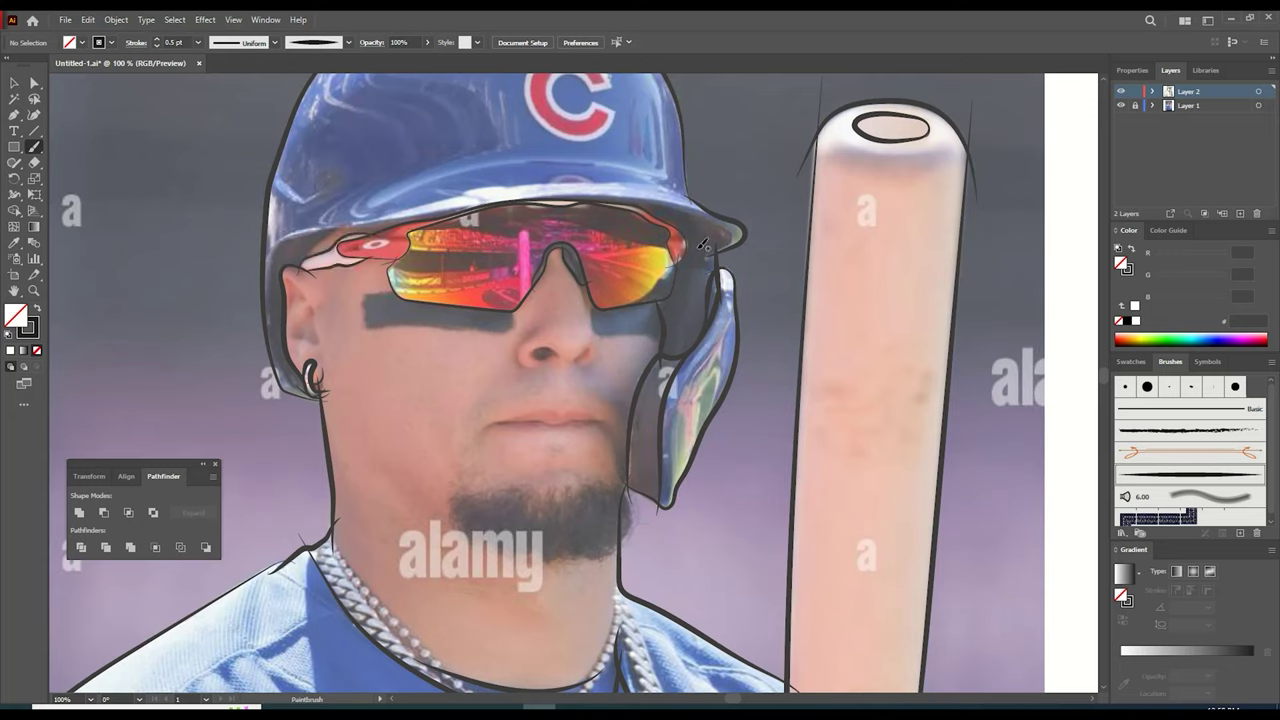
- Trace the helmet's inner rim beside the ear and along the underside of the brim
drag(289, 376, 275, 277)
drag(502, 197, 614, 193)
drag(724, 221, 727, 223)
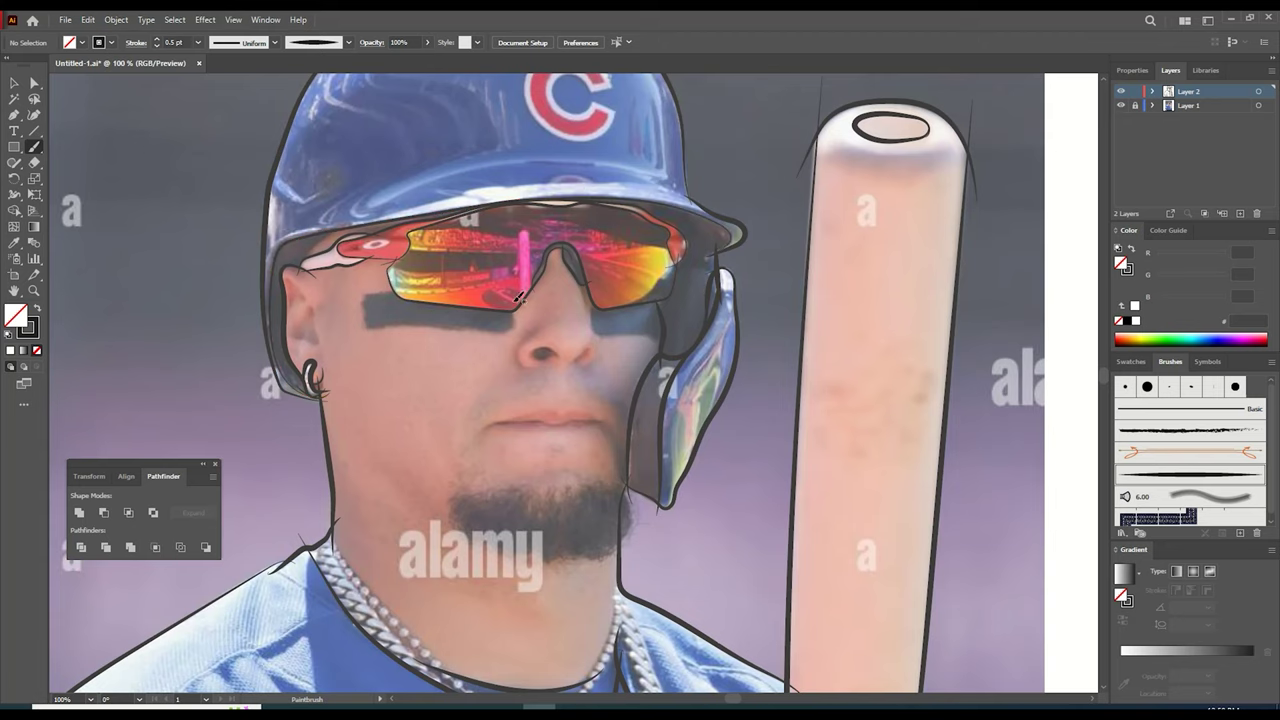
mouse_move(288, 233)
mouse_down()
mouse_move(540, 190)
mouse_move(660, 190)
mouse_move(724, 245)
mouse_up()
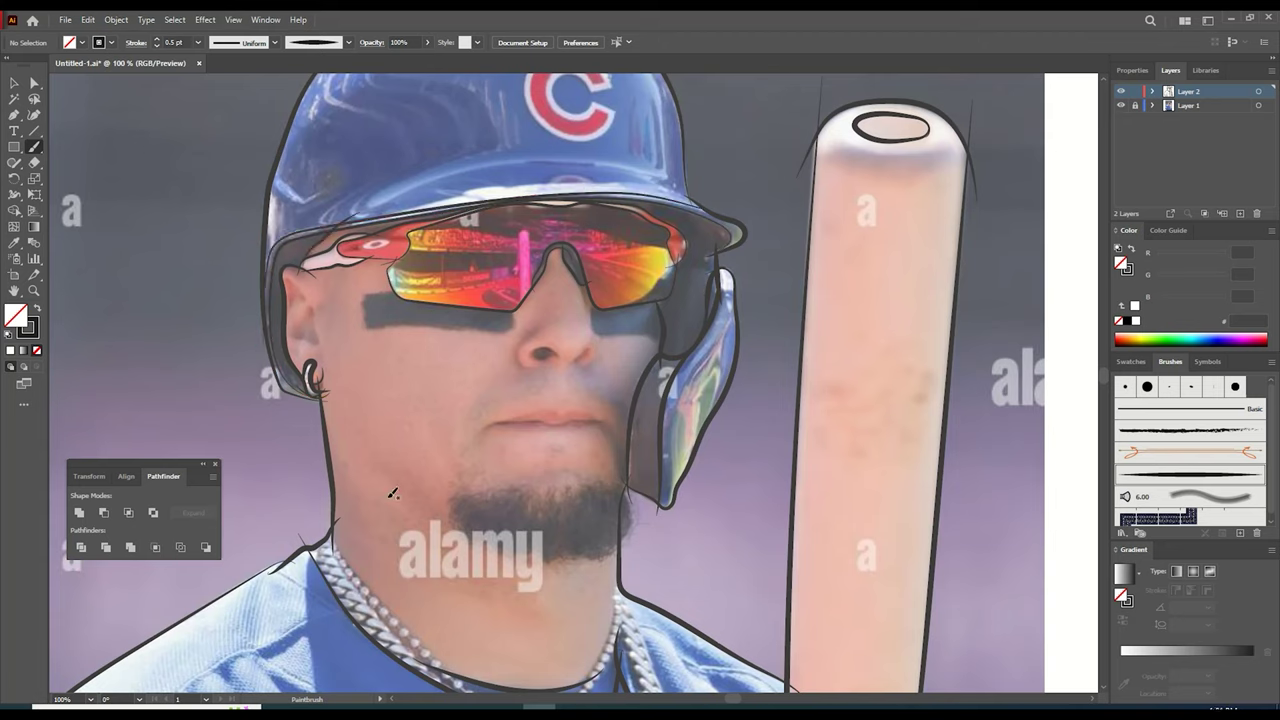
- Trace the outline and parting line of the lips
mouse_move(530, 422)
mouse_down()
mouse_move(570, 408)
mouse_move(585, 420)
mouse_move(498, 425)
mouse_up()
key(ctrl+z)
mouse_move(600, 418)
mouse_down()
mouse_move(567, 408)
mouse_move(497, 421)
mouse_up()
- Trace the nostrils and side of the nose, and the inner folds of the ear
drag(530, 339, 540, 364)
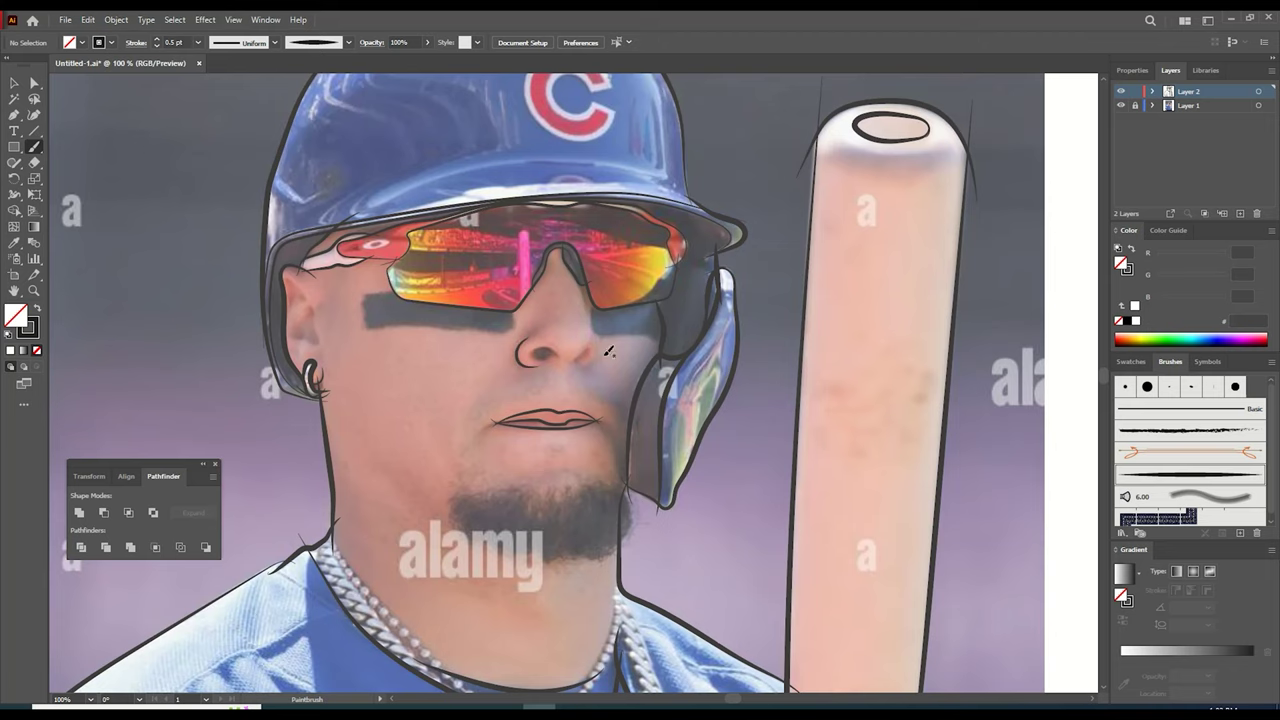
drag(593, 330, 583, 286)
key(ctrl+z)
mouse_move(566, 366)
mouse_down()
mouse_move(587, 320)
mouse_move(581, 276)
mouse_up()
key(ctrl+z)
mouse_move(593, 332)
mouse_down()
mouse_move(582, 370)
mouse_move(535, 356)
mouse_move(589, 348)
mouse_move(579, 274)
mouse_up()
key(ctrl+z)
mouse_move(291, 303)
mouse_down()
mouse_move(307, 300)
mouse_move(318, 347)
mouse_up()
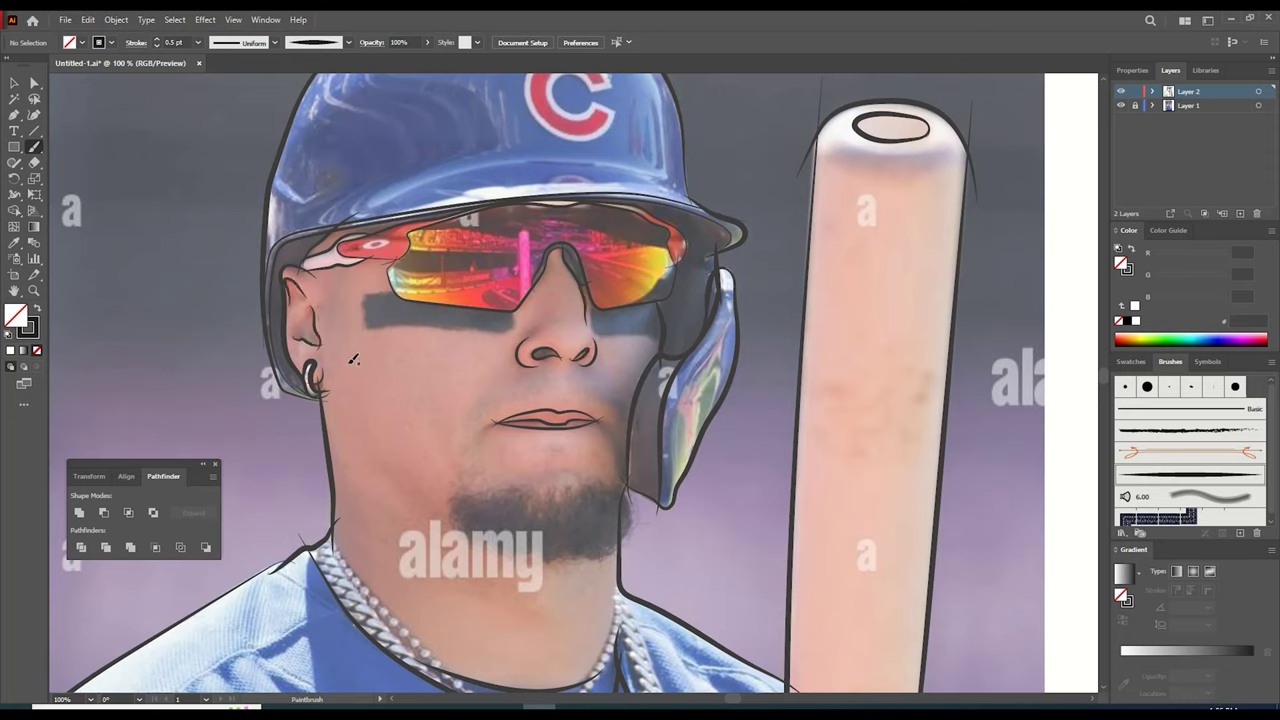
- Select all the line art and expand its appearance into filled shapes
key(ctrl+minus)
key(ctrl+minus)
key(ctrl+minus)
key(ctrl+minus)
key(ctrl+a)
click(116, 20)
click(155, 208)
- Select and remove the overshooting line ends around the patched sleeve's hem and elbow with Direct Selection
key(a)
click(431, 606)
key(ctrl+plus)
key(ctrl+plus)
key(ctrl+plus)
key(ctrl+plus)
click(810, 434)
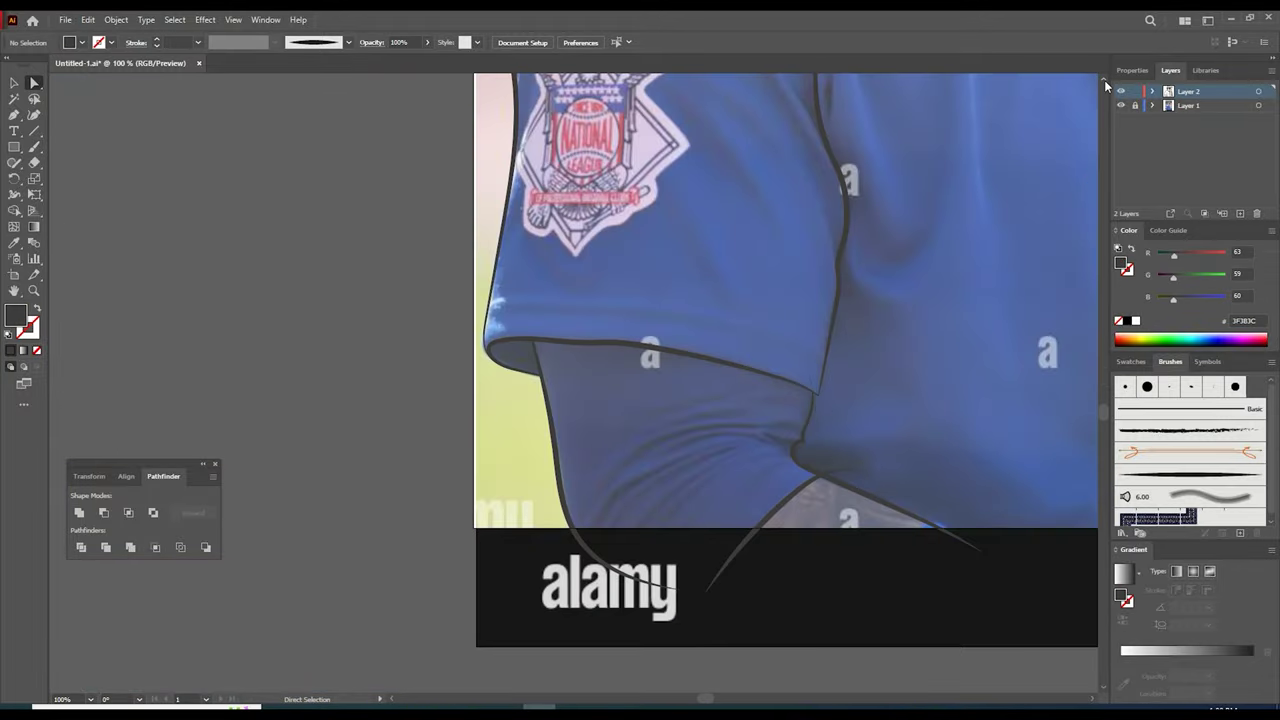
- Delete the overshooting line ends where the cheek line meets the lower tip of the ear flap
scroll(1106, 86, up, 10)
scroll(905, 360, right, 5)
click(853, 278)
key(ctrl+plus)
key(ctrl+plus)
key(ctrl+plus)
key(ctrl+plus)
key(ctrl+plus)
key(ctrl+plus)
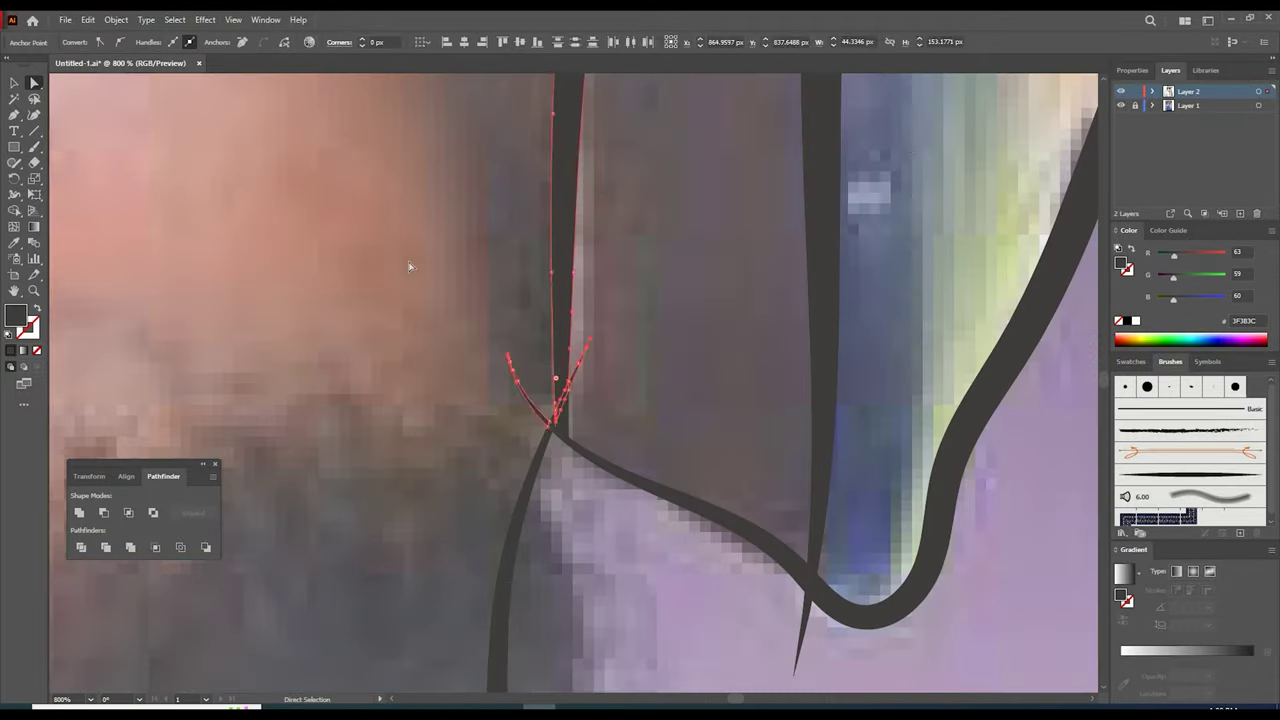
click(583, 357)
key(Delete)
click(514, 374)
key(Delete)
key(ctrl+minus)
click(757, 542)
key(Delete)
- Delete the overshooting line ends at both corners of the lips
scroll(522, 267, up, 5)
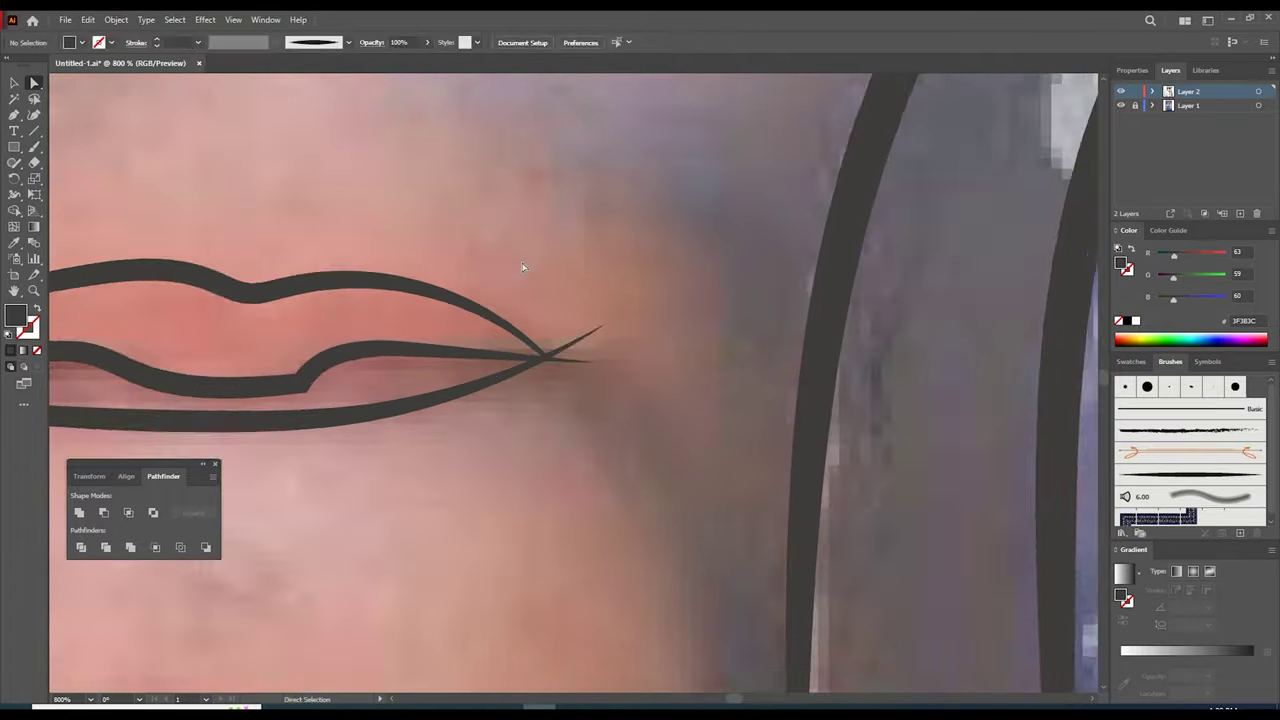
click(578, 341)
key(Delete)
key(ctrl+plus)
key(ctrl+plus)
key(ctrl+plus)
key(ctrl+minus)
key(ctrl+minus)
key(ctrl+minus)
key(ctrl+minus)
key(ctrl+minus)
click(180, 391)
key(Delete)
- Remove the stray line end where the ear flap's inner edges meet beside the cheek
key(ctrl+minus)
key(ctrl+minus)
click(907, 266)
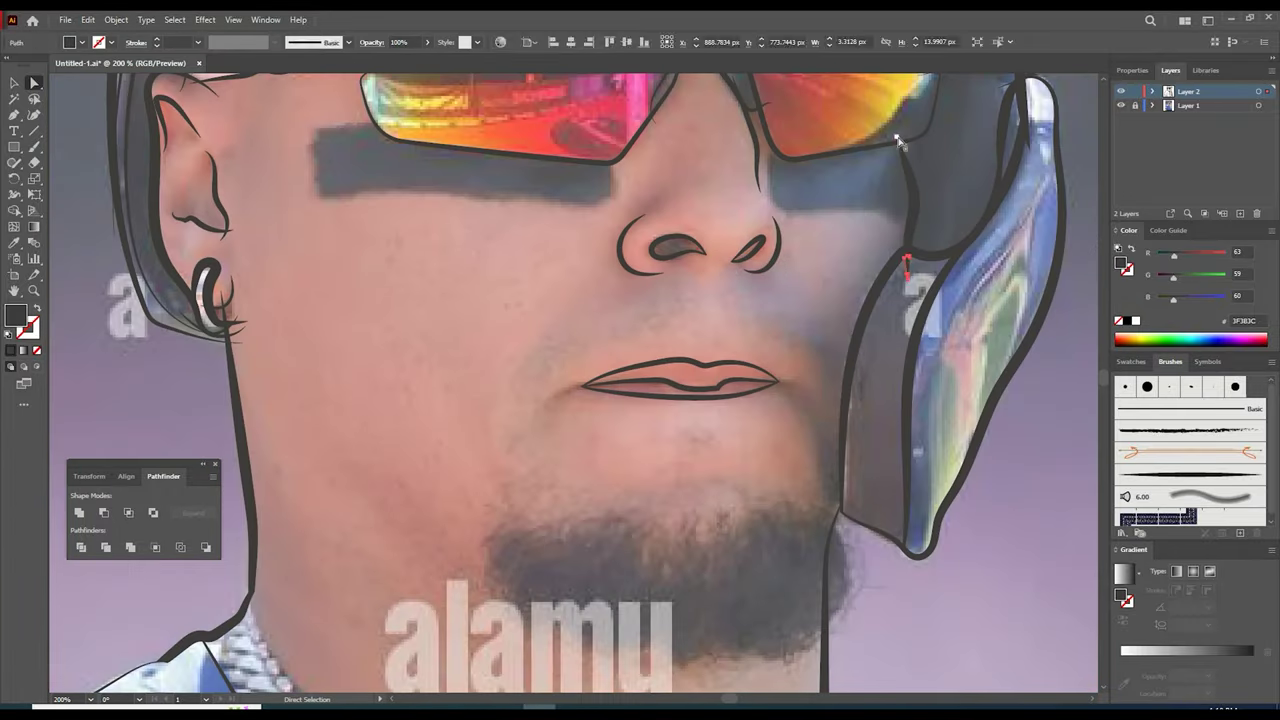
key(ctrl+shift+a)
- Delete the overshooting line ends at the outer end of the sunglasses and under the brim's tip
scroll(897, 141, up, 4)
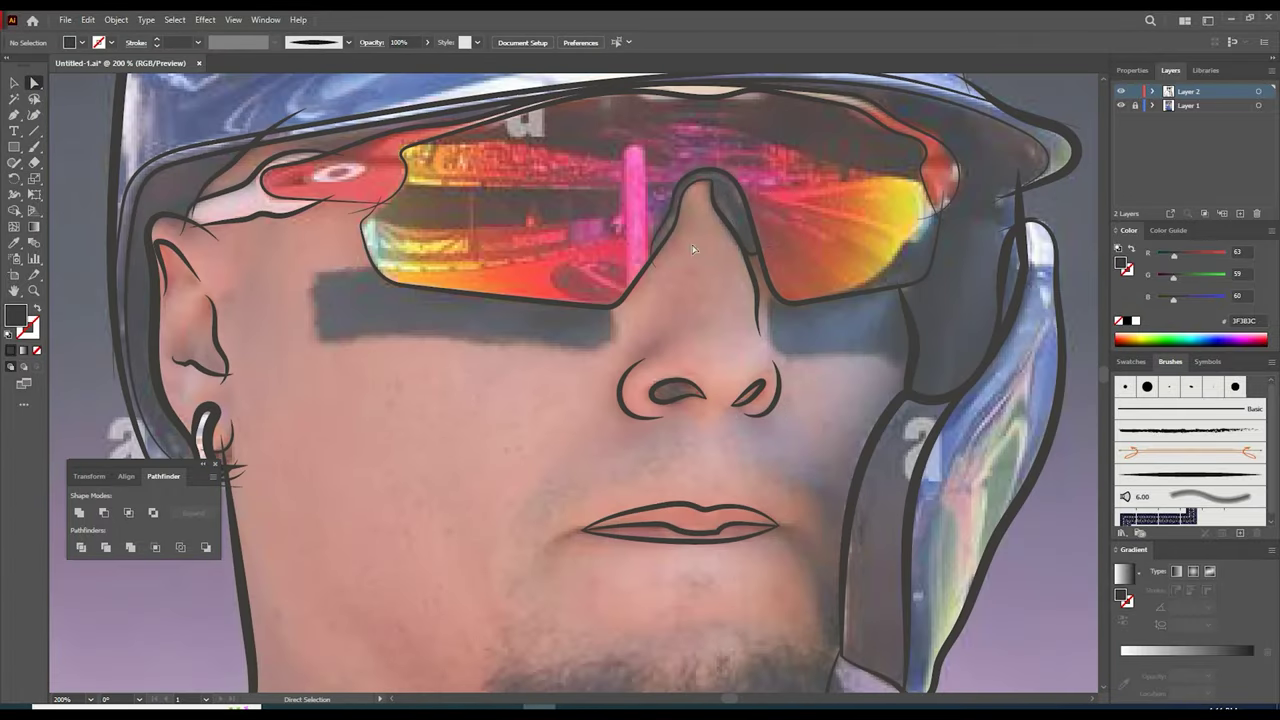
click(943, 214)
key(ctrl+plus)
key(ctrl+plus)
key(Delete)
click(723, 297)
key(Delete)
- Clean up the stray line end where the helmet's crown meets the brim, using the Eraser along the brim
key(ctrl+minus)
click(608, 170)
key(ctrl+shift+a)
key(shift+e)
drag(652, 203, 718, 233)
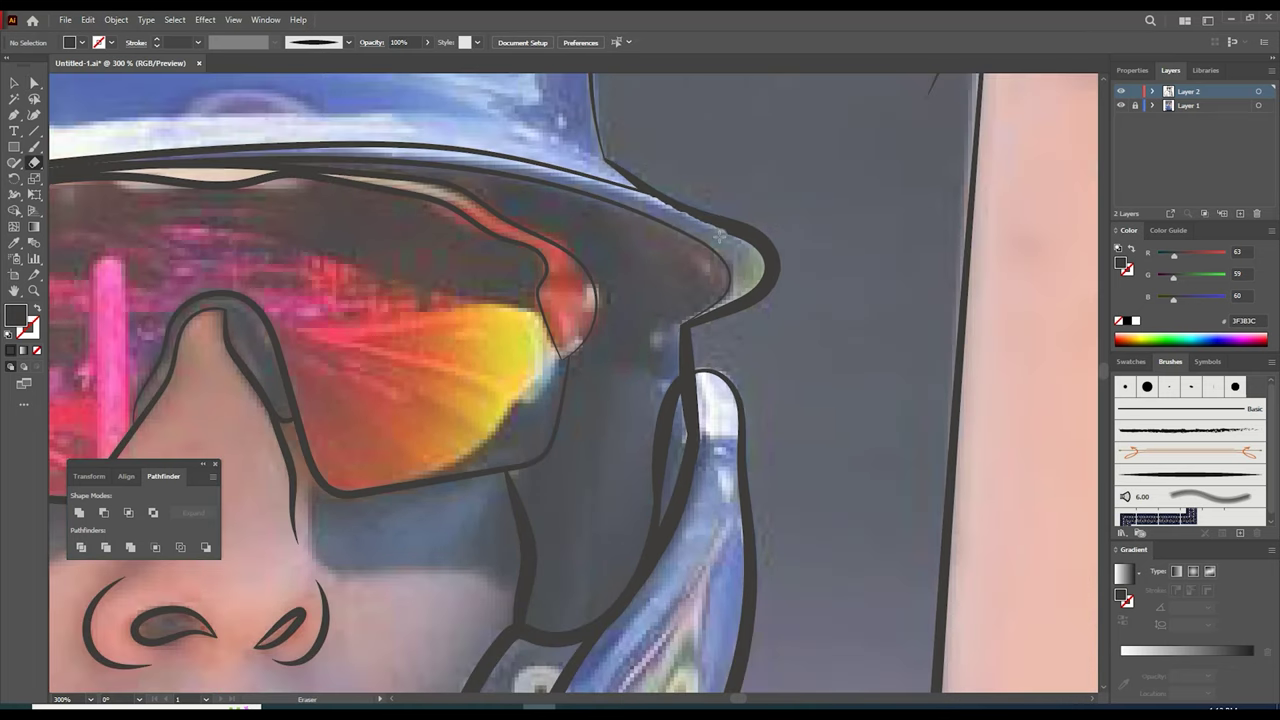
- Remove the overshooting line ends around the bat's rounded end and erase those on its oval hollow
key(ctrl+minus)
key(ctrl+minus)
key(ctrl+minus)
key(a)
click(821, 246)
key(ctrl+plus)
key(ctrl+plus)
key(ctrl+plus)
key(ctrl+plus)
key(ctrl+plus)
click(34, 162)
drag(580, 390, 600, 366)
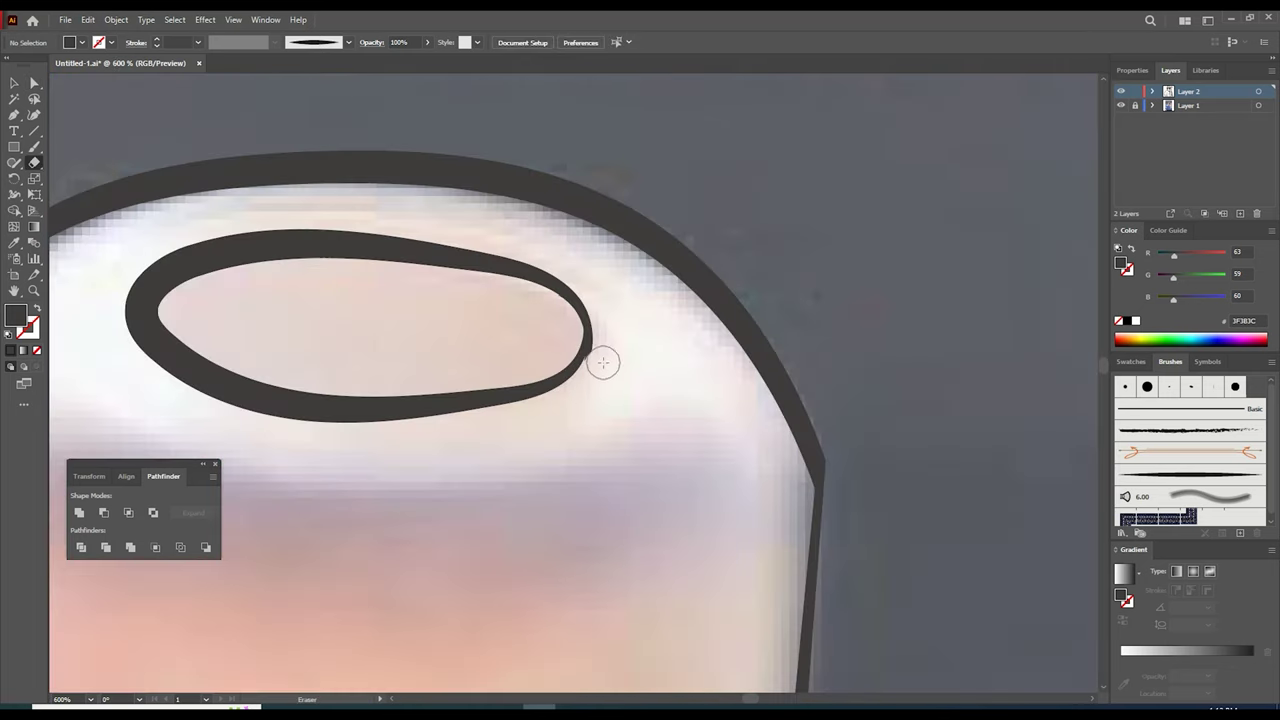
- Clean up the overshooting line end at the bat's edge beside the sleeve
key(ctrl+minus)
key(ctrl+minus)
key(ctrl+minus)
key(ctrl+minus)
key(ctrl+minus)
key(ctrl+minus)
key(ctrl+minus)
key(a)
drag(1106, 368, 1106, 393)
click(553, 420)
key(ctrl+plus)
key(ctrl+plus)
key(ctrl+plus)
key(ctrl+plus)
key(ctrl+plus)
key(ctrl+plus)
key(ctrl+shift+a)
key(ctrl+minus)
key(ctrl+minus)
key(ctrl+minus)
key(ctrl+minus)
key(ctrl+minus)
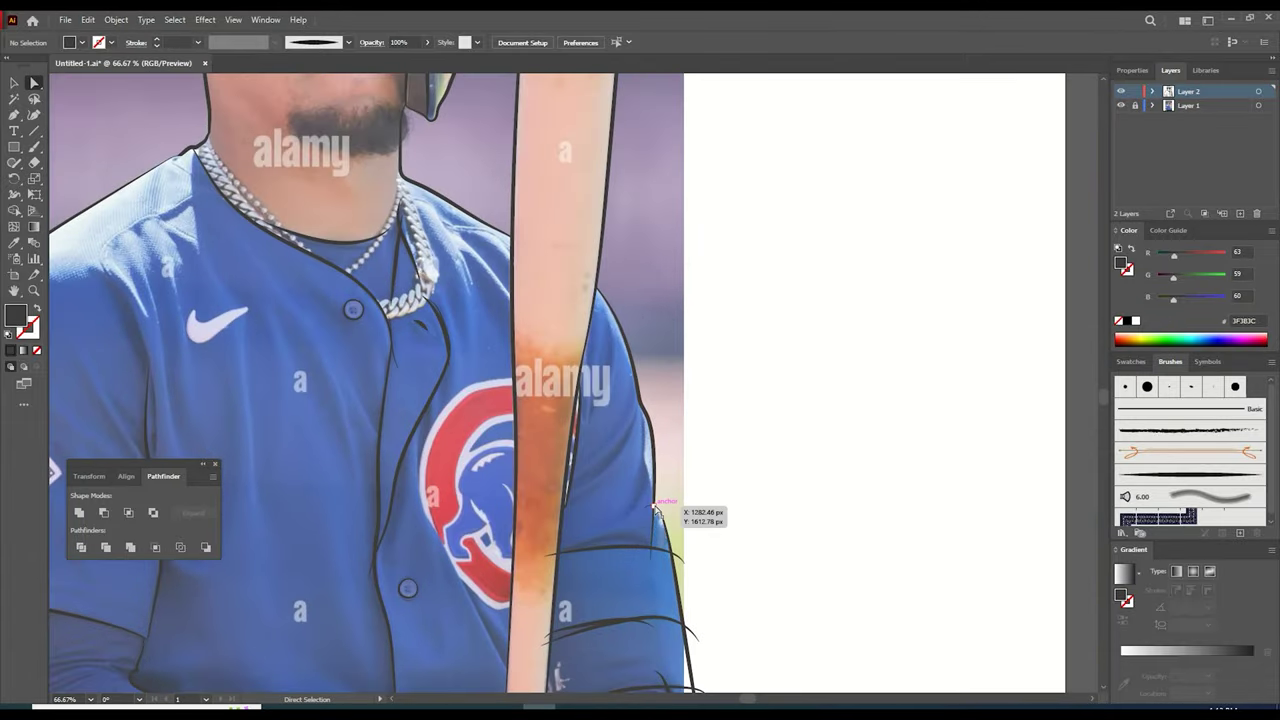
- Pull back the collar line's overshooting end at the jersey placket and remove the overshooting ends of the sleeve's cross lines
scroll(657, 634, down, 3)
click(396, 238)
key(ctrl+plus)
key(ctrl+plus)
drag(574, 382, 556, 270)
key(ctrl+minus)
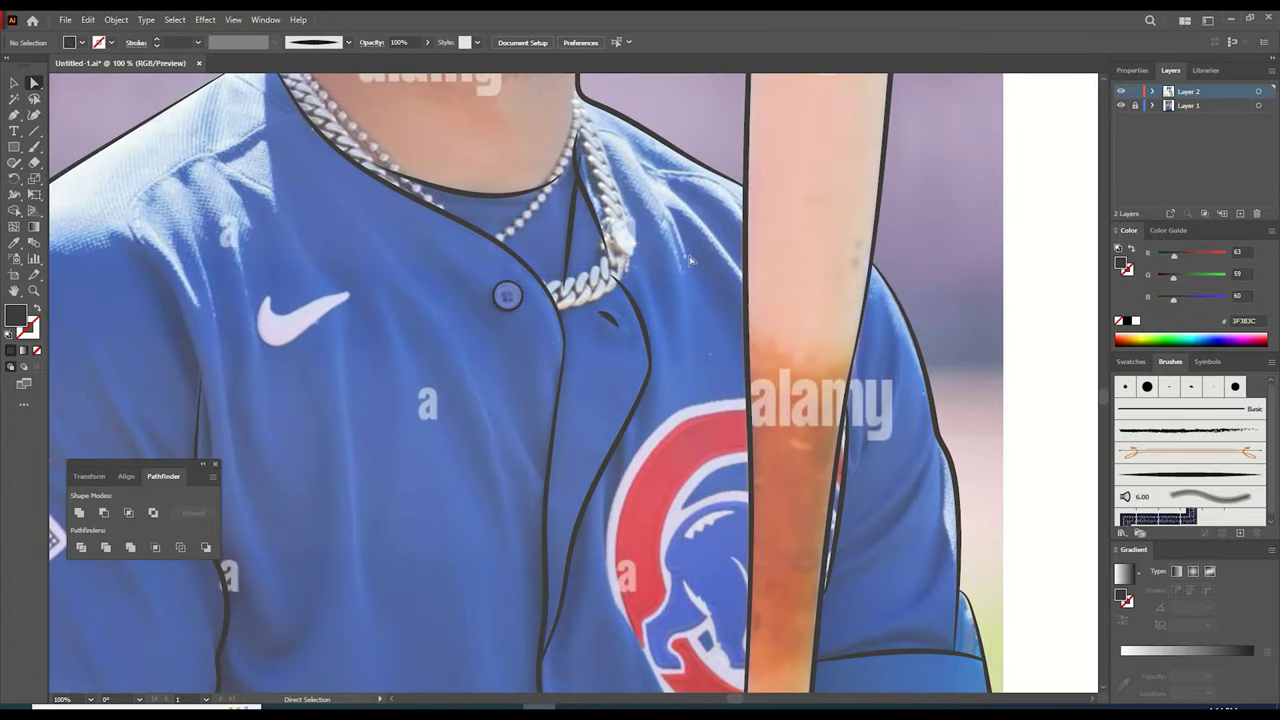
- Pull the upper end anchor of the jersey's collar line back onto the shoulder outline beside the neck
key(ctrl+shift+a)
click(1104, 80)
click(1104, 81)
click(277, 200)
key(ctrl+plus)
key(ctrl+plus)
key(ctrl+plus)
key(ctrl+plus)
mouse_move(586, 408)
mouse_down()
mouse_move(566, 423)
mouse_move(478, 347)
mouse_up()
key(ctrl+shift+a)
- Delete the overshooting line ends where the sunglasses' red temple piece meets the lens frame
click(1104, 80)
click(1121, 91)
click(1121, 91)
scroll(700, 300, up, 4)
drag(611, 115, 598, 181)
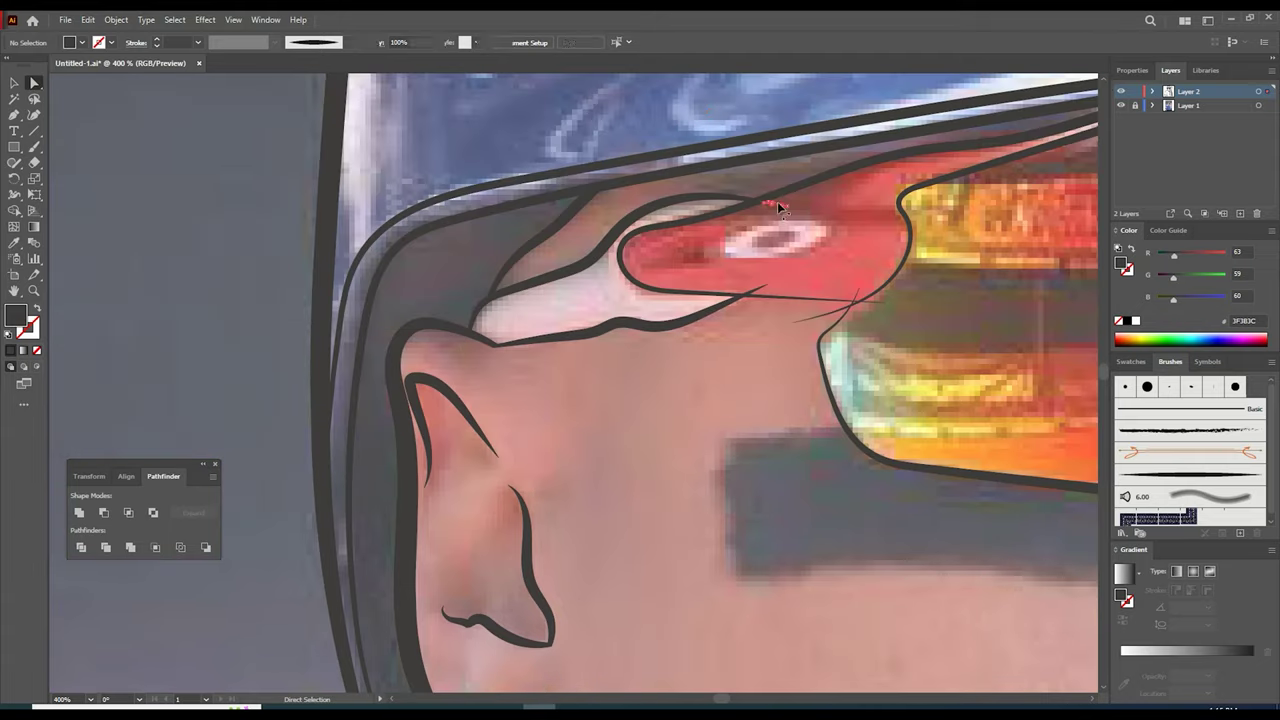
click(866, 303)
key(ctrl+plus)
key(ctrl+plus)
key(ctrl+plus)
key(ctrl+plus)
scroll(1029, 413, down, 6)
scroll(591, 388, up, 4)
- Paint a 0.25 pt Paintbrush stroke along the lens edge at the sunglasses' outer end and expand it into a shape
key(b)
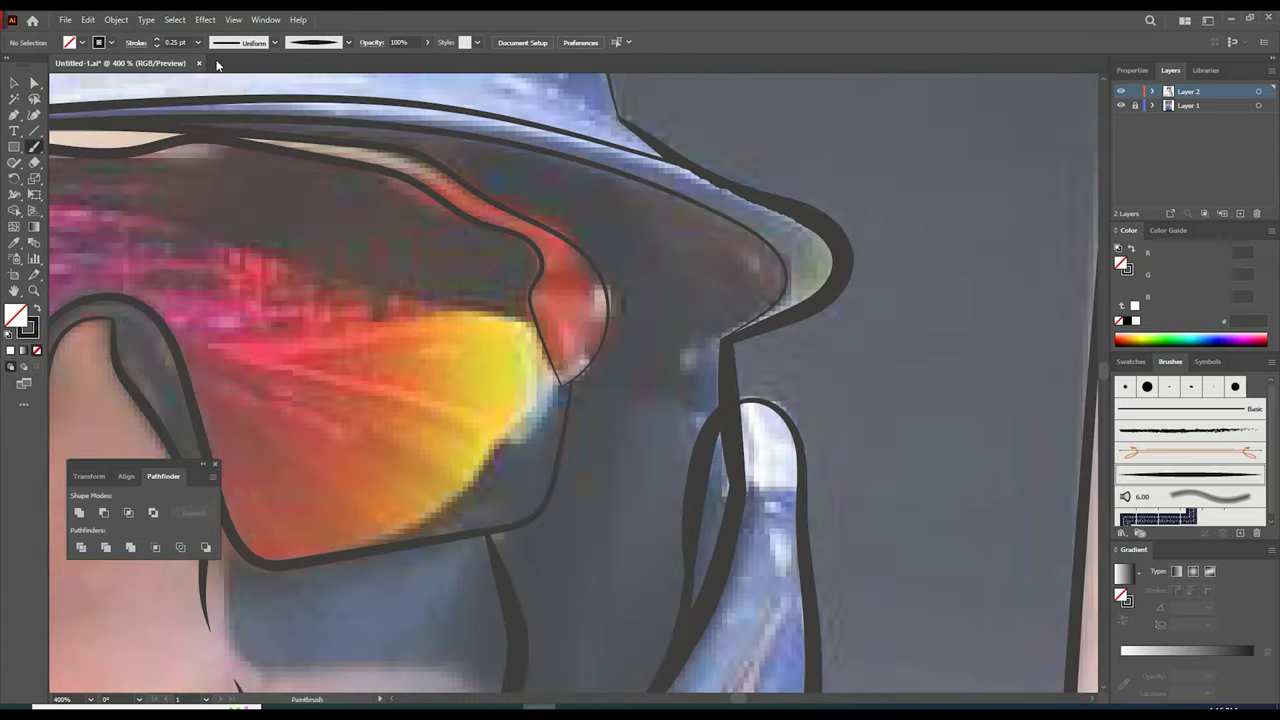
scroll(586, 389, up, 4)
drag(510, 338, 556, 436)
scroll(560, 436, down, 3)
key(ctrl+a)
click(116, 20)
key(a)
key(ctrl+shift+a)
- Paint a 0.25 pt line along the thick neck chain's inner edge and circle the beads between the jersey collar and the undershirt neckline
key(ctrl+minus)
key(ctrl+minus)
key(ctrl+minus)
key(ctrl+minus)
key(ctrl+minus)
key(ctrl+minus)
drag(1104, 374, 1104, 390)
key(ctrl+plus)
key(ctrl+plus)
drag(739, 699, 731, 699)
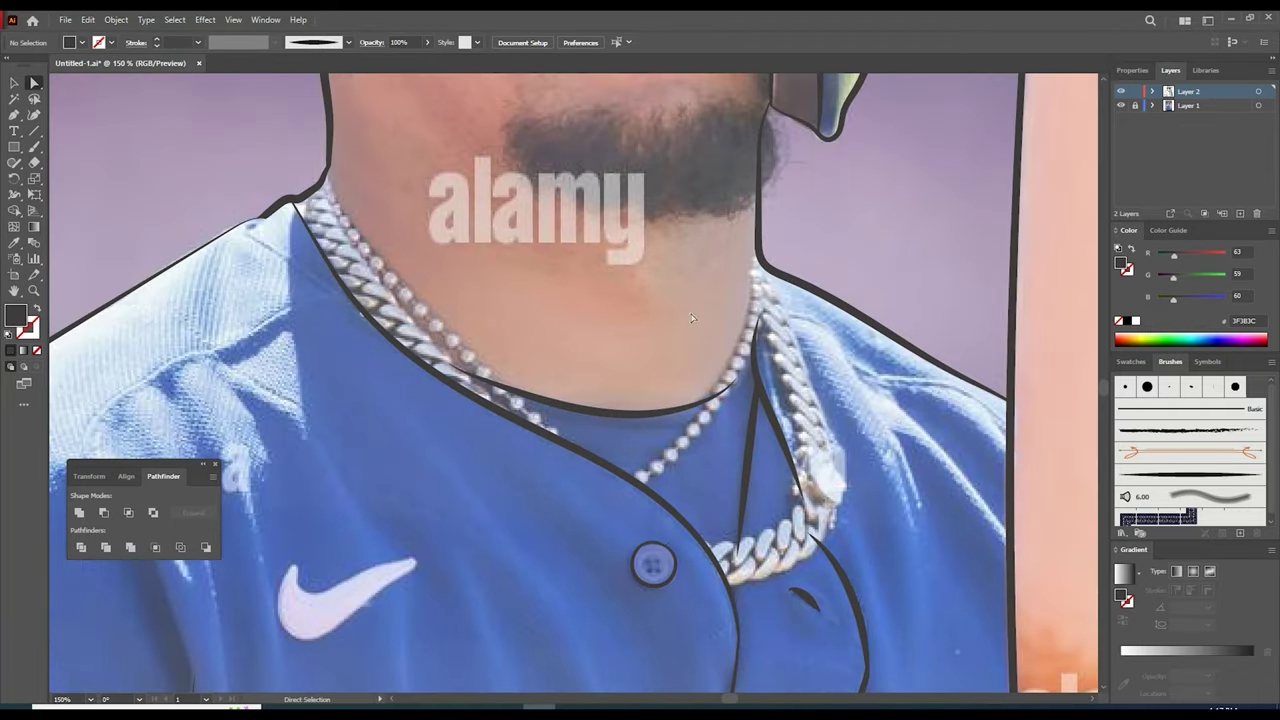
key(b)
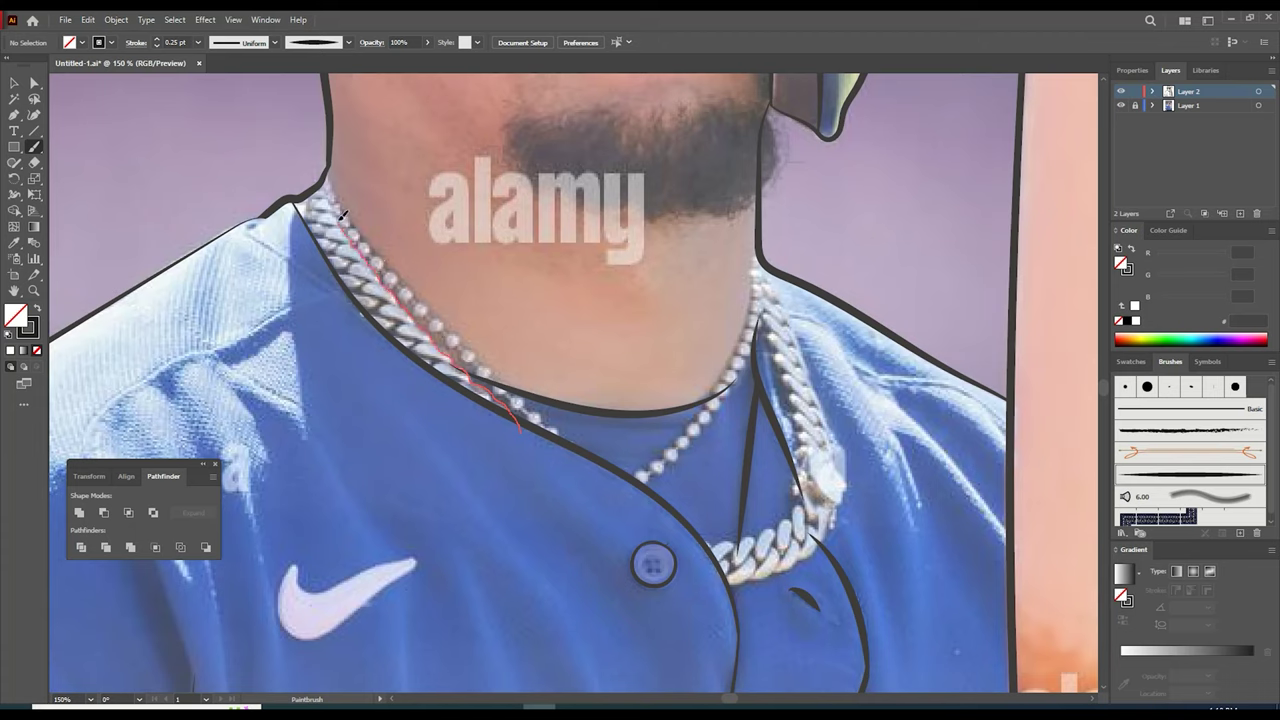
drag(320, 182, 318, 180)
drag(638, 474, 707, 416)
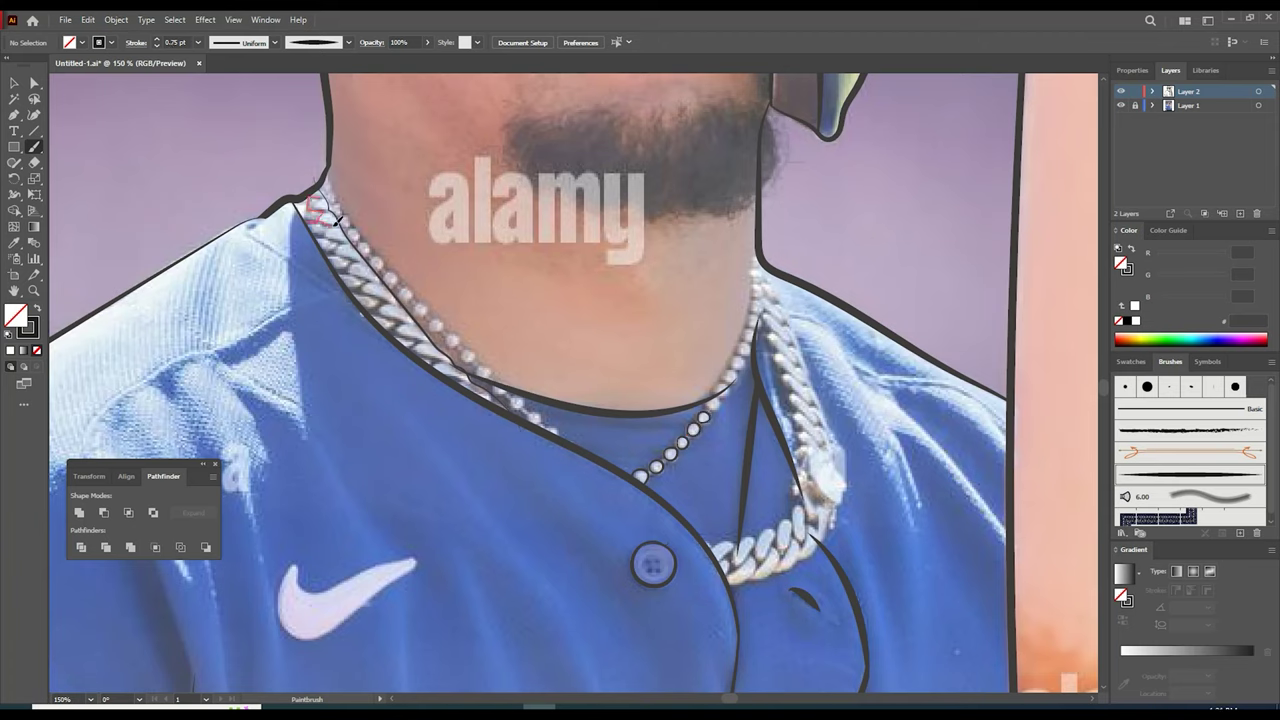
- Paint the link divisions of the thick chain down the neck's left side with 0.75 pt strokes, undoing the last faulty stroke
mouse_move(335, 224)
mouse_down()
mouse_move(338, 252)
mouse_move(366, 260)
mouse_move(366, 287)
mouse_up()
mouse_move(358, 290)
mouse_down()
mouse_move(410, 300)
mouse_move(440, 355)
mouse_move(502, 392)
mouse_up()
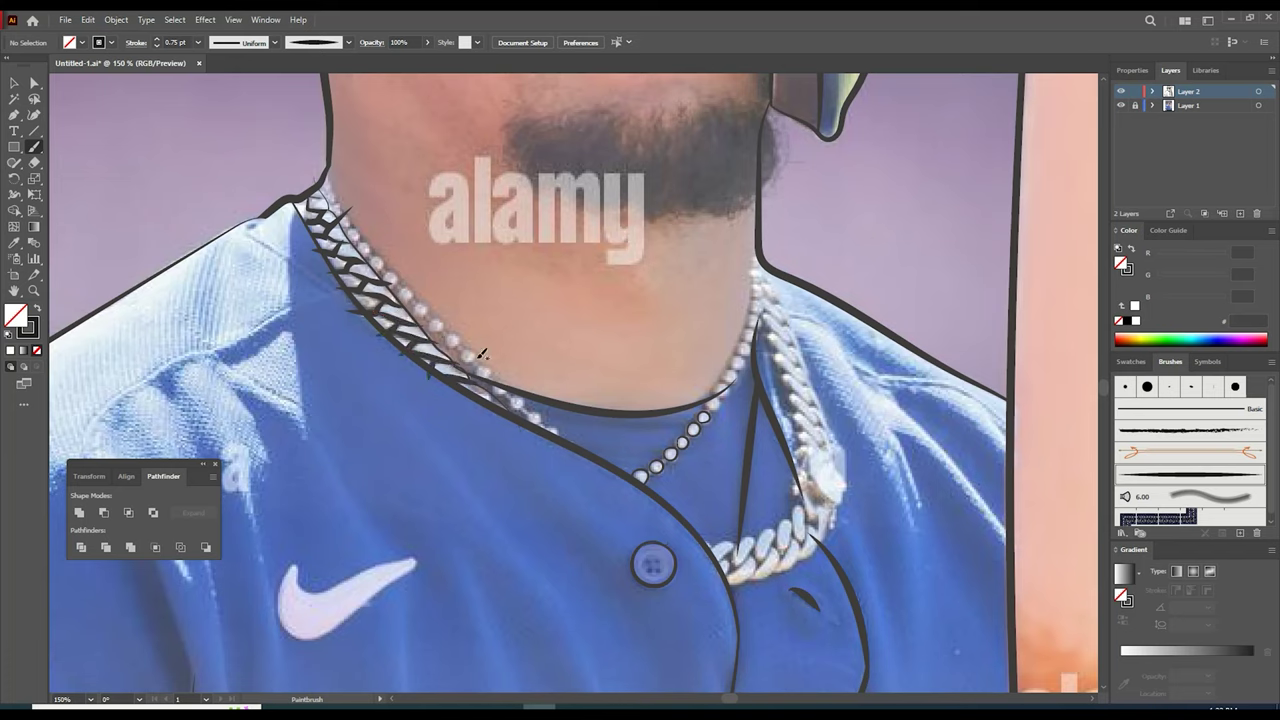
key(ctrl+z)
- Circle the remaining beads of the thin necklace up both sides of the neck with 0.25 pt Paintbrush strokes
drag(712, 404, 746, 331)
key(ctrl+z)
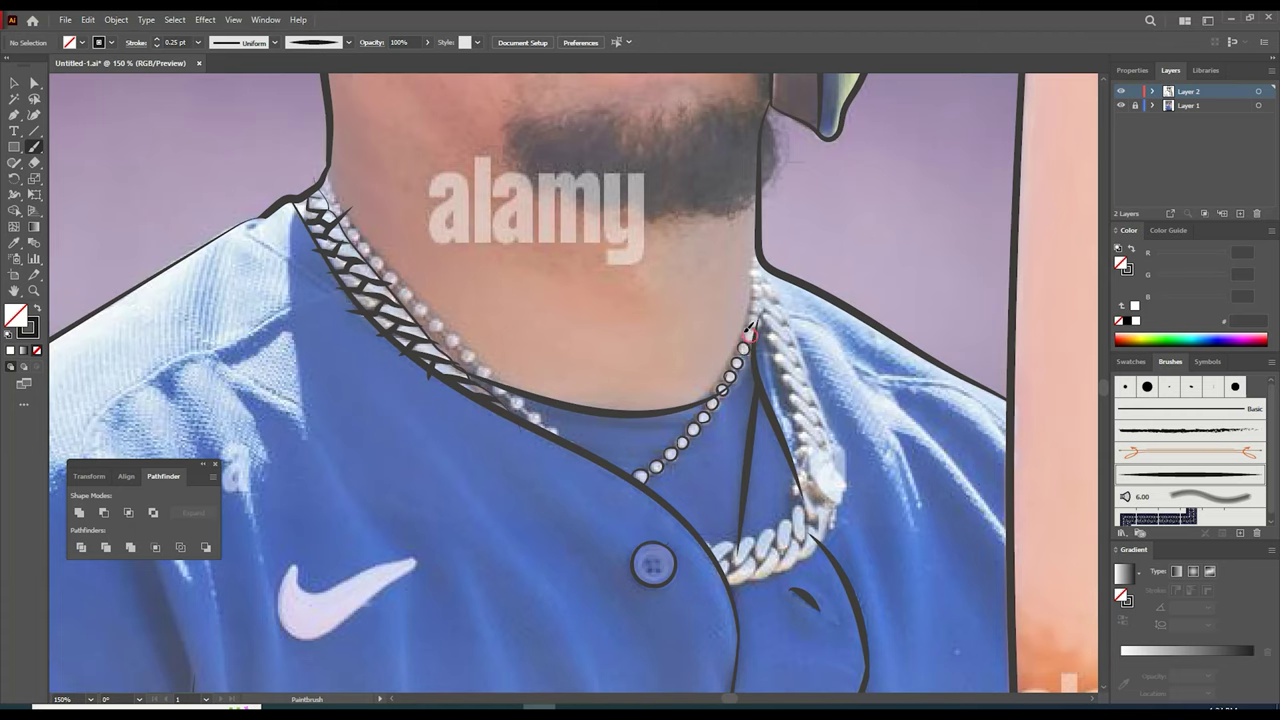
drag(757, 286, 764, 277)
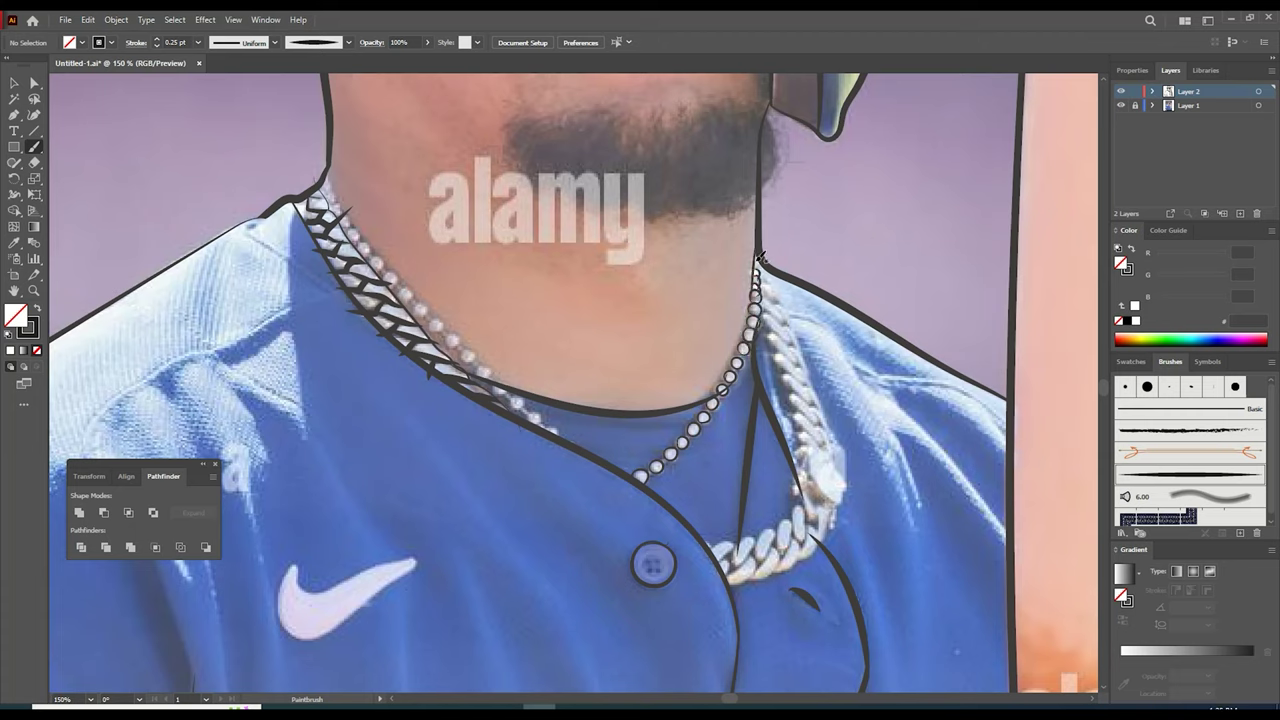
drag(521, 406, 499, 383)
drag(488, 371, 438, 327)
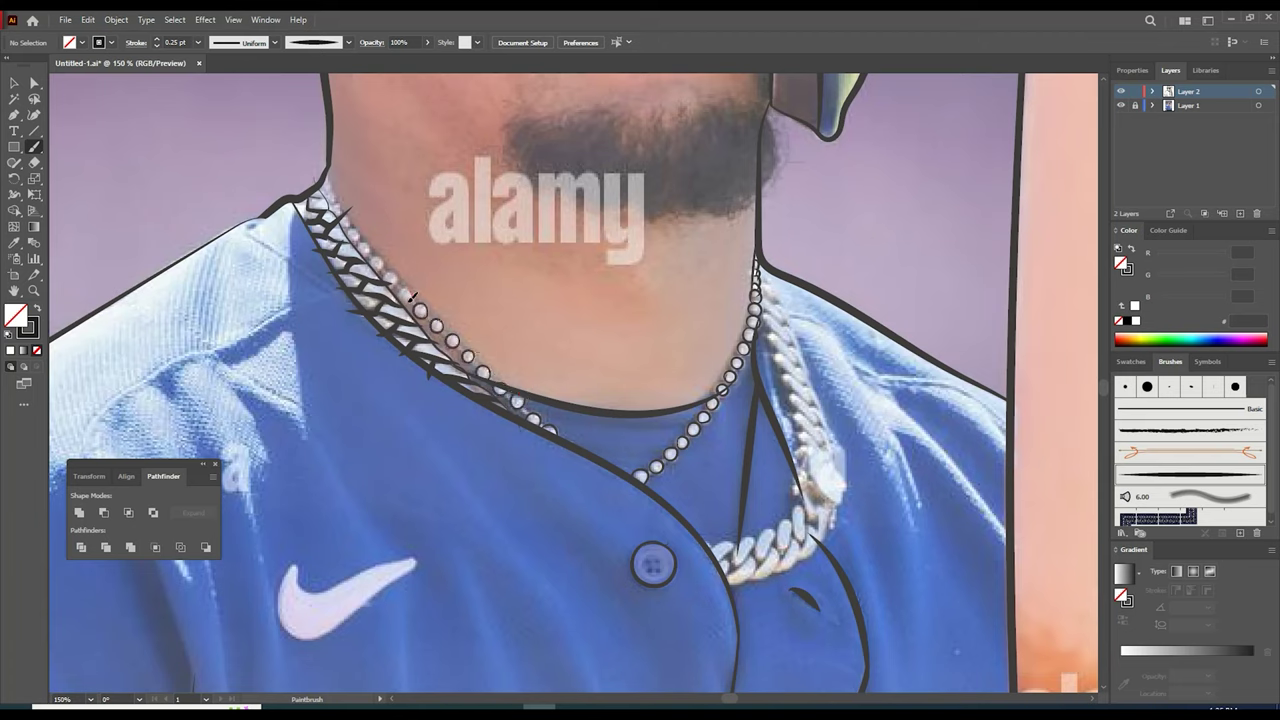
drag(400, 283, 326, 186)
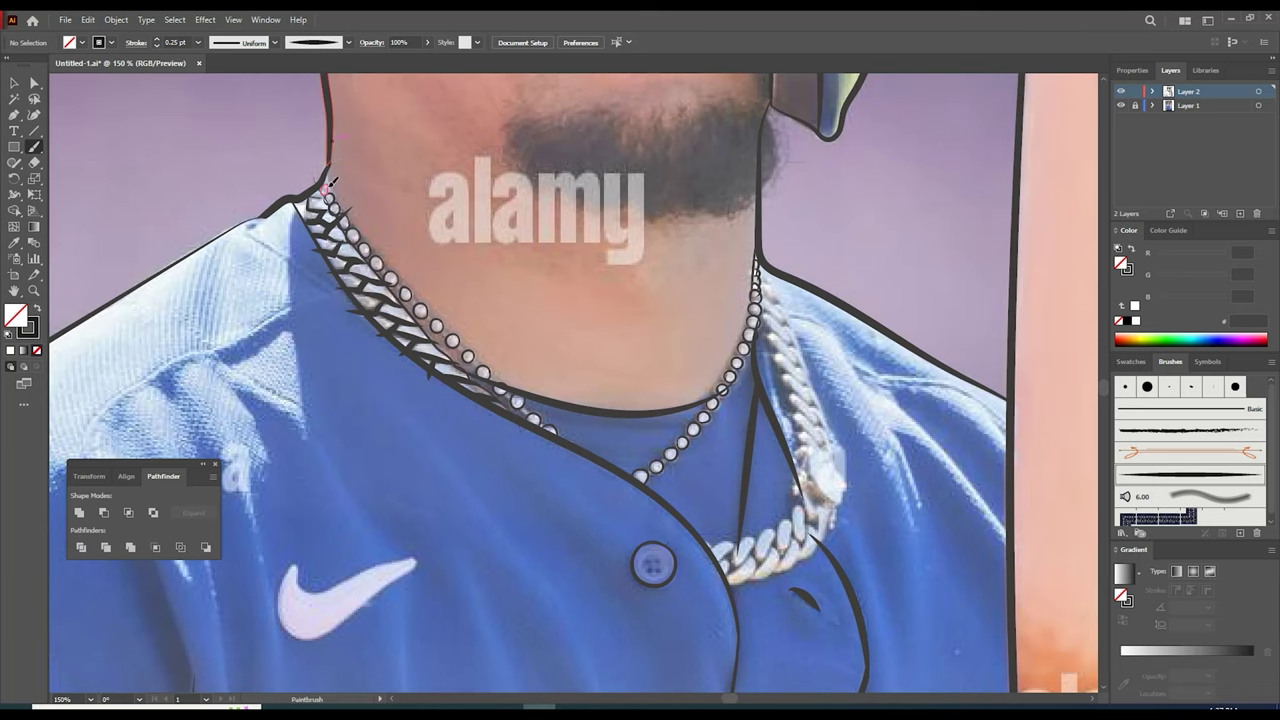
- Outline the thick chain's clasp and its links along the bottom and up the neck's right side with 0.25 pt strokes
scroll(658, 427, right, 4)
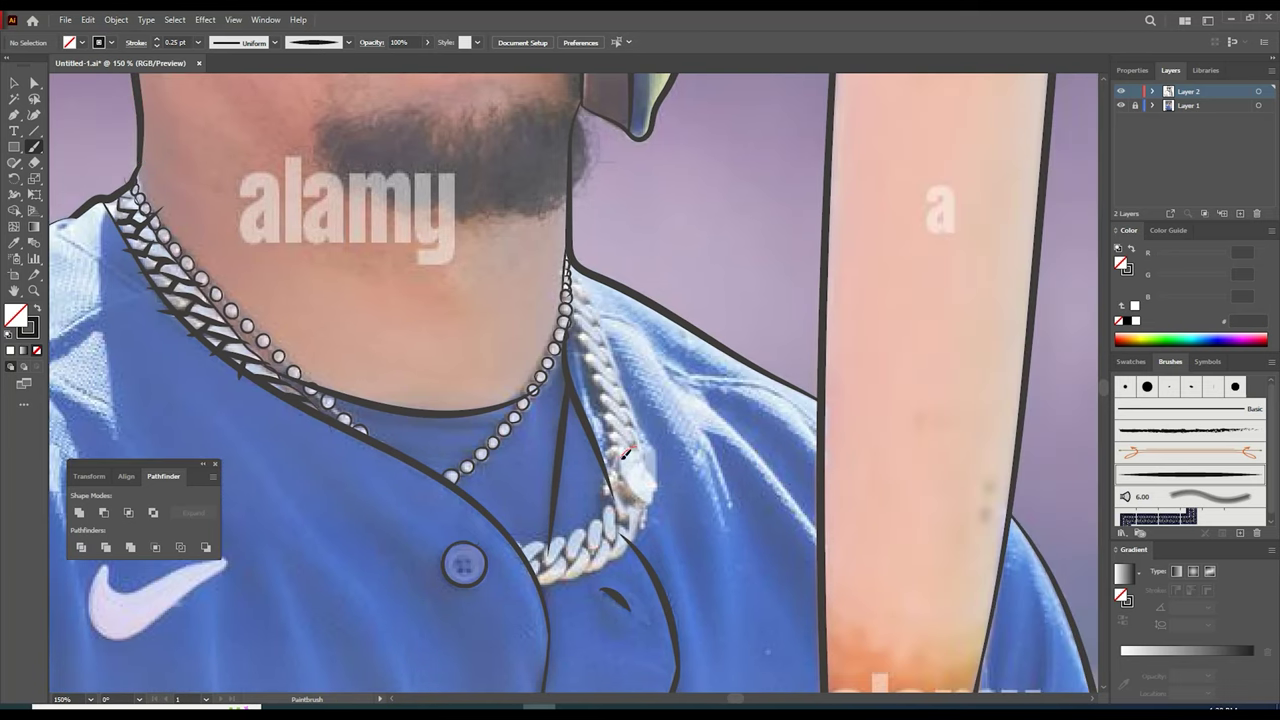
drag(661, 460, 654, 450)
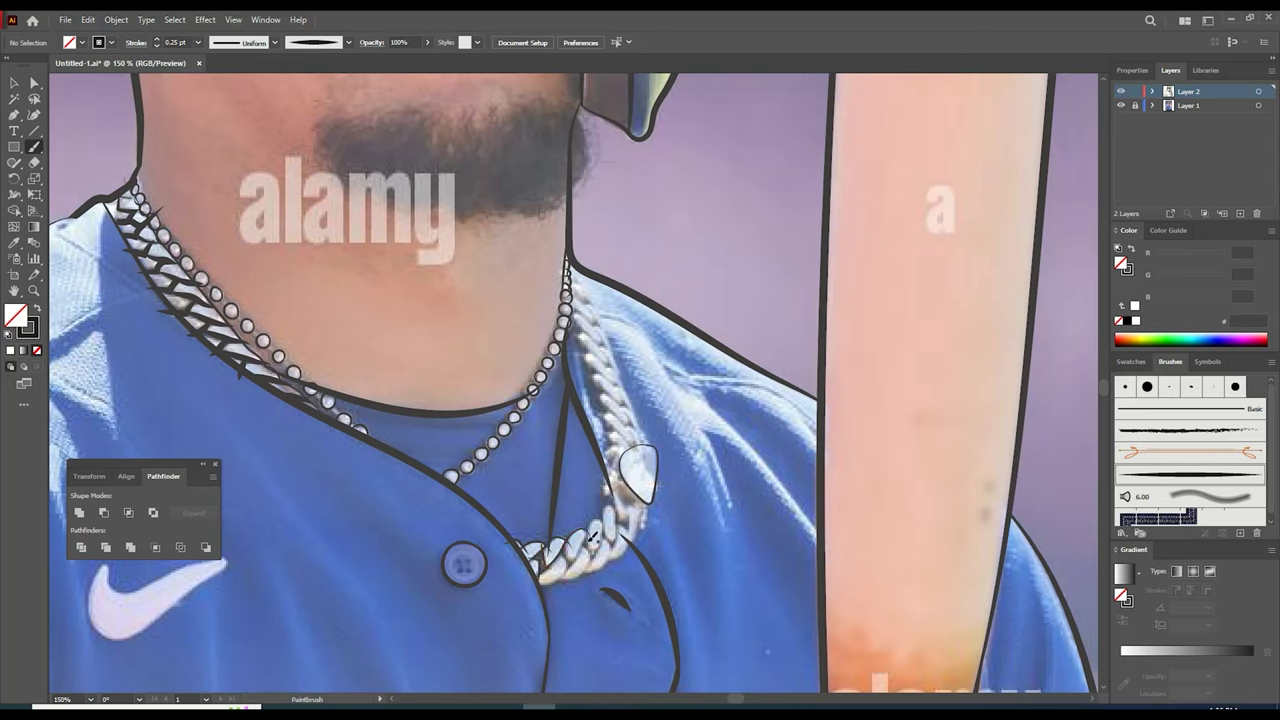
mouse_move(566, 554)
mouse_down()
mouse_move(633, 528)
mouse_move(575, 560)
mouse_up()
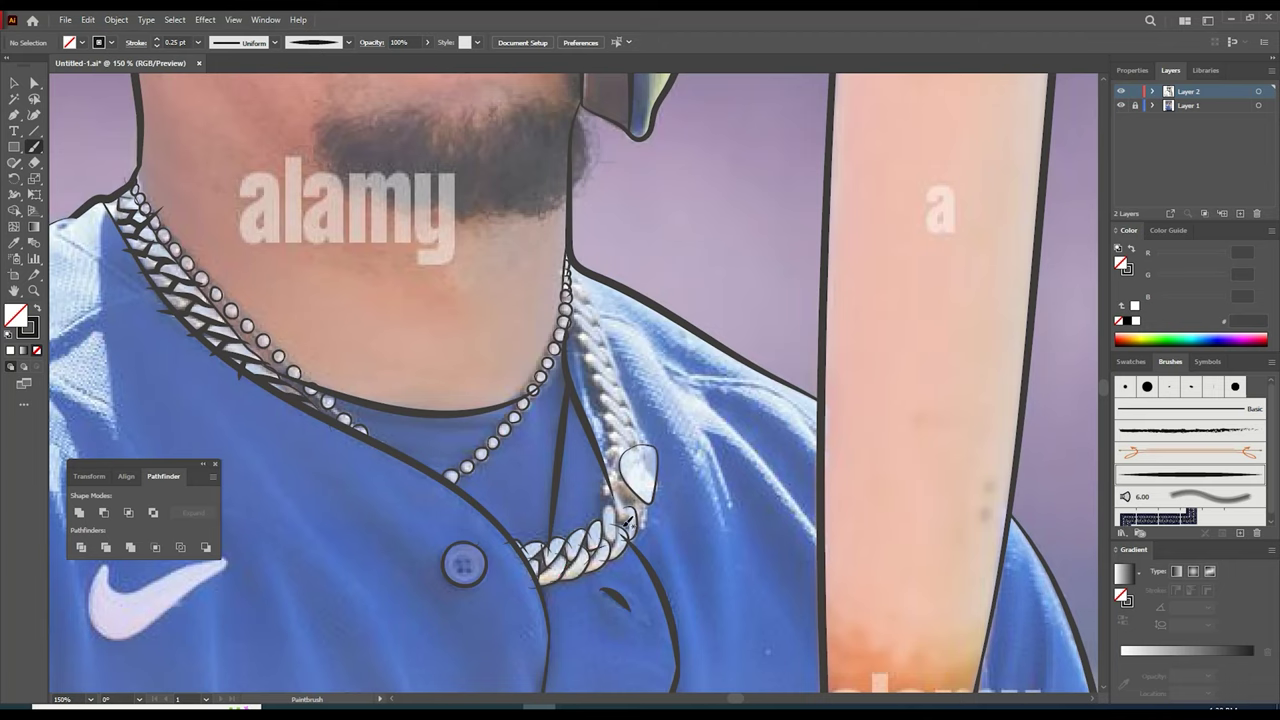
mouse_move(606, 511)
mouse_down()
mouse_move(643, 520)
mouse_move(622, 510)
mouse_move(634, 496)
mouse_move(610, 445)
mouse_move(638, 444)
mouse_move(577, 289)
mouse_up()
drag(586, 293, 573, 277)
- Paint 0.25 pt gradient strokes through the bead necklace on both sides of the neck on Layer 3, after confirming the Paintbrush options
double_click(34, 147)
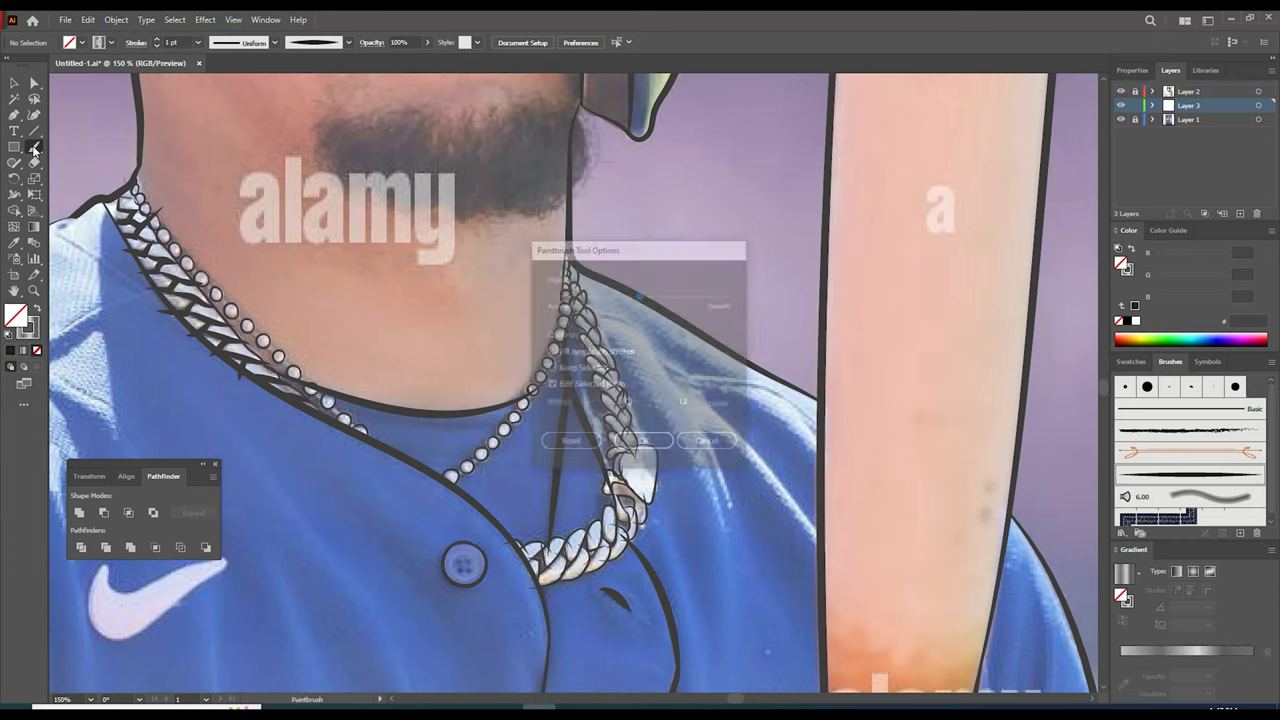
click(635, 438)
click(198, 42)
click(214, 62)
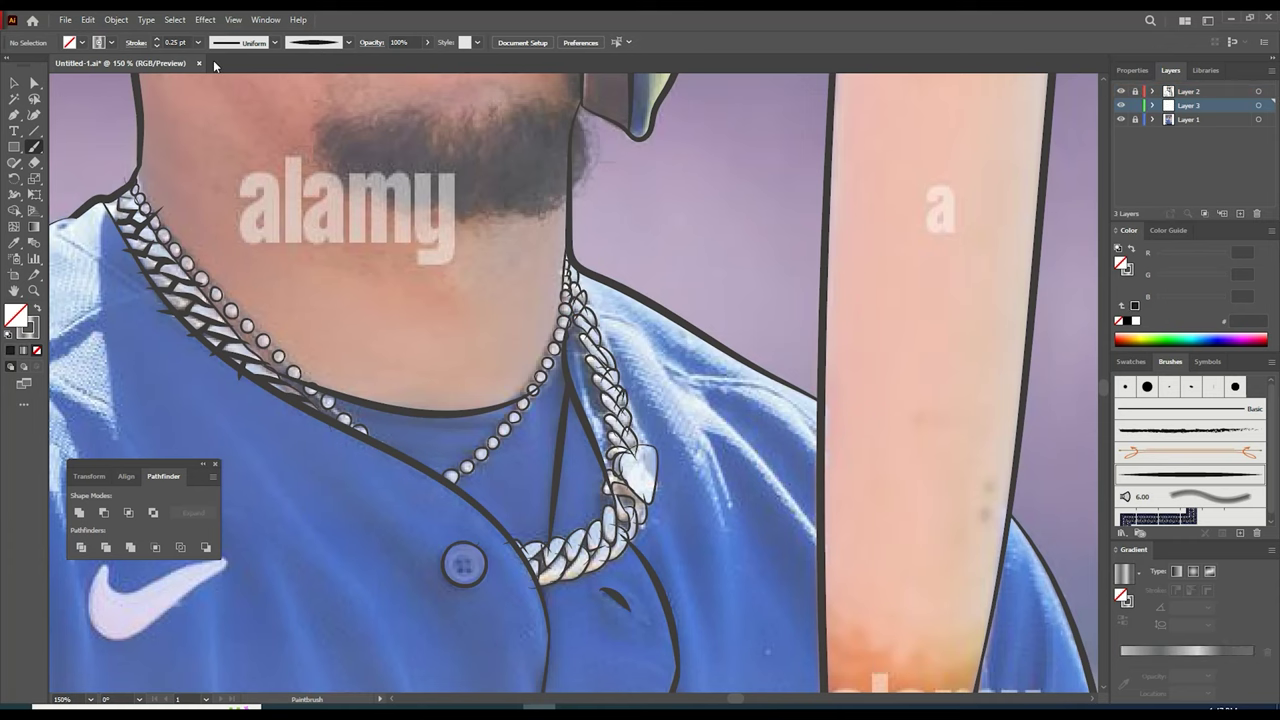
drag(562, 340, 576, 298)
drag(196, 262, 153, 205)
- Select the gradient strokes running through the beads and expand them into filled shapes
key(v)
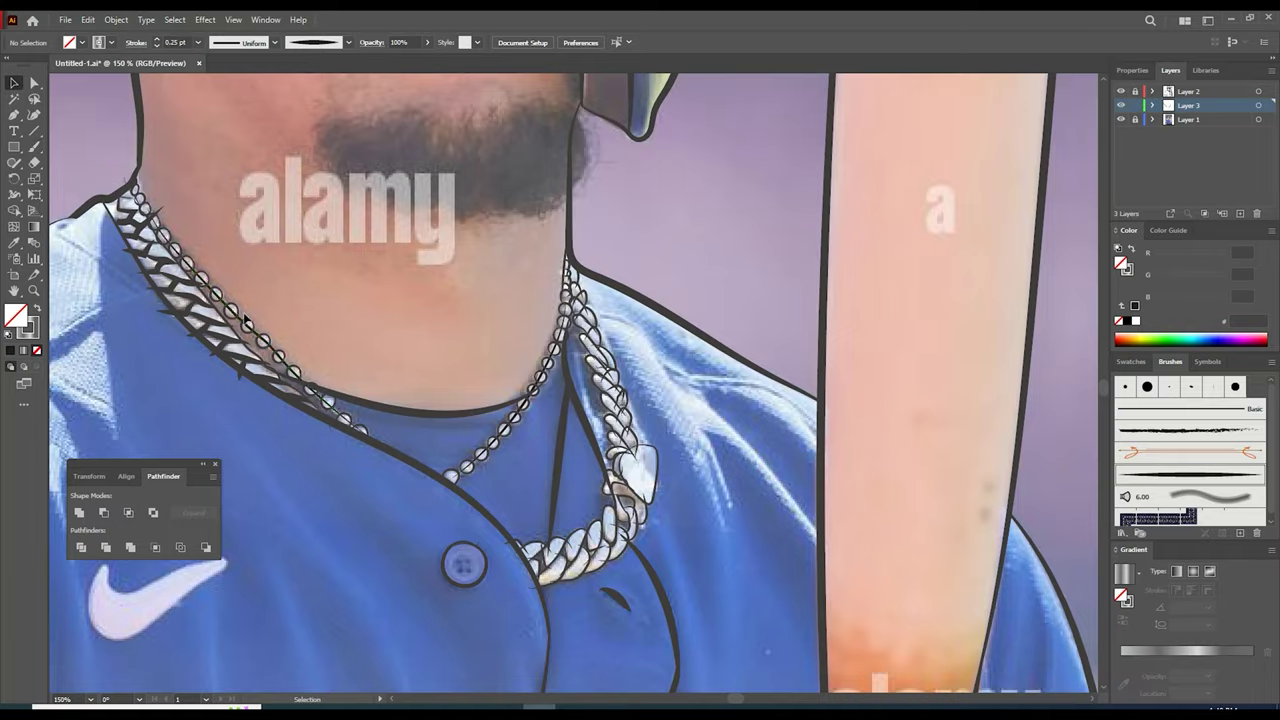
click(495, 425)
shift+click(328, 405)
click(117, 21)
click(169, 189)
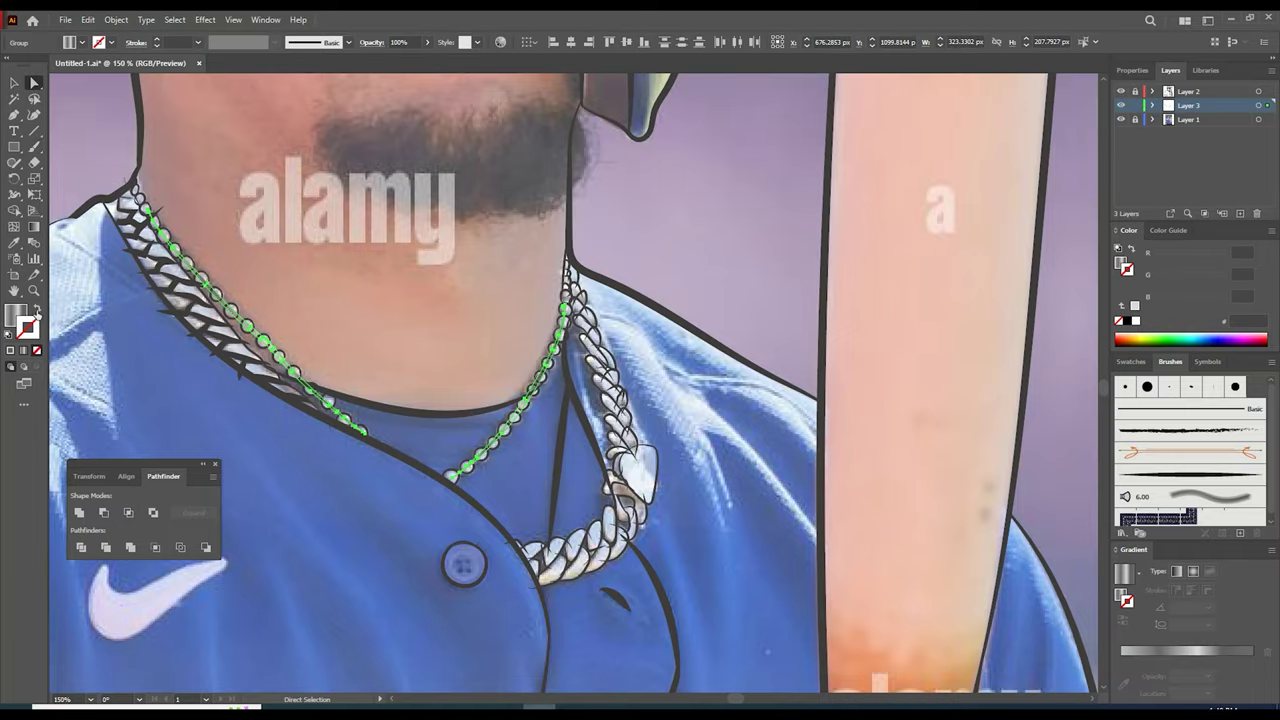
- Unlock Layer 2 and expand the necklace brush strokes into shapes
click(1135, 91)
double_click(1188, 91)
click(903, 207)
key(ctrl+a)
key(a)
click(116, 20)
click(169, 189)
- Delete the stray line end outside the neck outline and the chain link's end overshooting across the top beads
click(126, 188)
key(ctrl+plus)
key(ctrl+plus)
key(ctrl+plus)
key(ctrl+plus)
key(ctrl+plus)
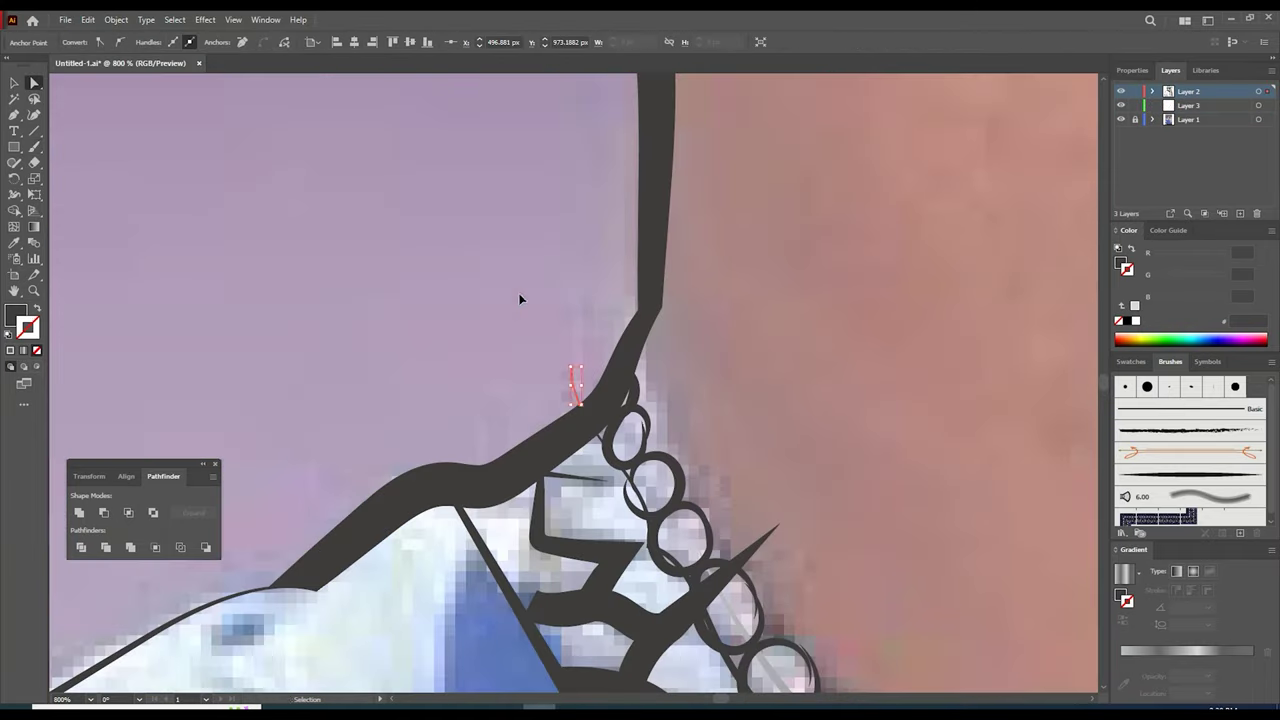
click(522, 298)
click(699, 586)
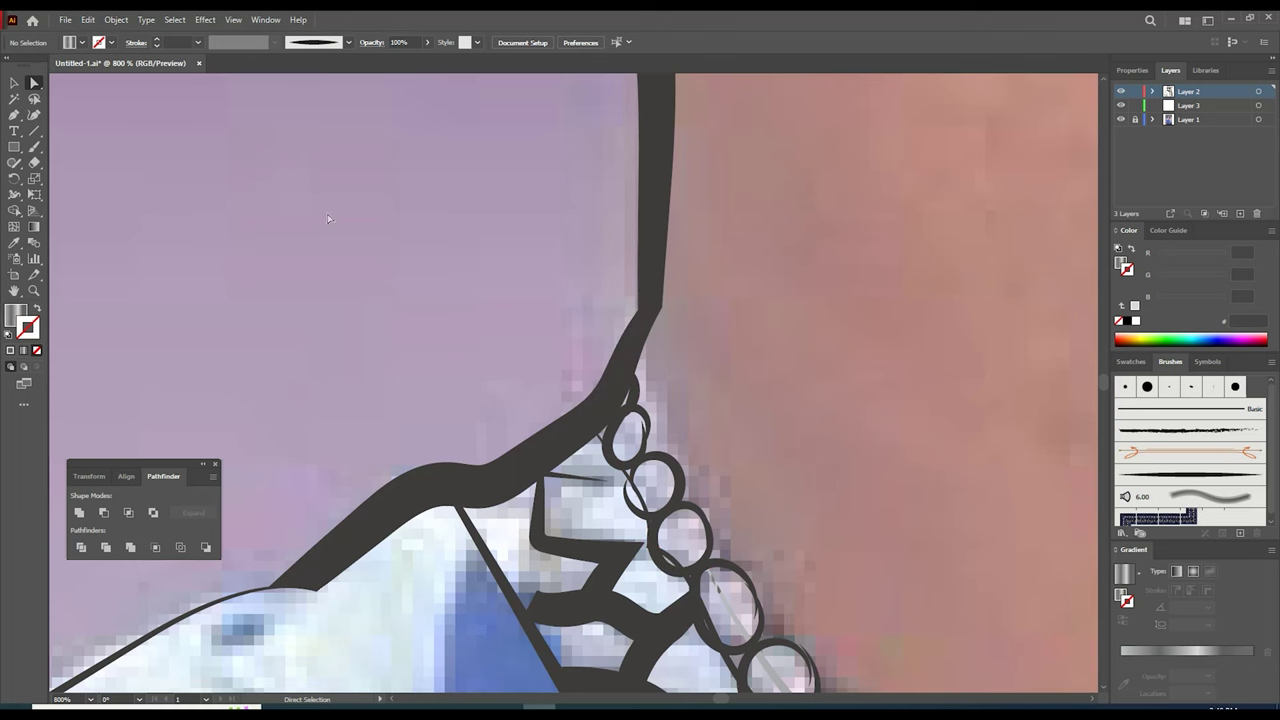
- Delete the overshooting line pieces along the thick chain's edges and between the uppermost beads on the neck's left side
key(ctrl+minus)
key(ctrl+minus)
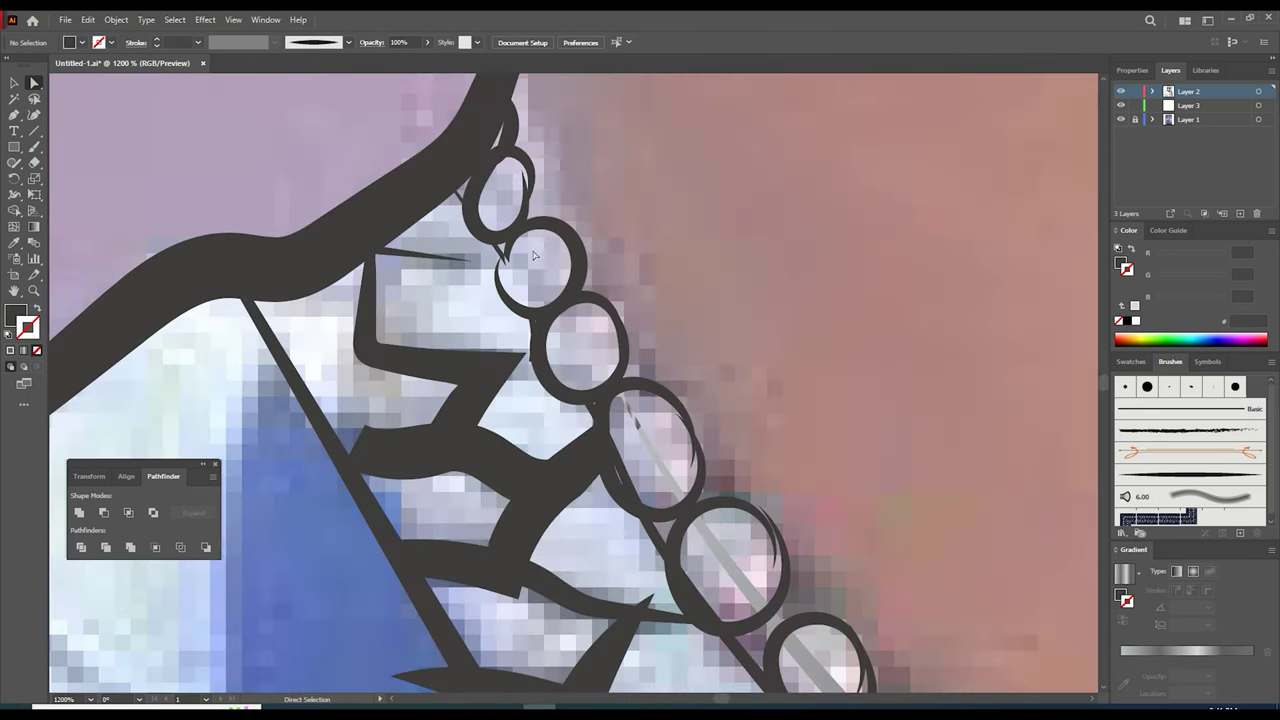
click(590, 410)
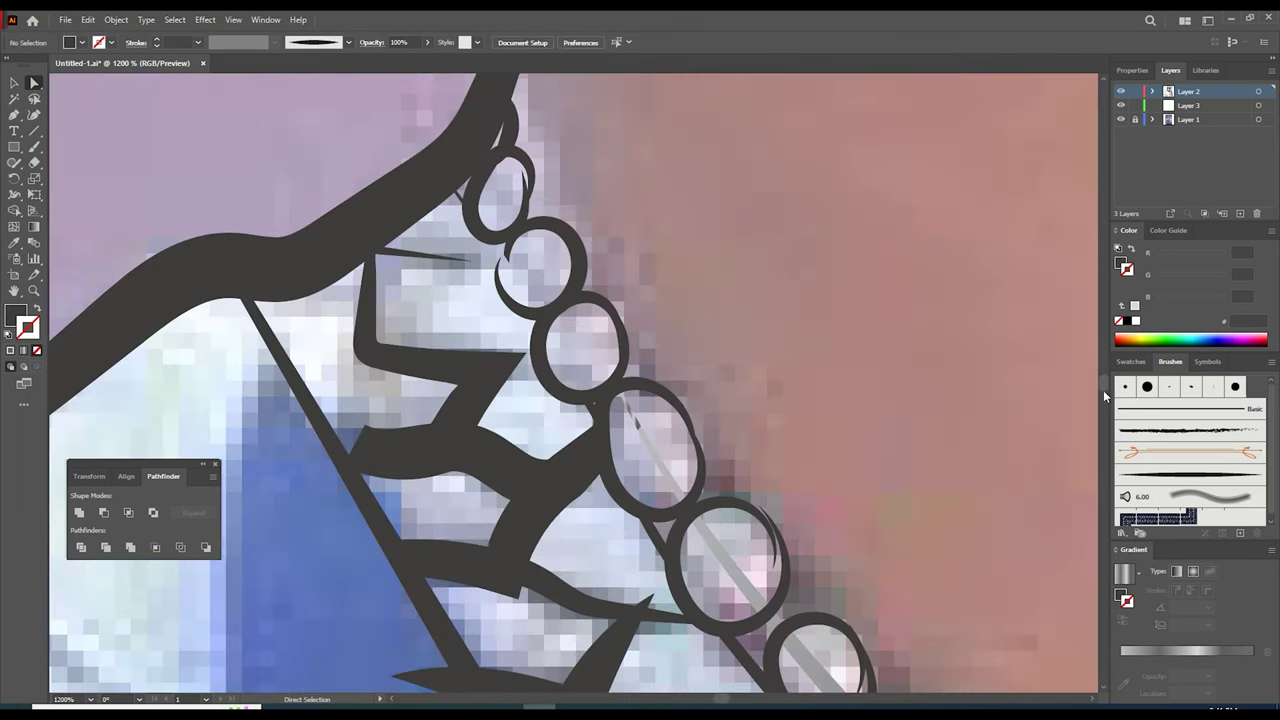
drag(1103, 383, 1105, 388)
key(ctrl+minus)
click(1092, 699)
click(1092, 699)
scroll(532, 508, down, 1)
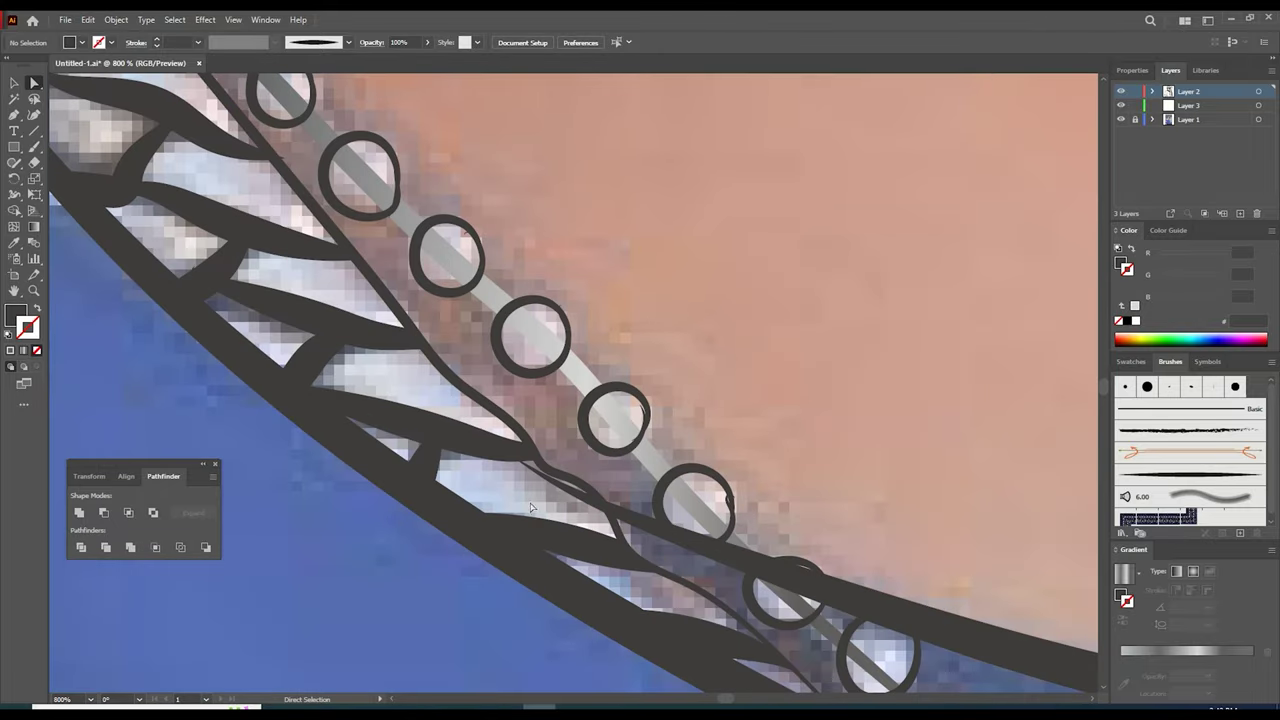
click(1103, 80)
click(392, 699)
click(1103, 79)
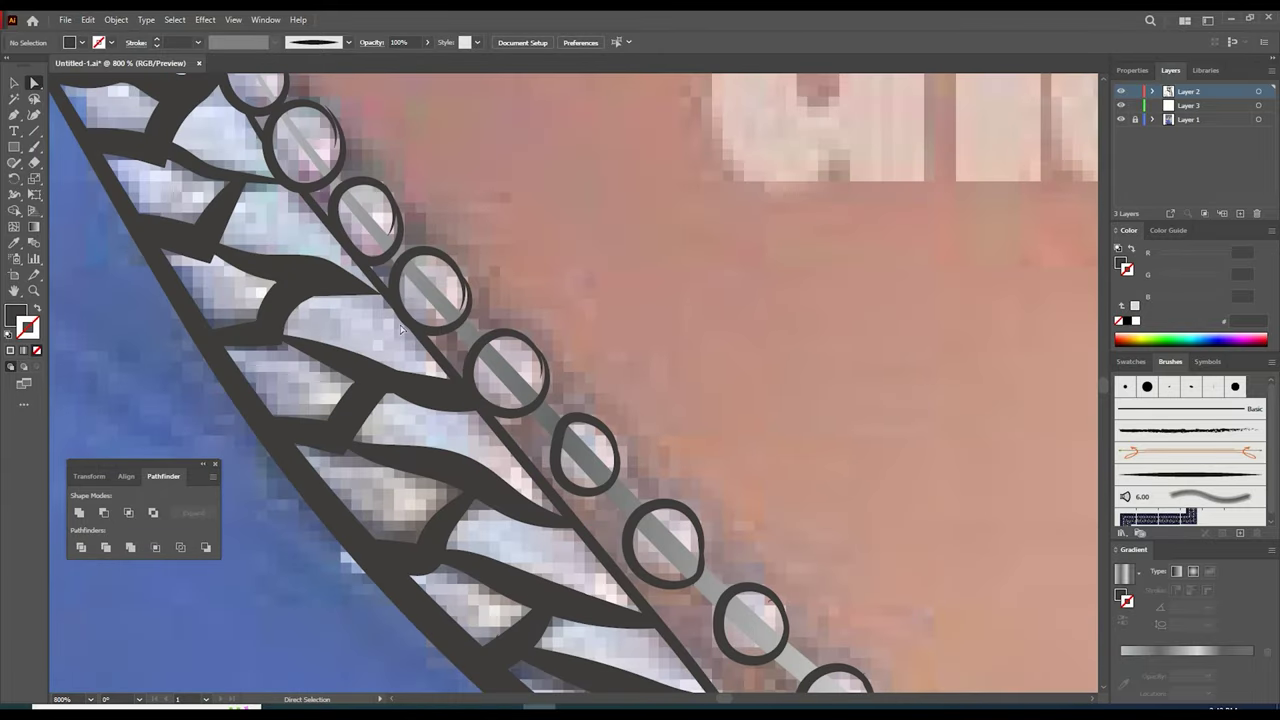
- Move the overshooting end anchor of a bead's outline inward near the top of the necklace
click(1103, 79)
click(336, 358)
key(ctrl+plus)
key(ctrl+plus)
key(ctrl+plus)
key(ctrl+plus)
drag(574, 382, 523, 303)
click(754, 220)
key(ctrl+minus)
key(ctrl+minus)
key(ctrl+minus)
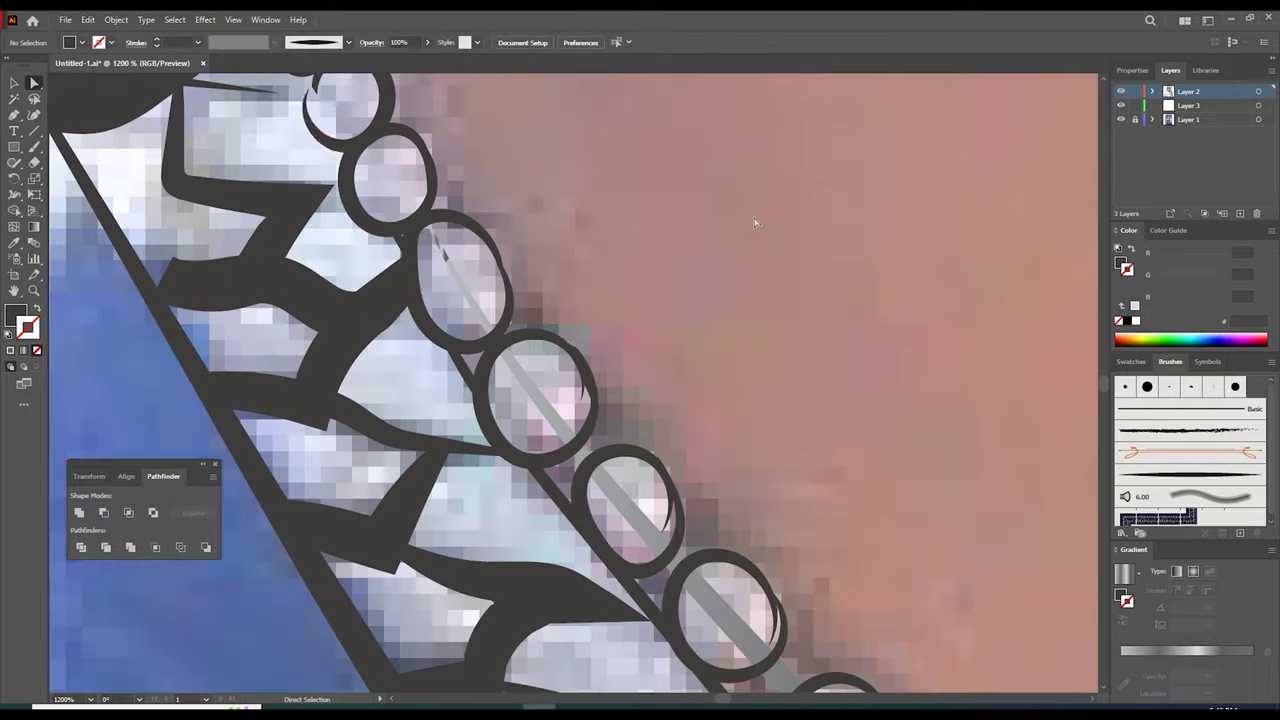
- Adjust the end anchor of the second-highest bead's outline to tidy its open end
click(308, 111)
key(ctrl+plus)
key(ctrl+plus)
drag(574, 382, 584, 325)
click(624, 346)
key(ctrl+minus)
key(ctrl+minus)
key(ctrl+minus)
key(ctrl+minus)
key(ctrl+minus)
scroll(624, 346, down, 1)
click(566, 283)
click(624, 346)
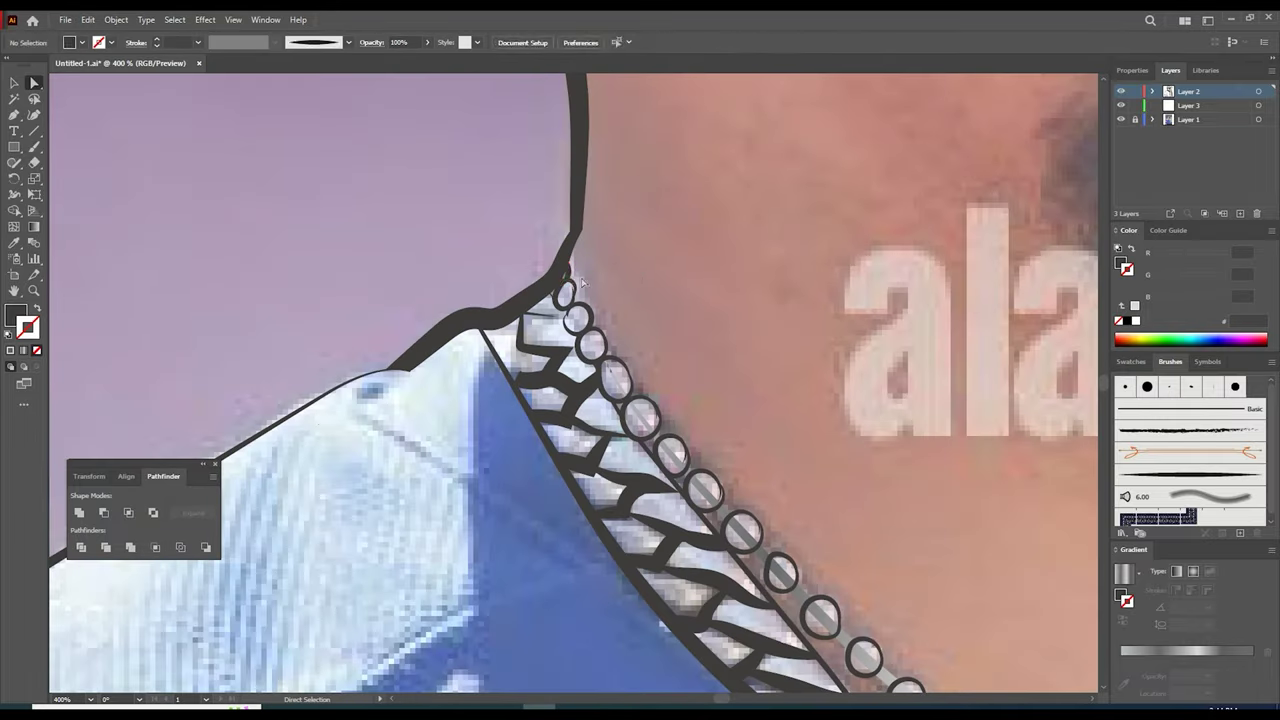
click(175, 20)
click(532, 170)
key(ctrl+minus)
key(ctrl+minus)
click(532, 171)
key(ctrl+minus)
key(ctrl+a)
click(14, 210)
key(ctrl+plus)
key(ctrl+plus)
key(ctrl+plus)
click(24, 350)
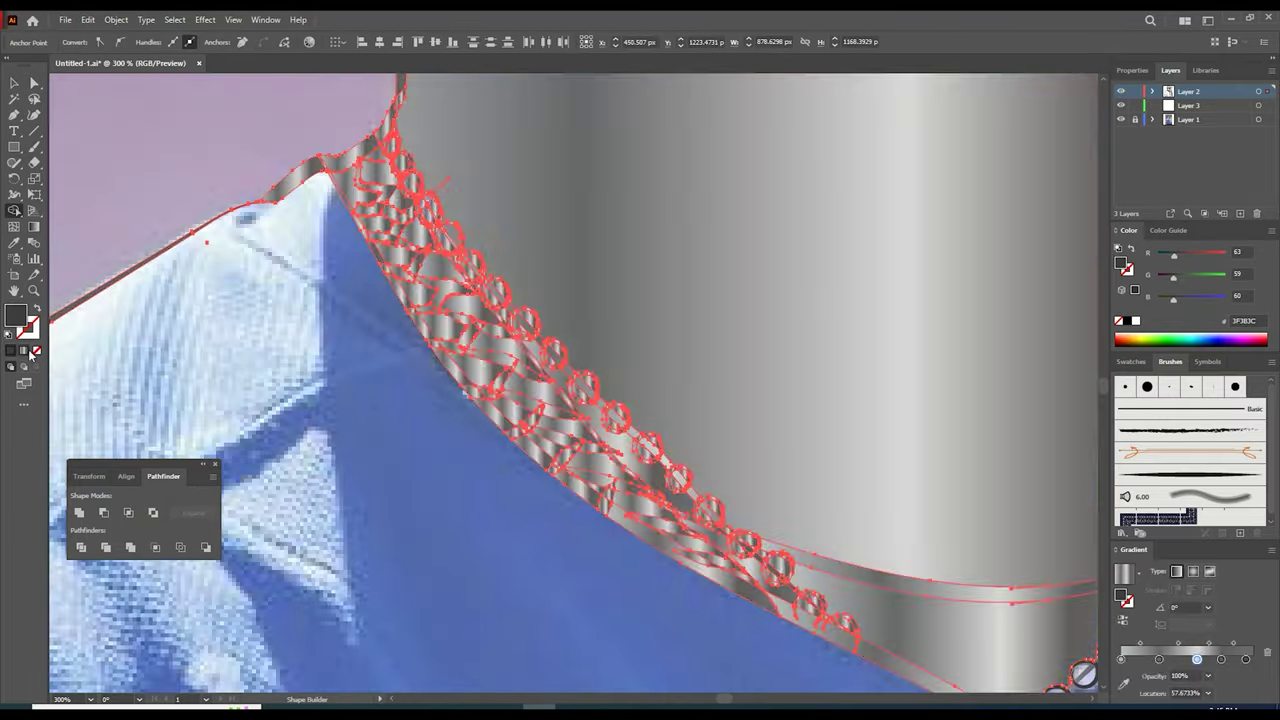
key(ctrl+z)
- Remove the overshooting outline ends along the lower beads and chain down to the shirt's front opening
click(35, 84)
click(560, 600)
drag(724, 699, 734, 700)
scroll(691, 417, down, 3)
click(691, 417)
key(ctrl+plus)
key(ctrl+plus)
key(ctrl+plus)
key(ctrl+plus)
key(ctrl+plus)
drag(372, 383, 309, 416)
click(422, 375)
click(657, 389)
key(ctrl+minus)
key(ctrl+minus)
key(ctrl+minus)
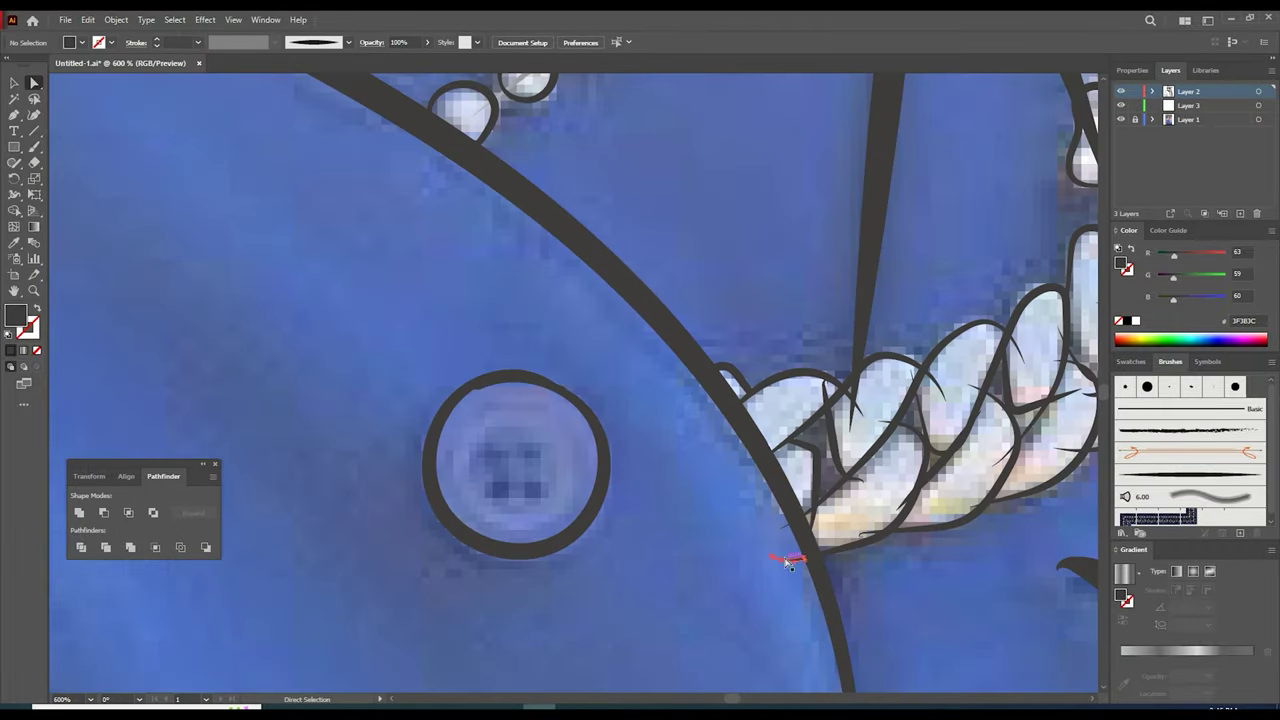
- Delete the overshooting line ends where the rope chain meets the placket edge and between its lower links
click(811, 531)
drag(852, 430, 858, 372)
drag(943, 398, 920, 382)
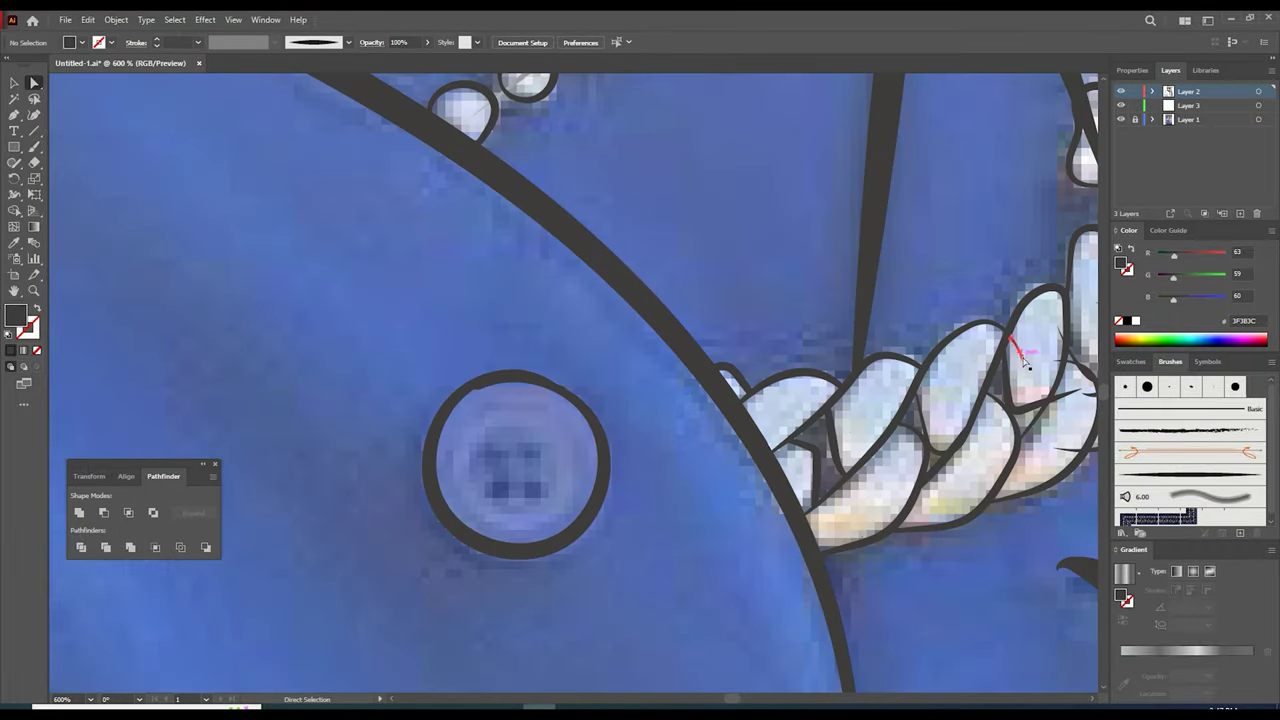
drag(1000, 400, 485, 385)
key(ctrl+plus)
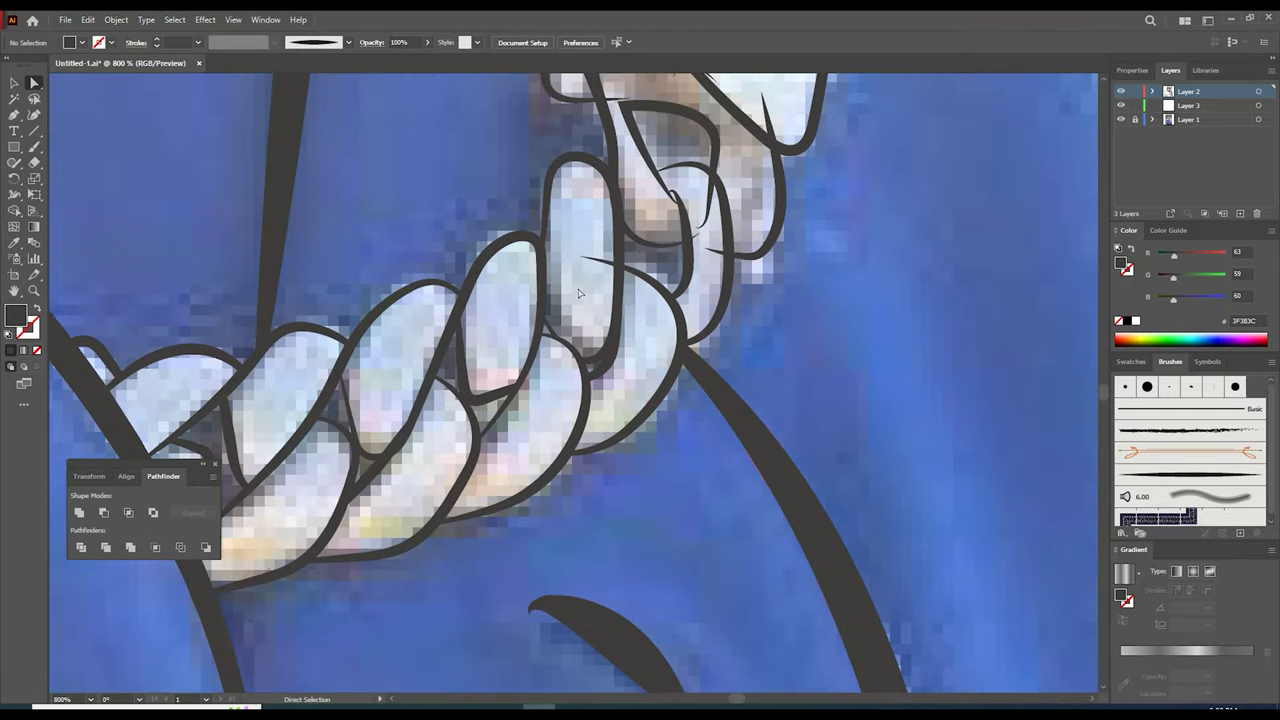
- Delete the overshooting line ends on the chain's curve and clasp links just below and beside the heart-shaped pendant
scroll(714, 306, up, 3)
click(712, 306)
click(617, 234)
click(690, 430)
scroll(690, 430, up, 4)
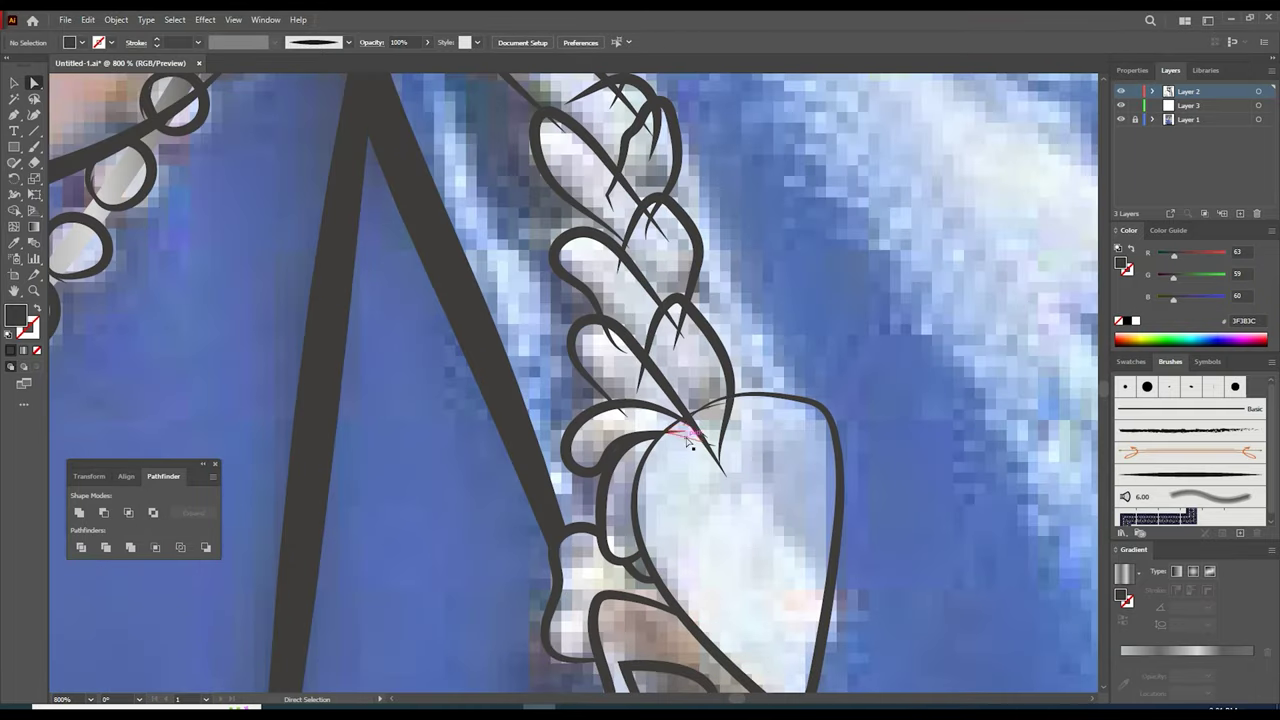
drag(686, 434, 704, 438)
- Trim the overshooting link outlines along the chain above the pendant, up to where it meets the beads
scroll(708, 445, up, 4)
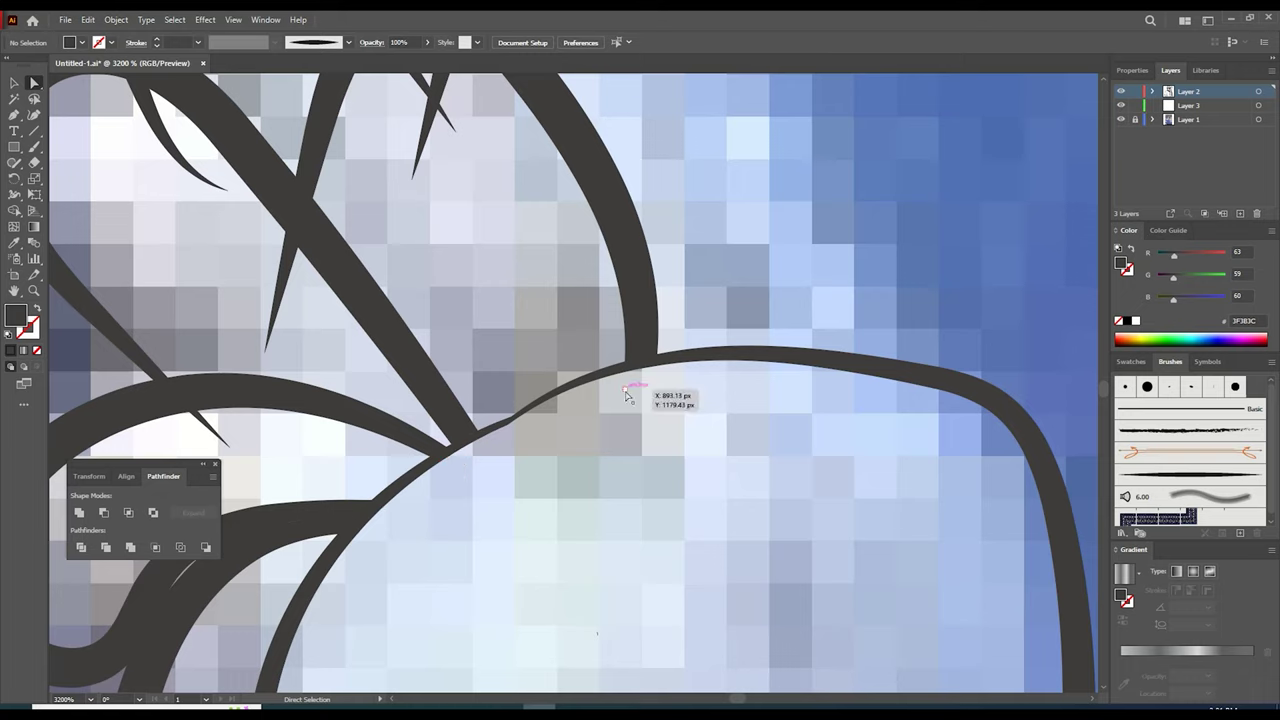
scroll(625, 395, down, 3)
scroll(480, 325, up, 3)
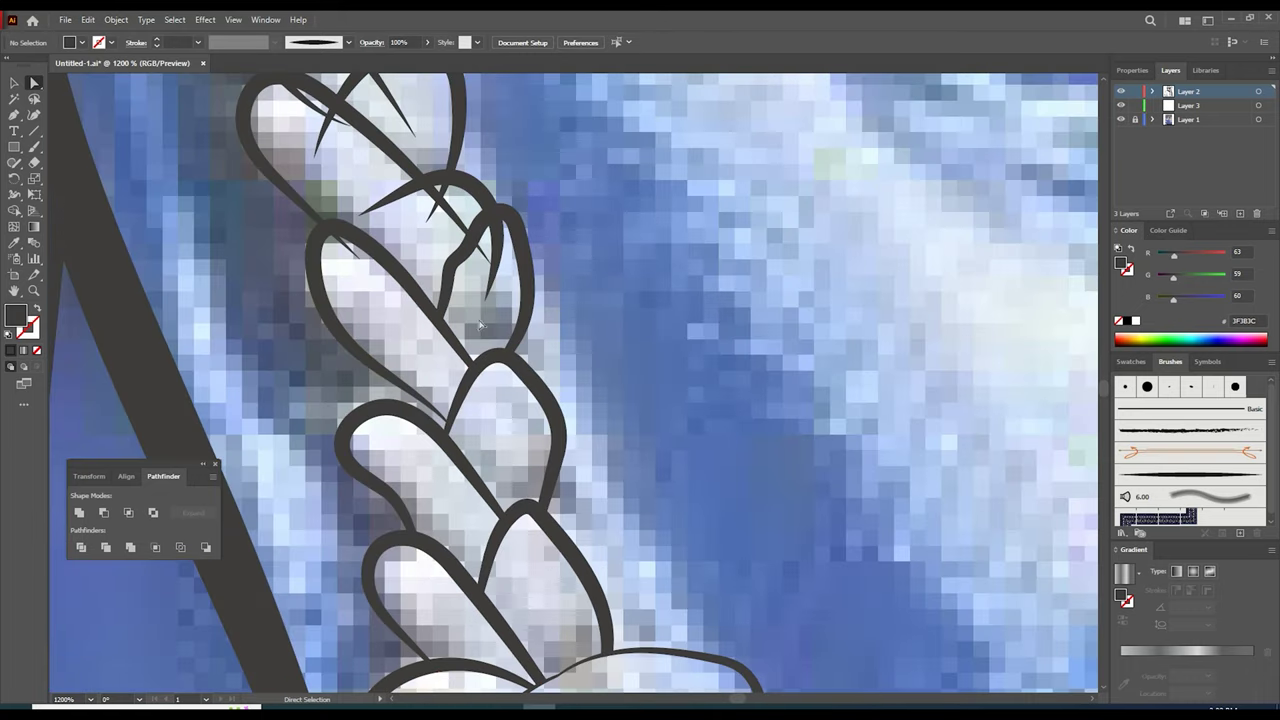
scroll(443, 200, up, 3)
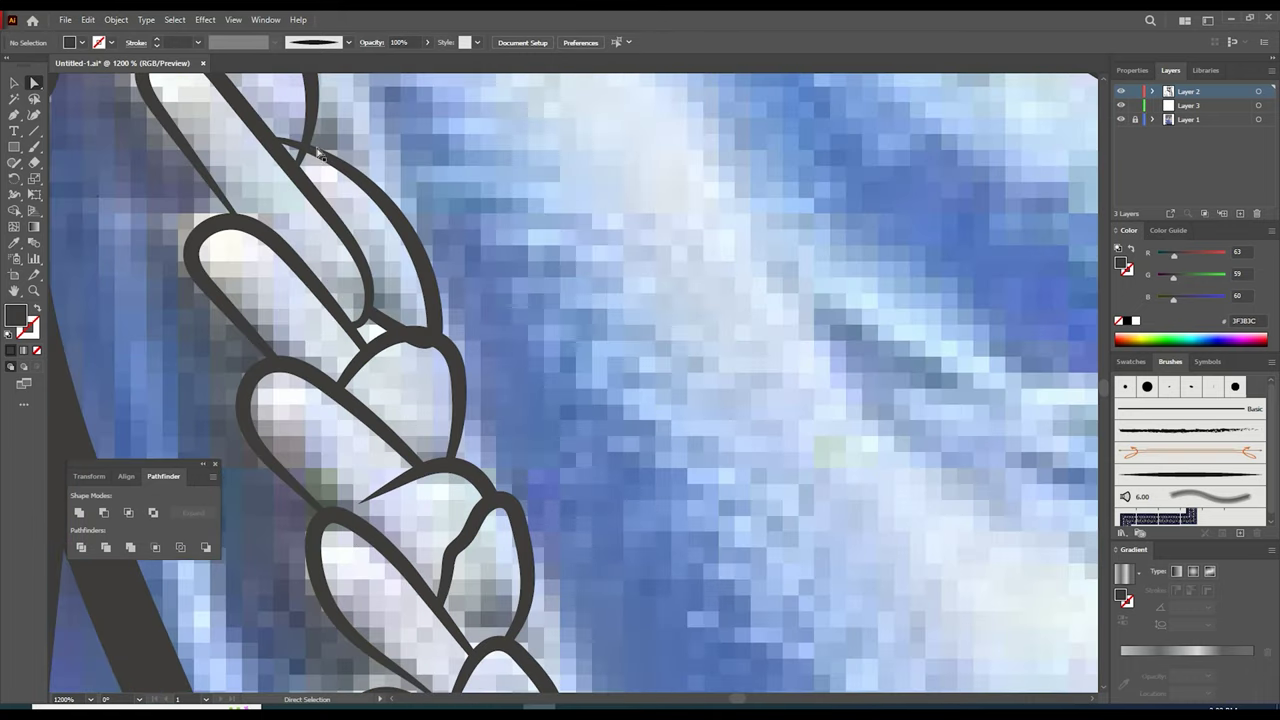
scroll(278, 290, up, 3)
scroll(260, 157, down, 1)
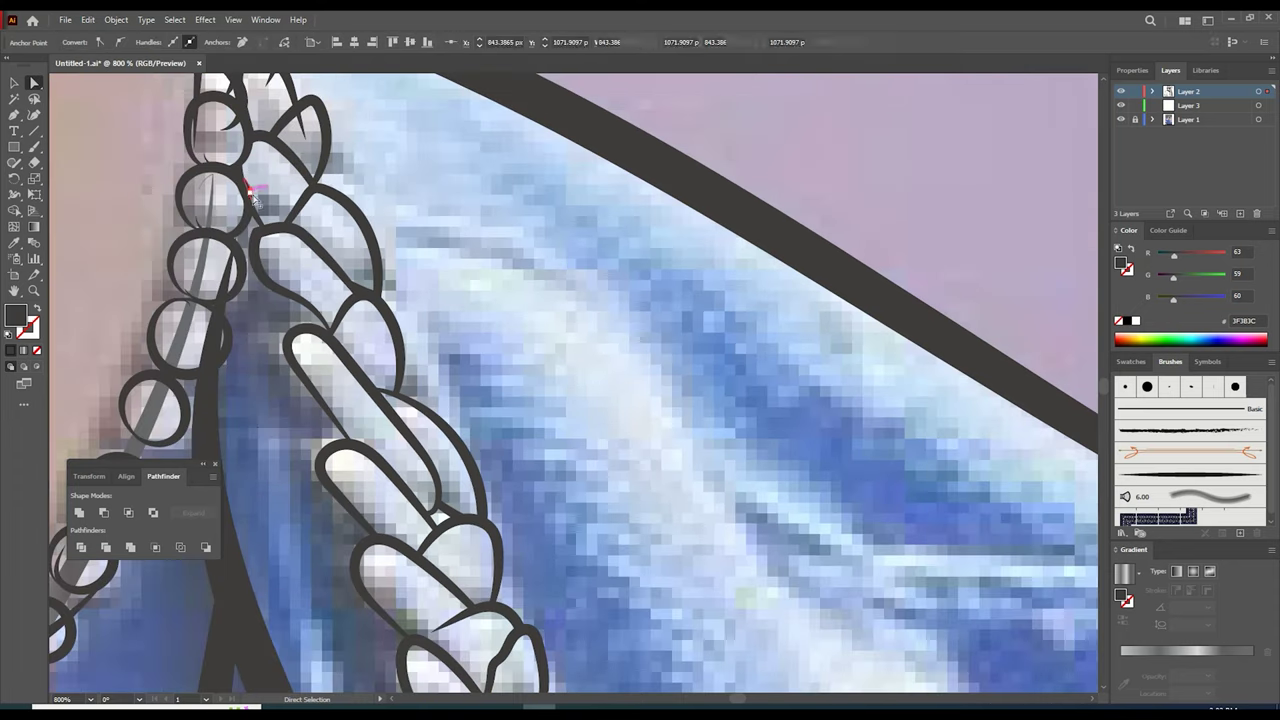
scroll(255, 200, up, 3)
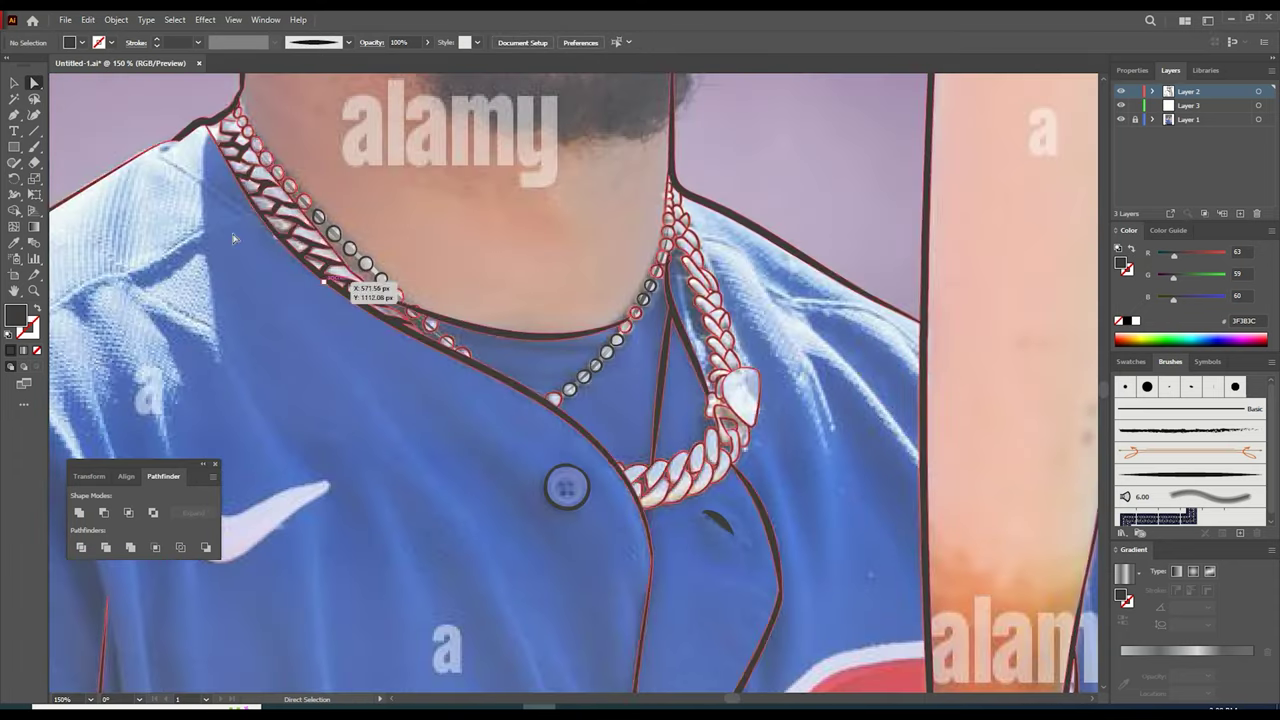
- Set the radial gradient's stop at 73.5% to light gray BCBEC0 and fill the small uppermost beads on the neck's right side
scroll(640, 380, up, 2)
scroll(640, 380, up, 3)
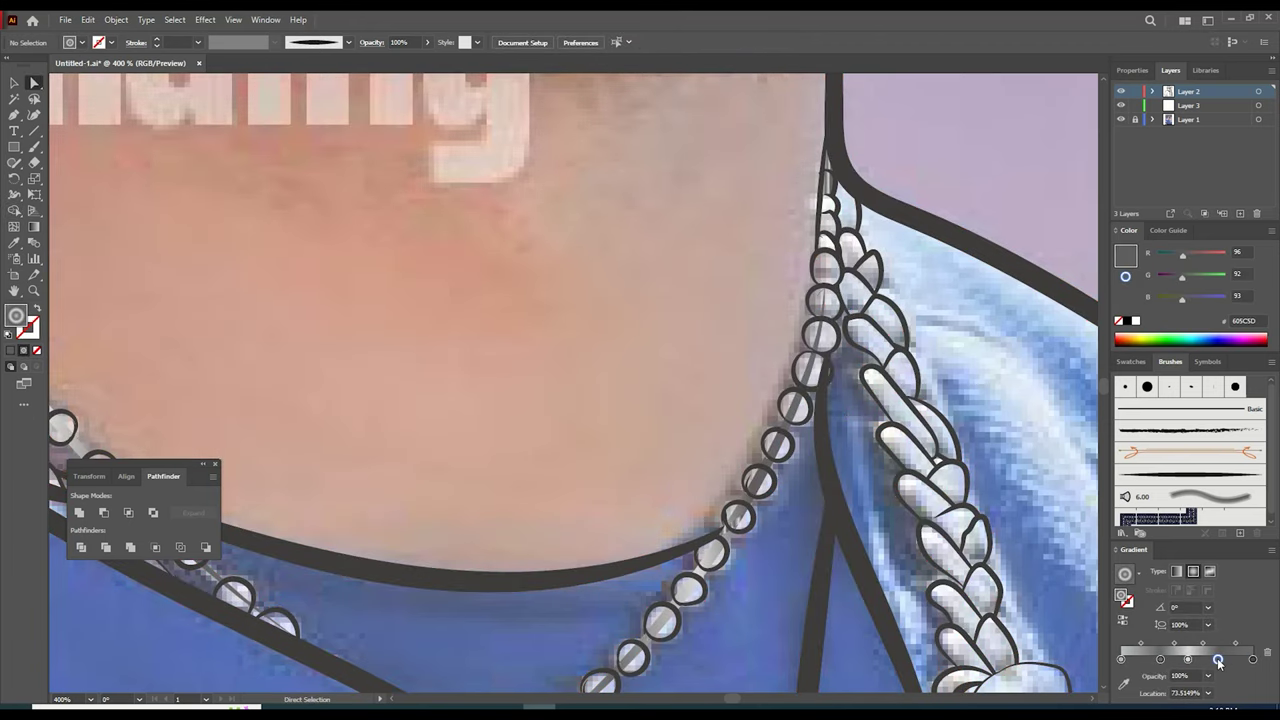
double_click(1218, 660)
click(1175, 541)
key(v)
click(828, 208)
key(shift+m)
click(826, 225)
key(a)
click(475, 264)
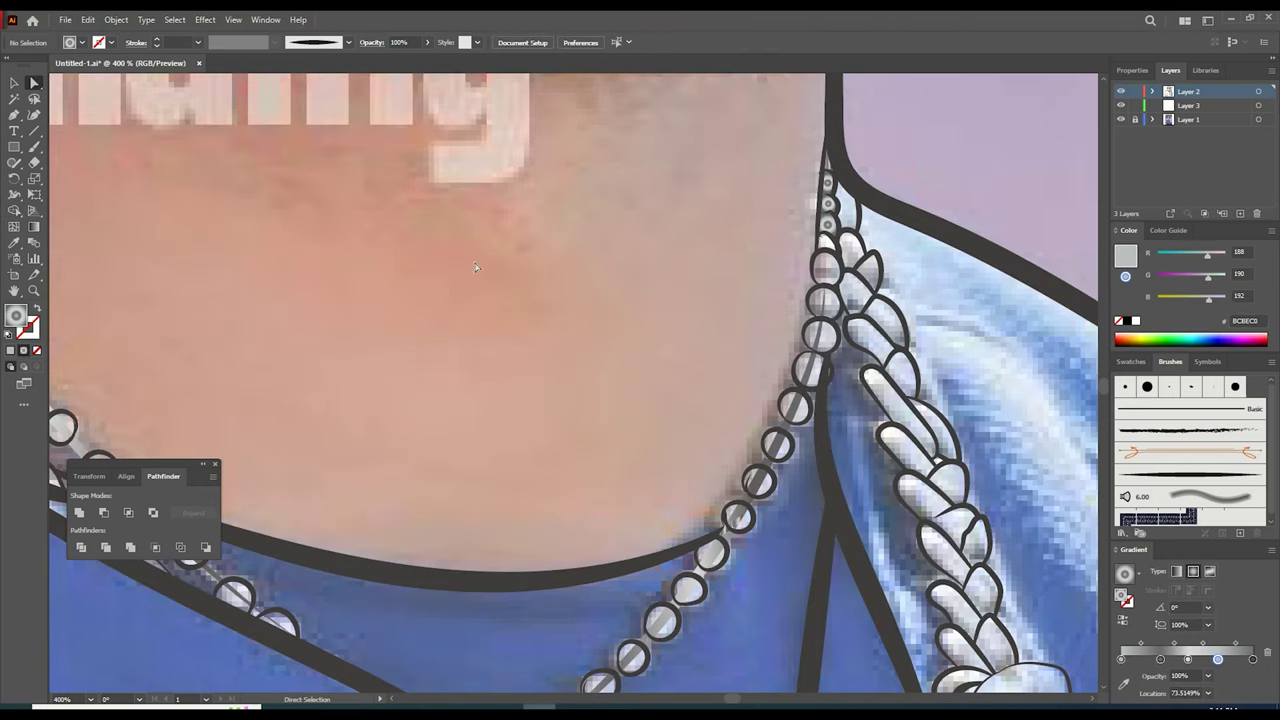
key(g)
key(v)
click(828, 246)
key(shift+m)
key(a)
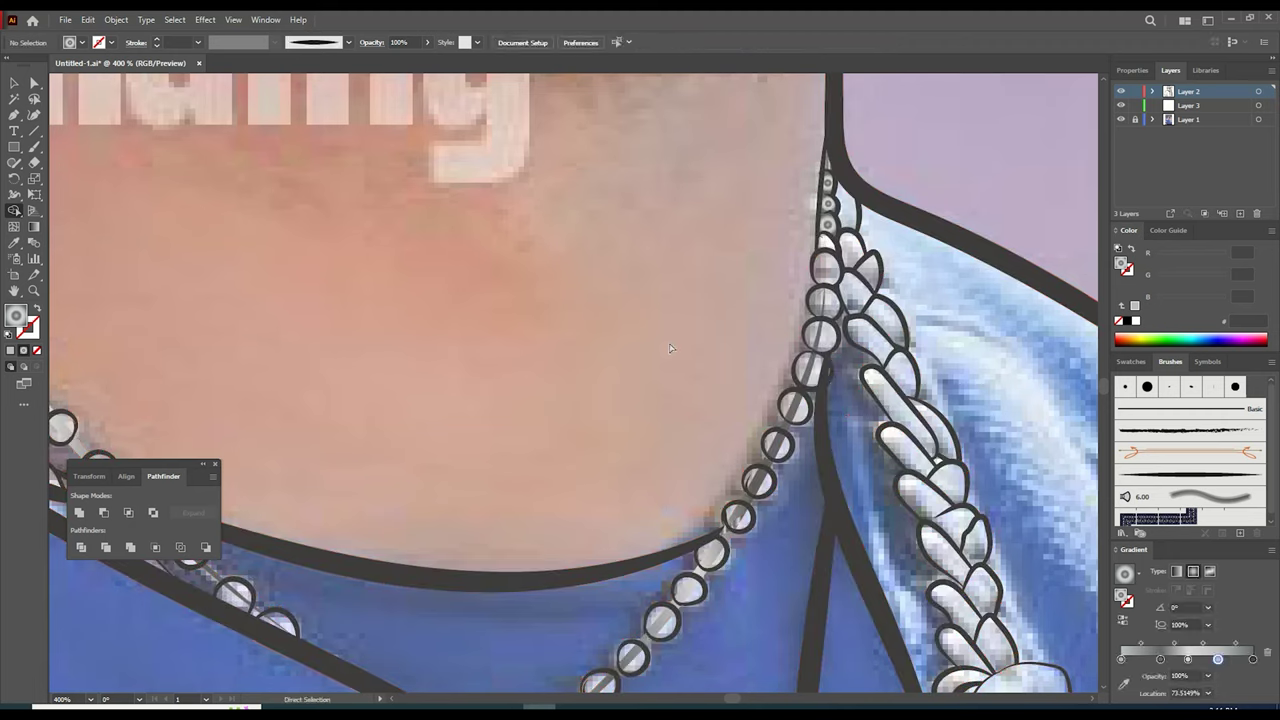
- Try the linear silver gradient on the upper beads on the neck's right side with the Shape Builder
key(v)
click(828, 208)
key(shift+m)
click(1176, 573)
key(ctrl+a)
key(shift+m)
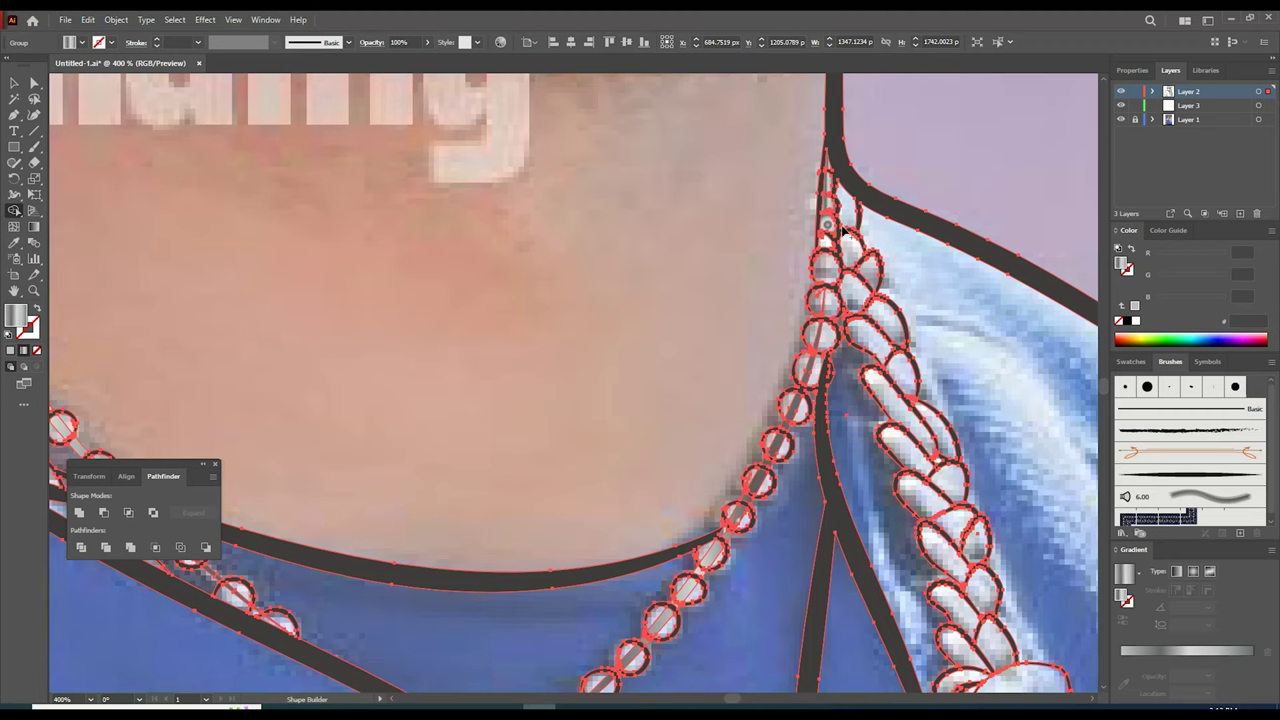
click(824, 336)
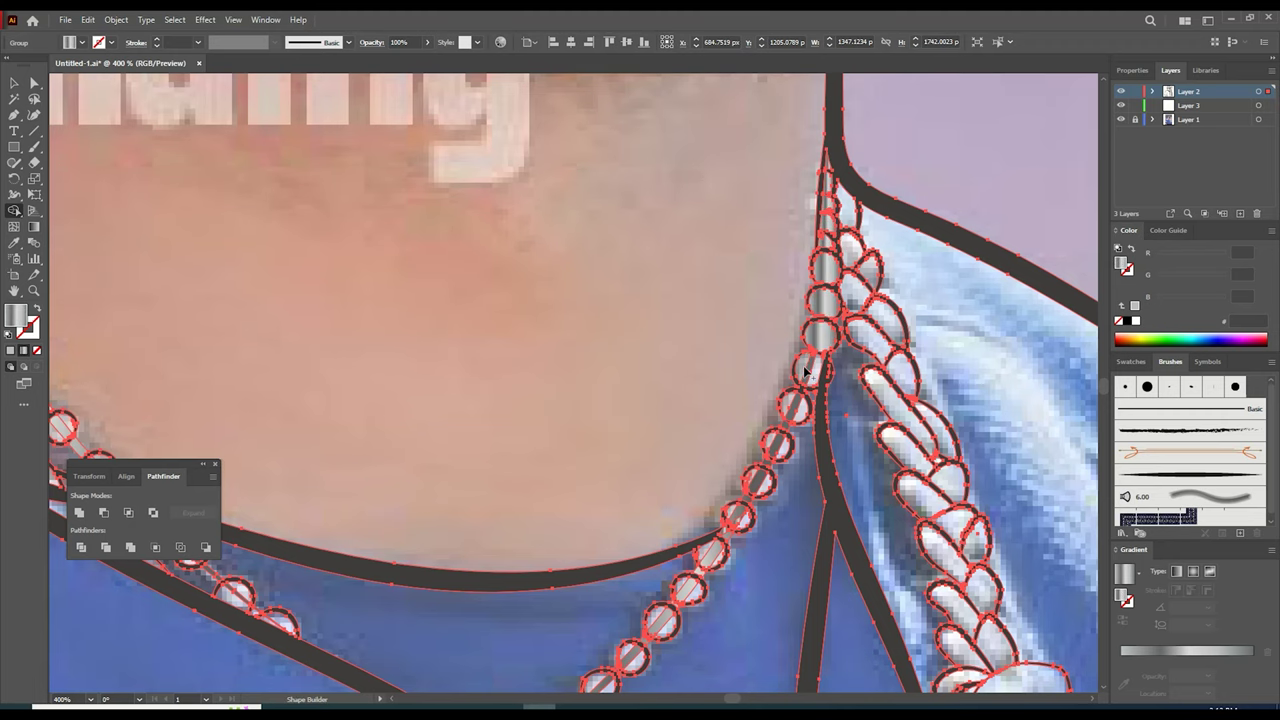
click(812, 372)
click(795, 406)
click(780, 444)
- Switch the bead gradient to radial and remove one of its inner color stops
key(a)
click(778, 444)
click(1193, 572)
drag(1150, 661, 1152, 688)
click(1169, 664)
- Fill the upper beads on the neck's right side with the radial silver gradient, undoing the fill that recolors the outlines
click(677, 361)
key(ctrl+a)
key(shift+m)
click(804, 419)
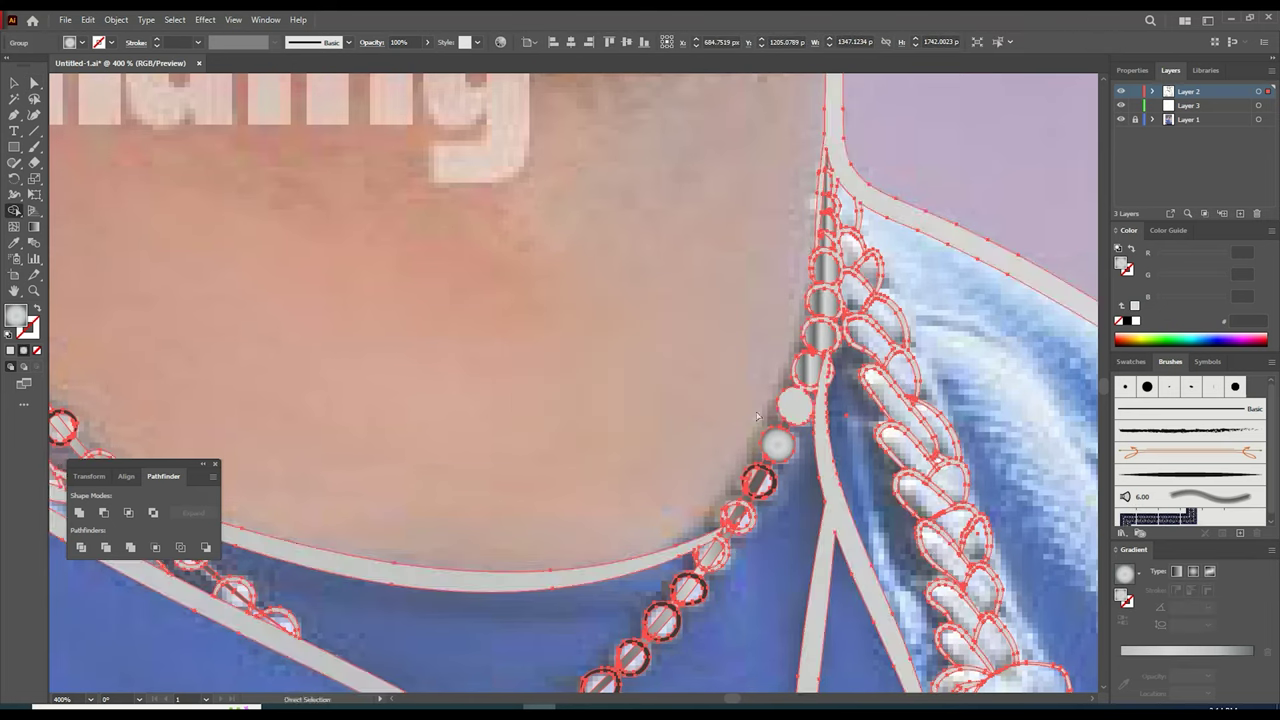
key(ctrl+z)
click(778, 446)
click(760, 485)
click(795, 406)
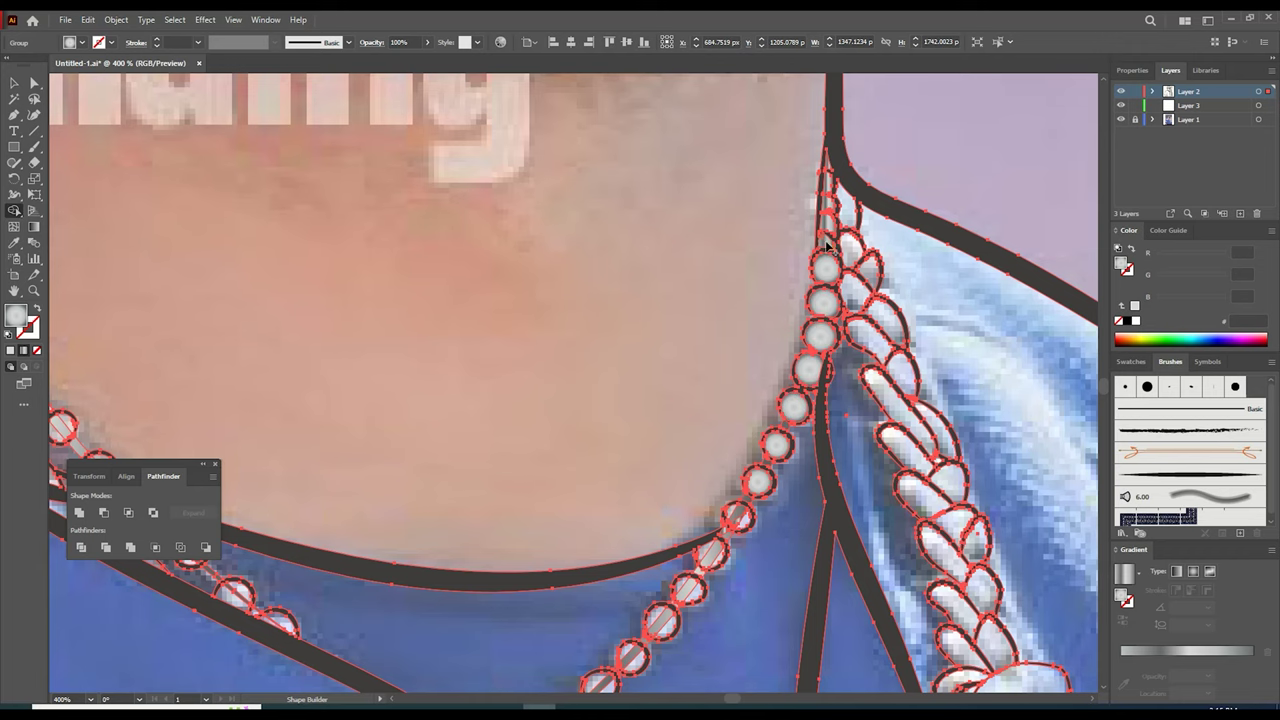
click(830, 208)
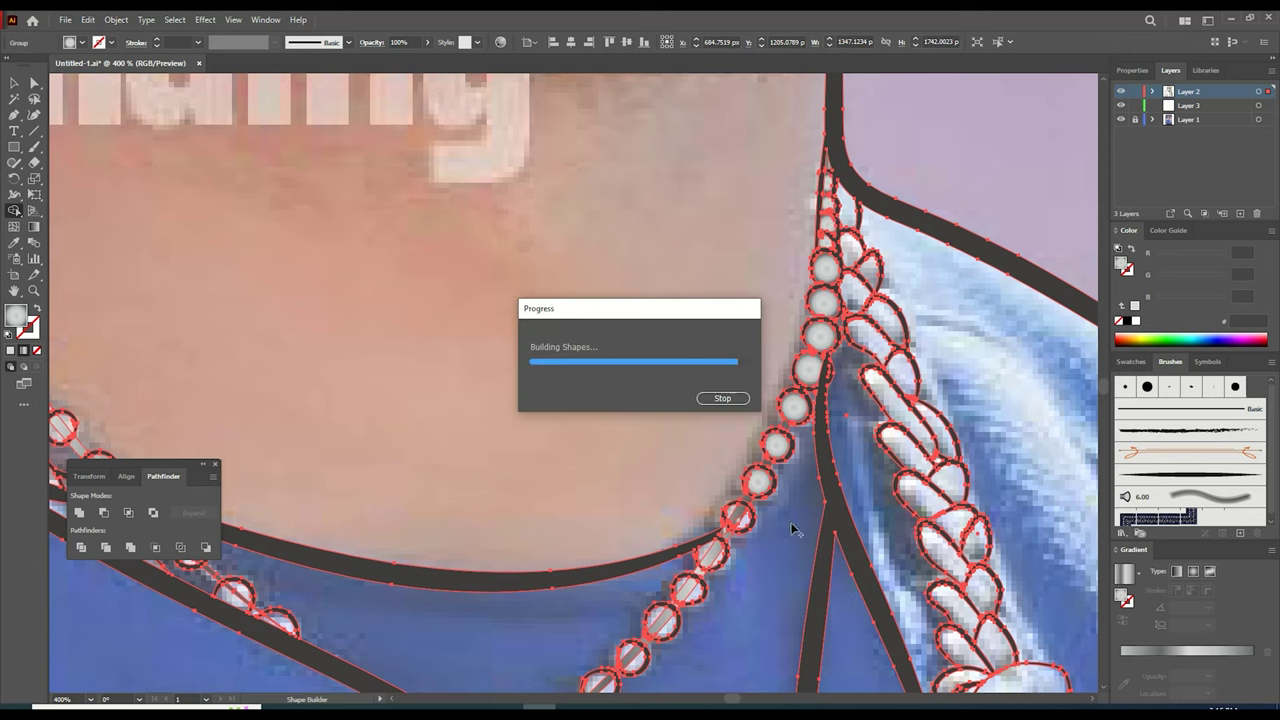
- Fill the thick chain's links with the linear silver gradient
scroll(737, 517, down, 3)
click(684, 385)
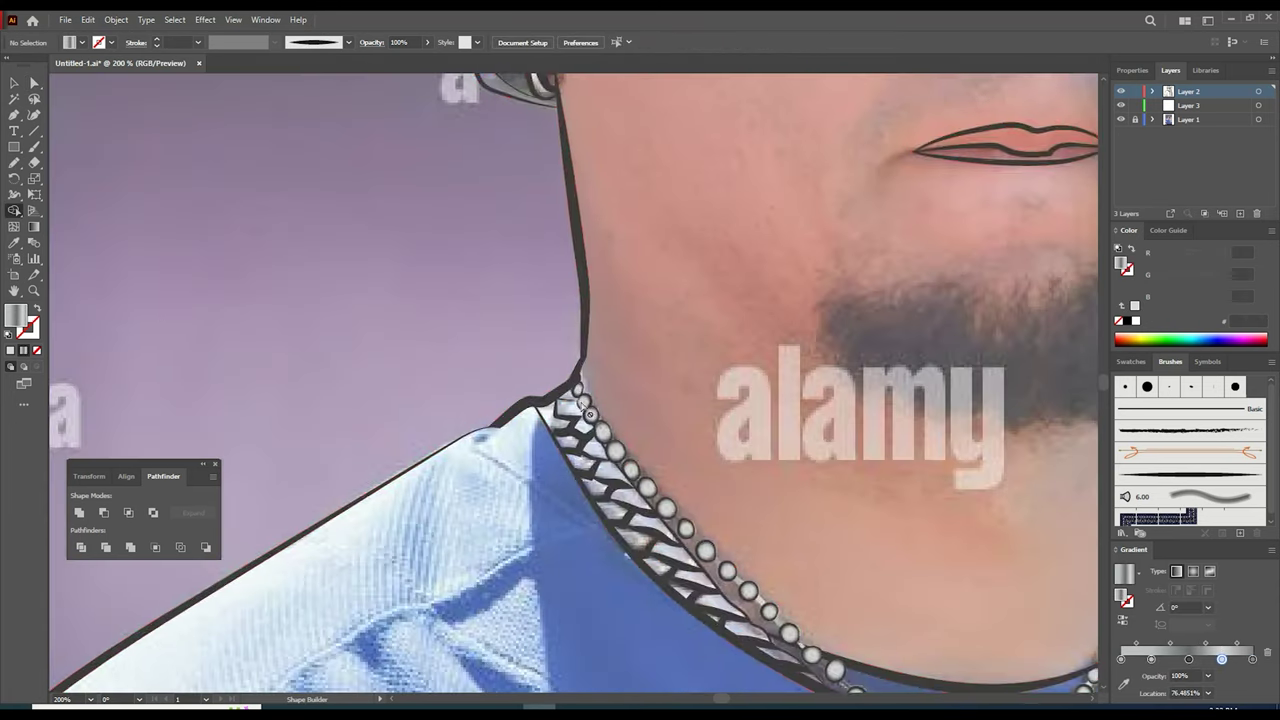
key(ctrl+a)
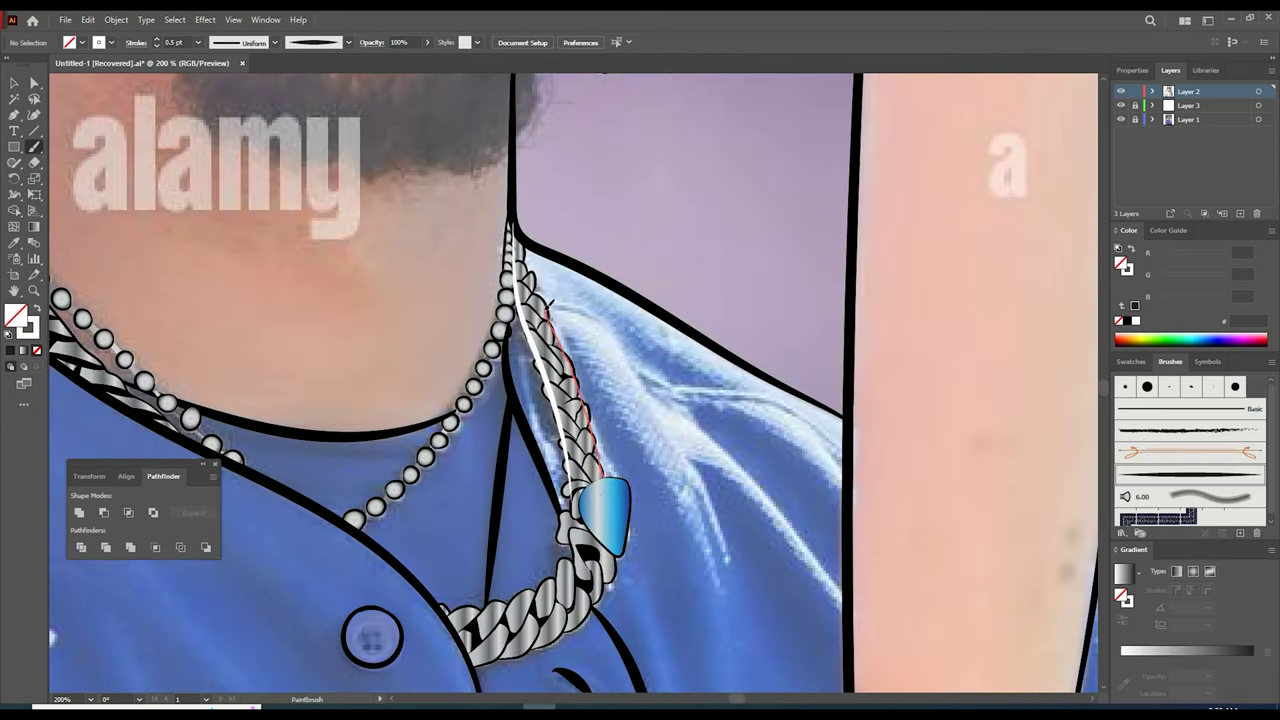
- Expand the two brushed edge lines along the chain above the pendant and delete link outline pieces outside them
click(545, 382)
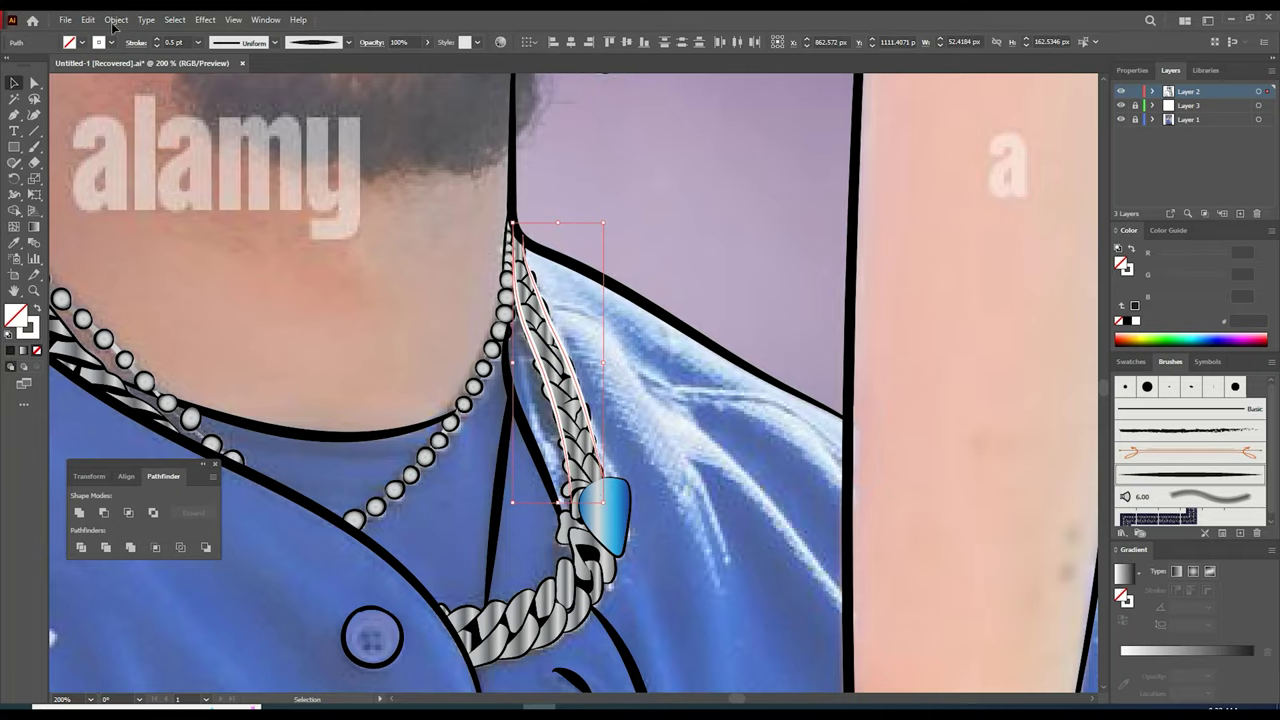
click(116, 20)
key(Delete)
click(1103, 80)
key(Delete)
click(1103, 80)
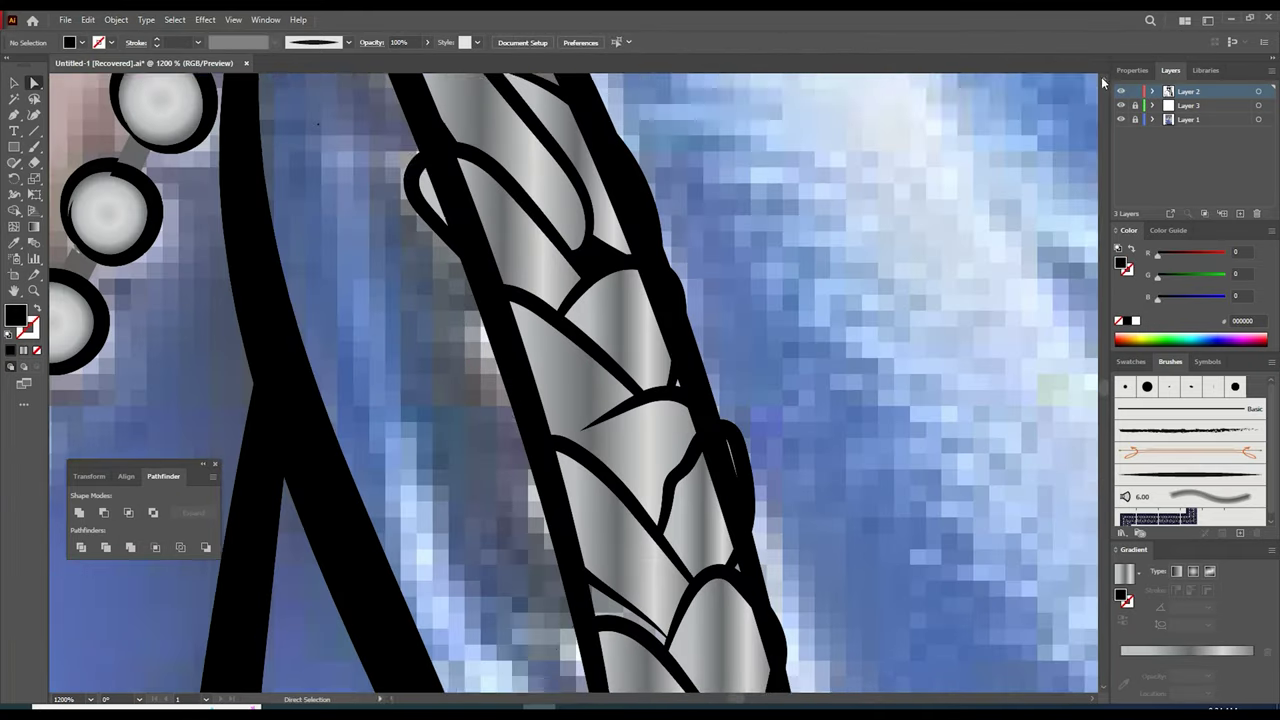
click(1103, 80)
click(318, 267)
key(Delete)
- Delete the leftover outline piece sticking out between the beads and the upper chain's inner edge
click(1103, 80)
click(282, 355)
key(ctrl+equal)
key(ctrl+equal)
key(ctrl+equal)
key(Delete)
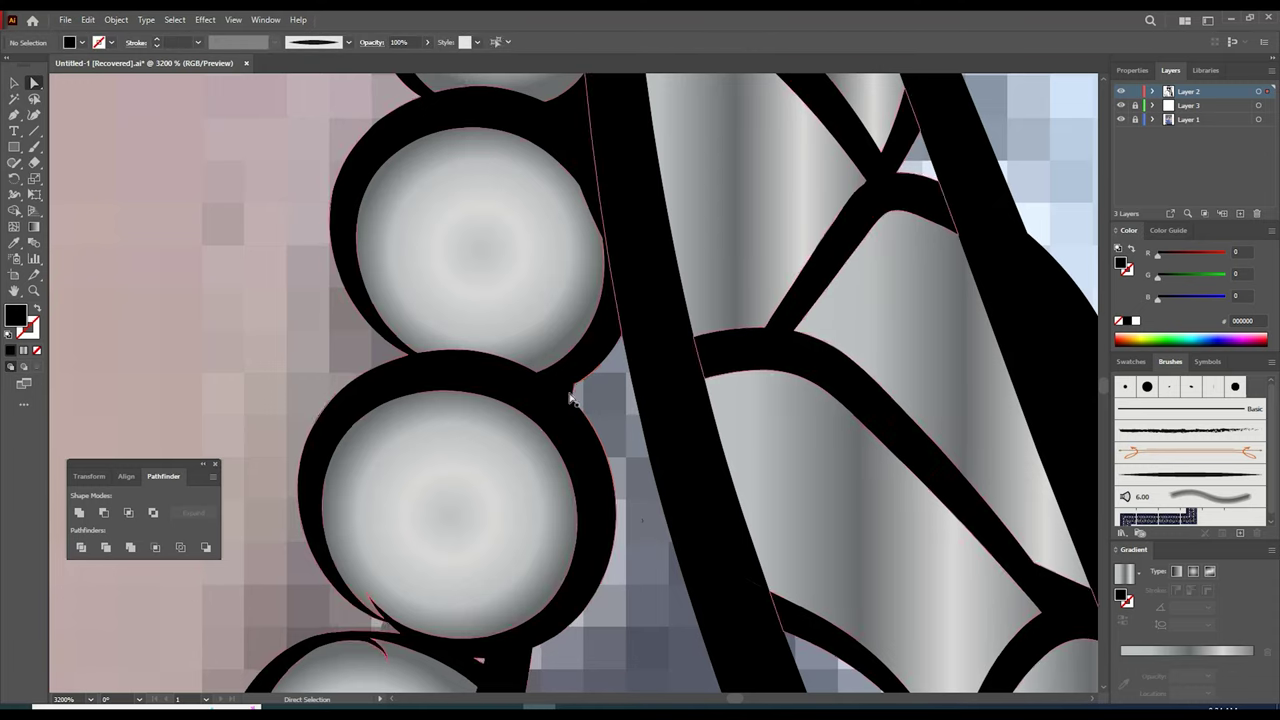
- Sample the beads' radial gradient with the Eyedropper to fill the leftover pieces in the upper beads
scroll(589, 249, up, 5)
click(589, 249)
key(i)
click(500, 225)
scroll(463, 291, up, 5)
click(463, 291)
scroll(589, 267, up, 5)
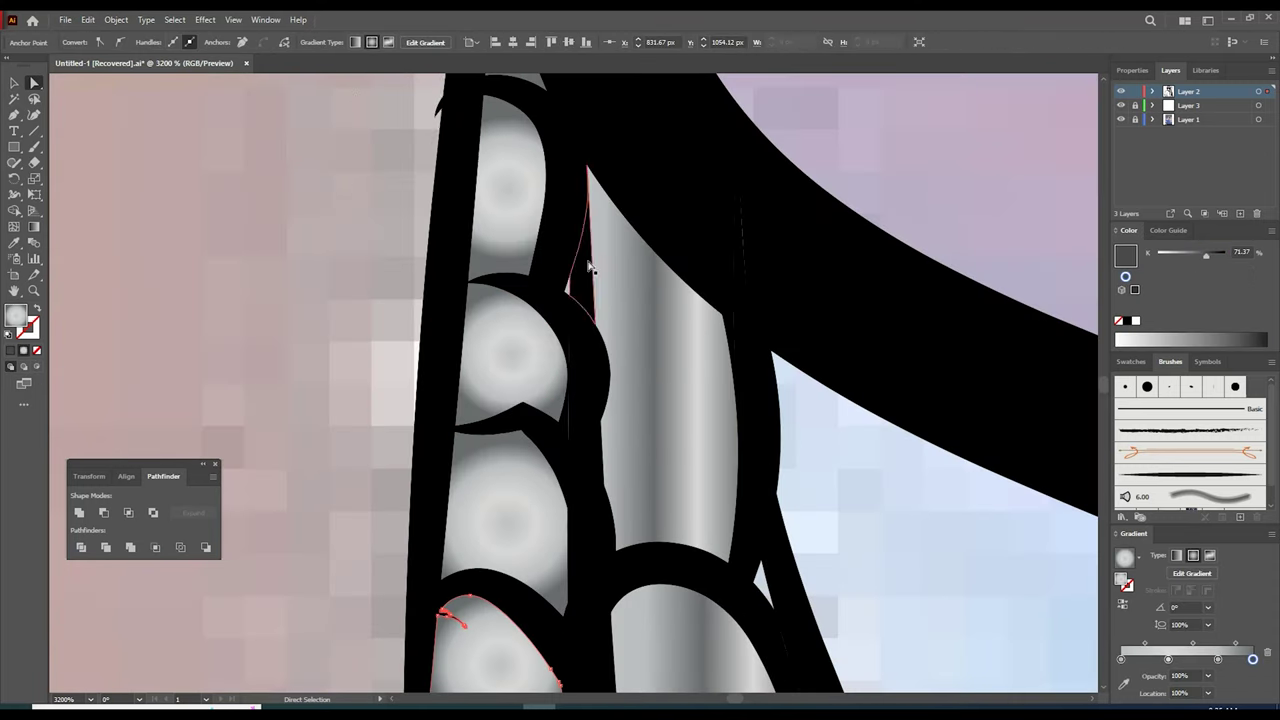
scroll(1080, 150, up, 5)
key(a)
click(348, 280)
- Delete the link outline bulging beyond the outer edge of the upper chain
key(ctrl+minus)
key(ctrl+minus)
scroll(694, 606, down, 10)
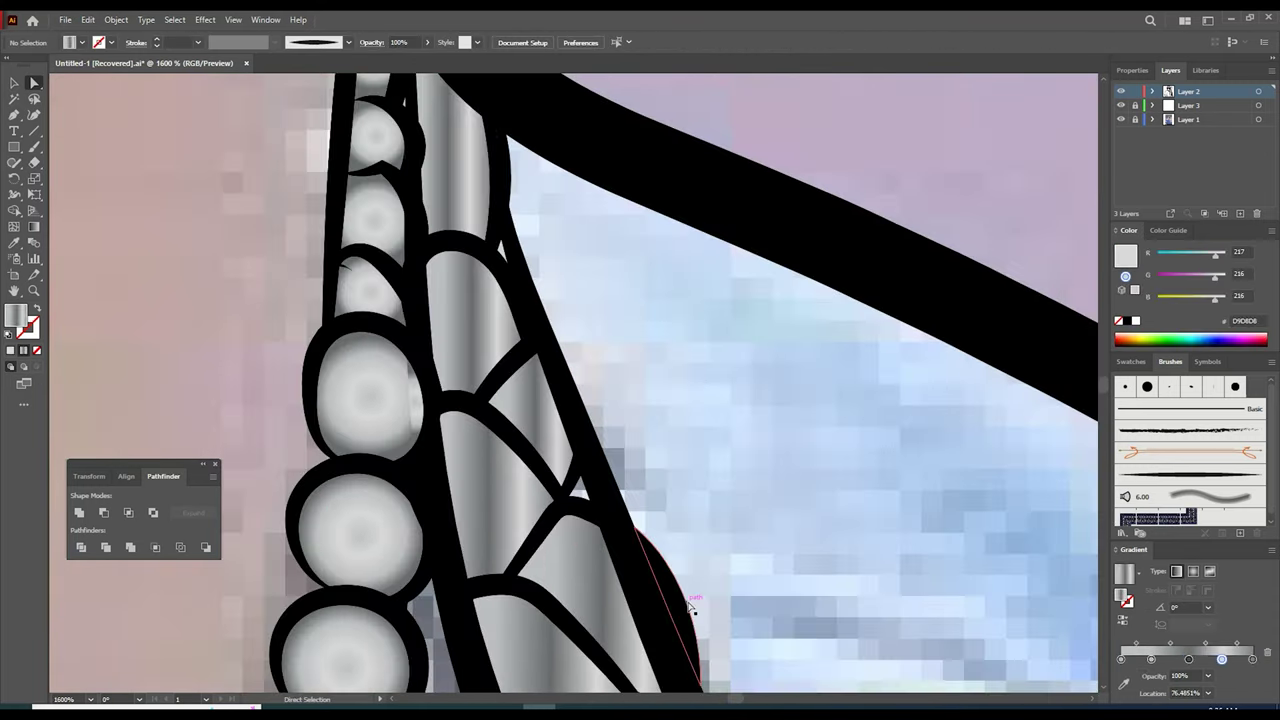
click(694, 606)
key(Delete)
- Clean up the link shapes along the lower part of the chain's edge lines using the Shape Builder on all artwork
scroll(928, 365, down, 10)
click(1103, 688)
key(ctrl+a)
click(14, 211)
click(1103, 688)
key(a)
click(626, 281)
- Select all artwork and use the Shape Builder to clean up the upper chain's link and edge shapes beside the beads
key(ctrl+minus)
key(ctrl+minus)
key(ctrl+minus)
key(ctrl+minus)
key(ctrl+minus)
key(ctrl+a)
click(15, 212)
scroll(595, 480, up, 5)
scroll(360, 265, up, 4)
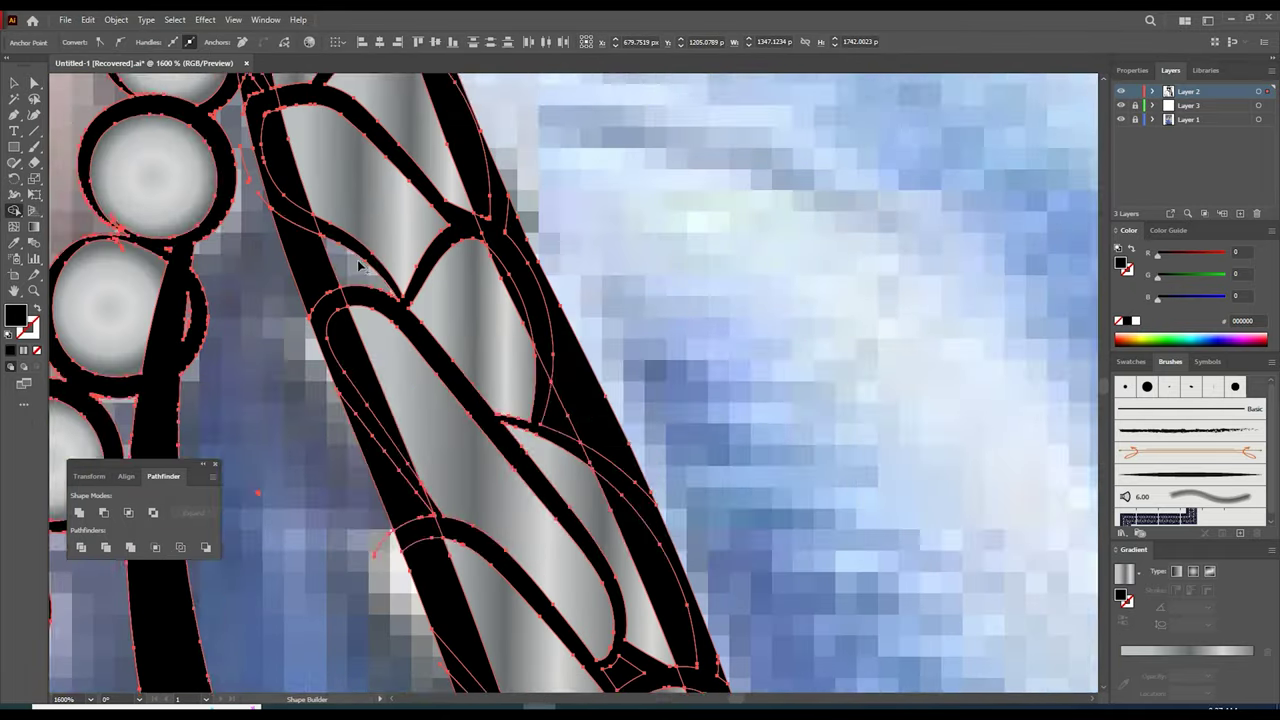
scroll(360, 267, up, 8)
key(a)
scroll(234, 157, up, 3)
click(874, 174)
- Make Layer 3 active and patch the narrow lower tip of the chest logo's red letter with a thin 0.25 pt red brush stroke
key(ctrl+minus)
key(ctrl+minus)
key(ctrl+minus)
key(ctrl+minus)
key(ctrl+minus)
key(ctrl+minus)
key(ctrl+minus)
click(1188, 105)
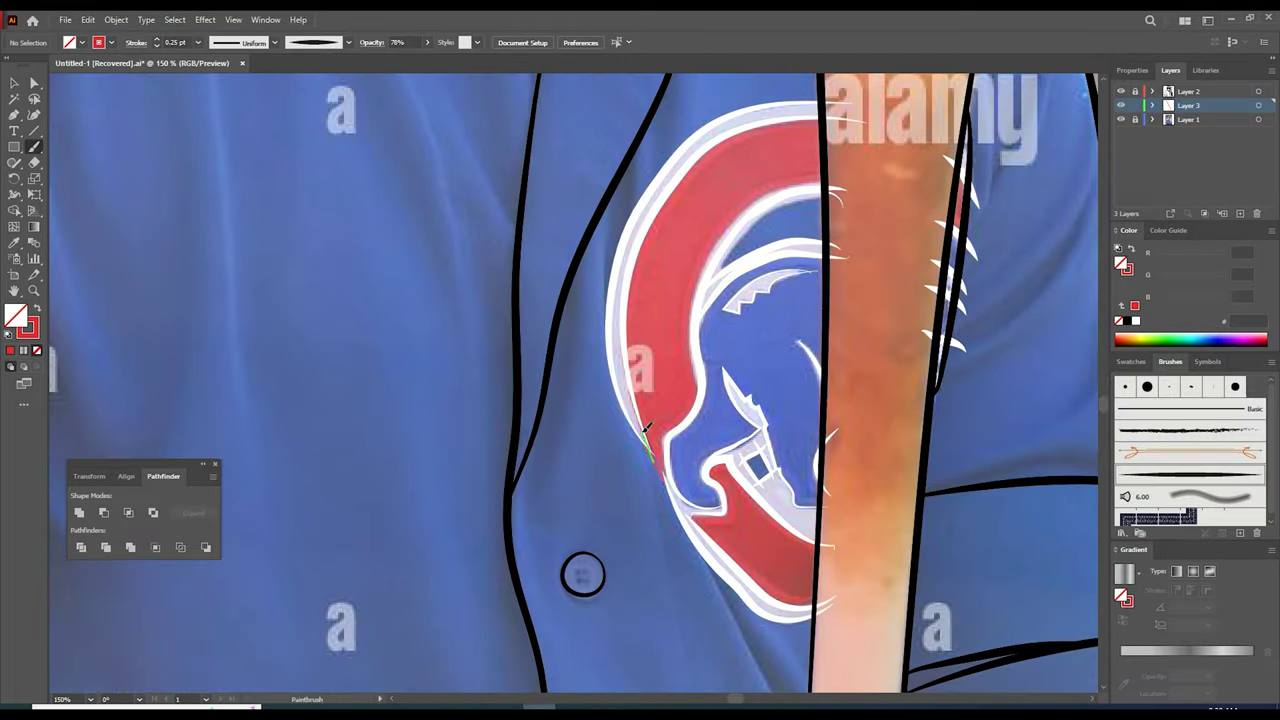
key(a)
scroll(586, 314, up, 4)
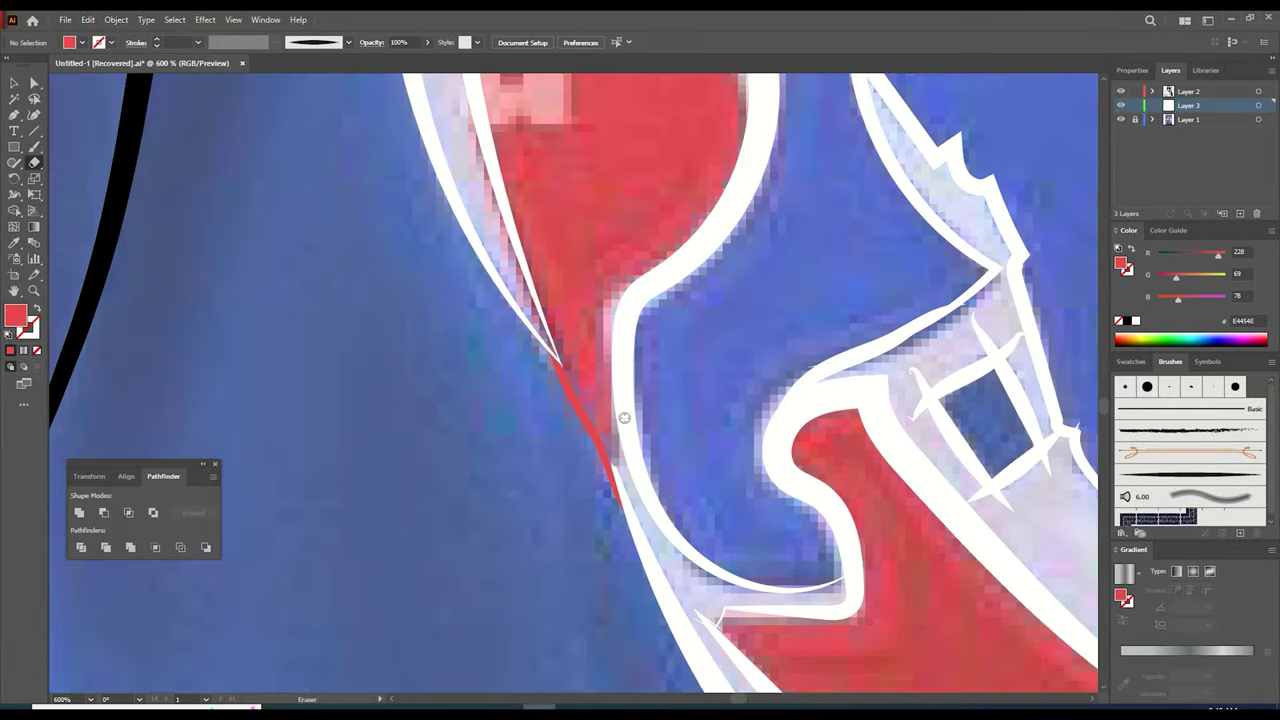
- Sample white from the chest logo's outline and use the Shape Builder on all artwork to fill the outline's gaps with it
scroll(624, 417, down, 3)
click(14, 243)
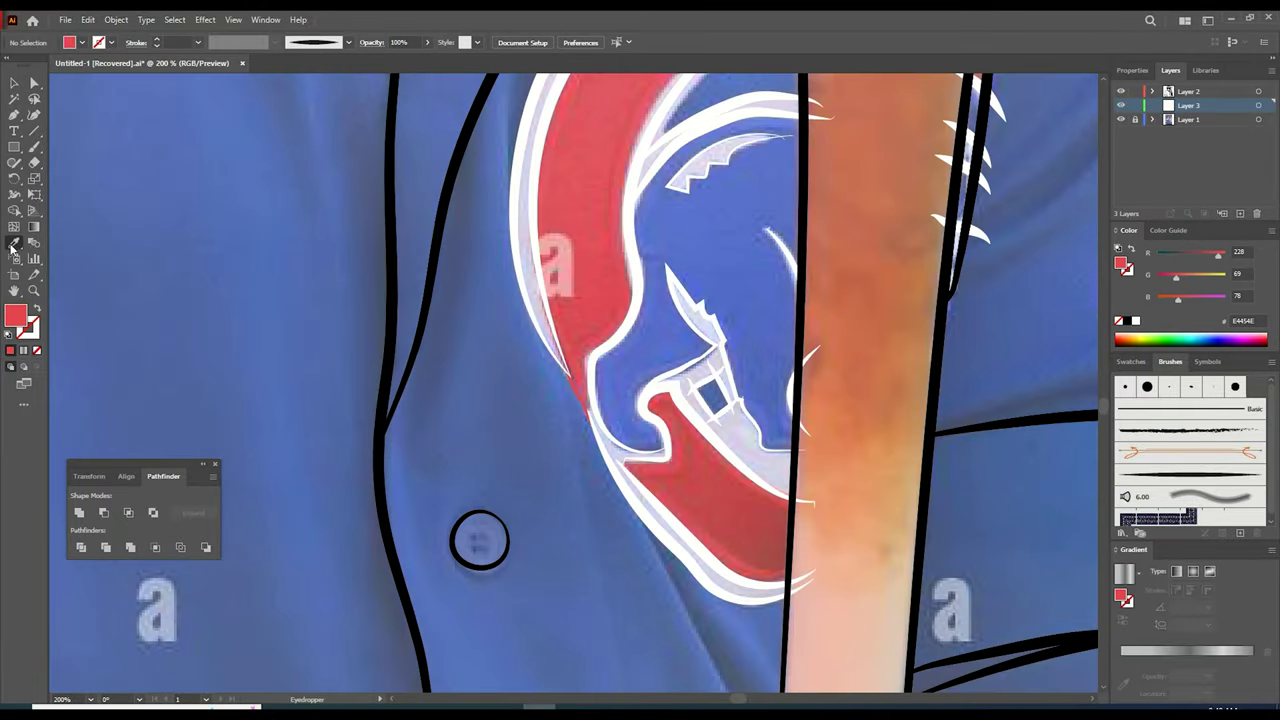
drag(594, 370, 594, 369)
key(a)
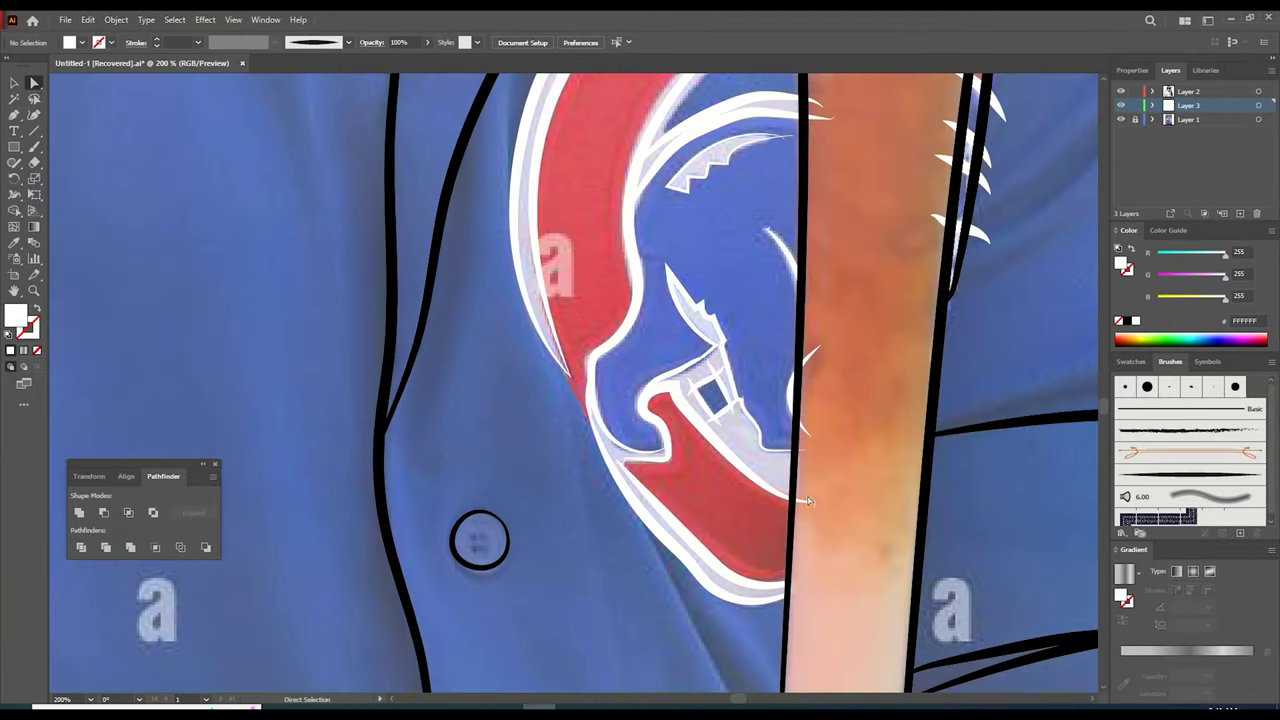
scroll(808, 500, up, 3)
scroll(674, 323, down, 4)
click(1104, 80)
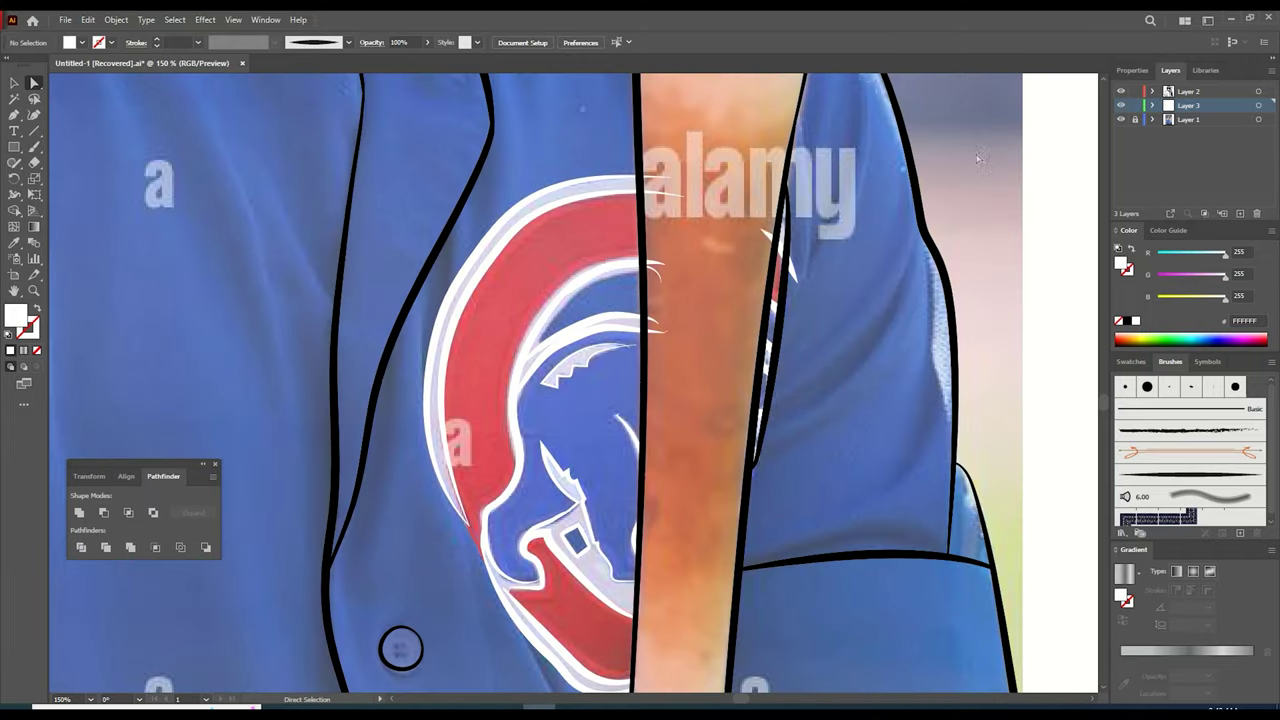
key(ctrl+minus)
key(ctrl+minus)
key(ctrl+minus)
key(ctrl+equal)
key(ctrl+equal)
key(ctrl+equal)
click(14, 211)
key(ctrl+a)
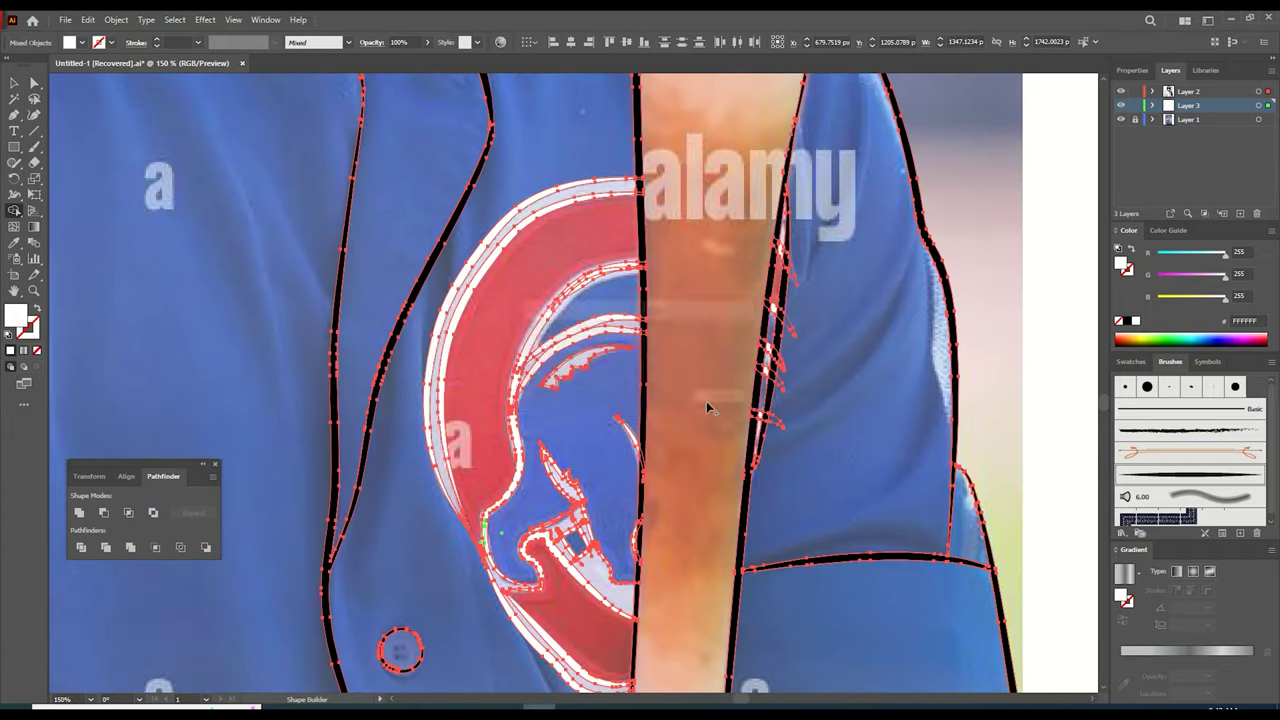
- Merge the selected artwork with the Pathfinder to join the chest logo's white pieces
key(ctrl+minus)
key(ctrl+minus)
key(ctrl+equal)
key(ctrl+equal)
key(ctrl+equal)
click(131, 548)
click(1104, 81)
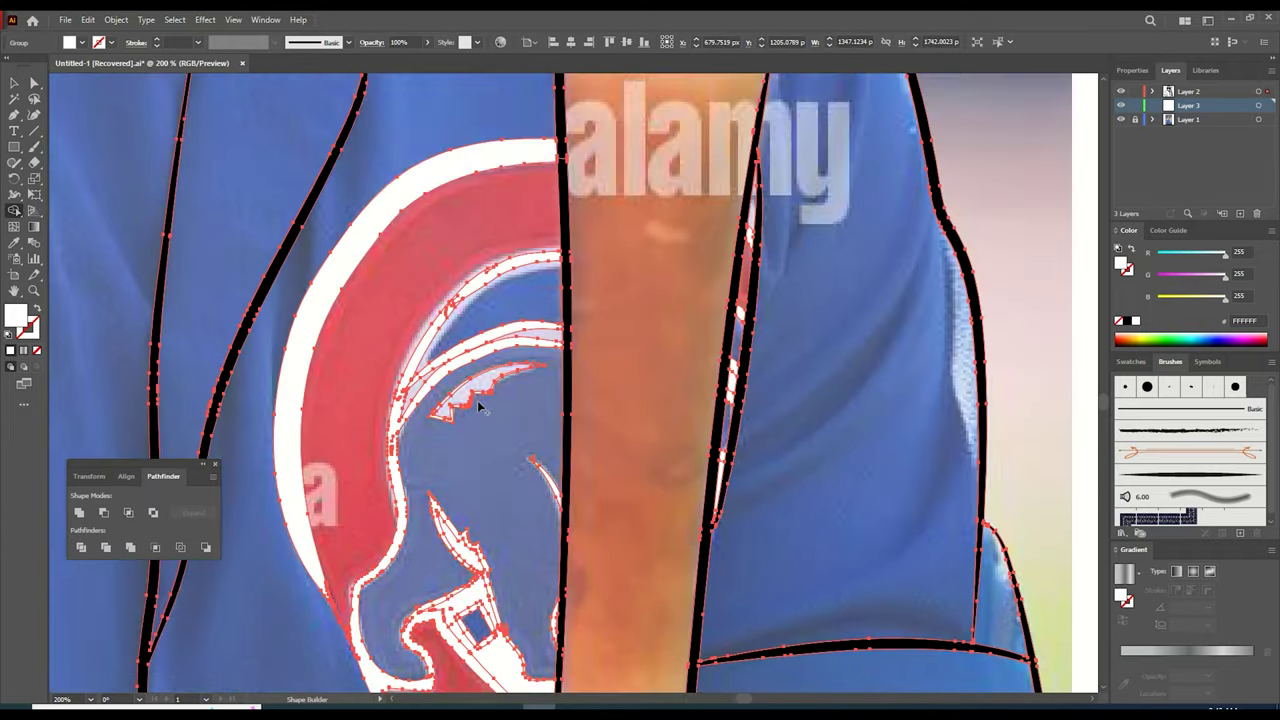
- Sample the red DB2A39 from the chest logo and fill its letter with the Shape Builder on all artwork
click(34, 83)
click(137, 129)
click(14, 243)
click(745, 306)
click(34, 84)
key(ctrl+minus)
key(ctrl+minus)
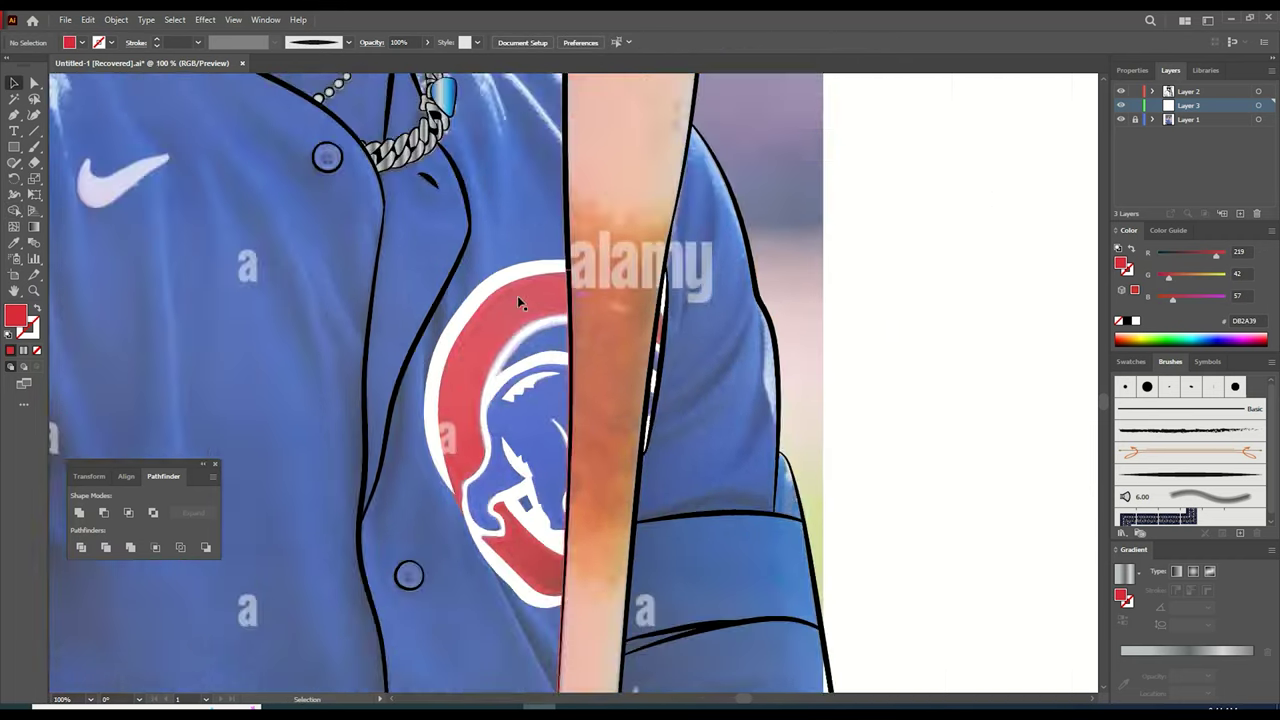
key(ctrl+equal)
key(ctrl+equal)
key(ctrl+equal)
key(ctrl+a)
click(14, 211)
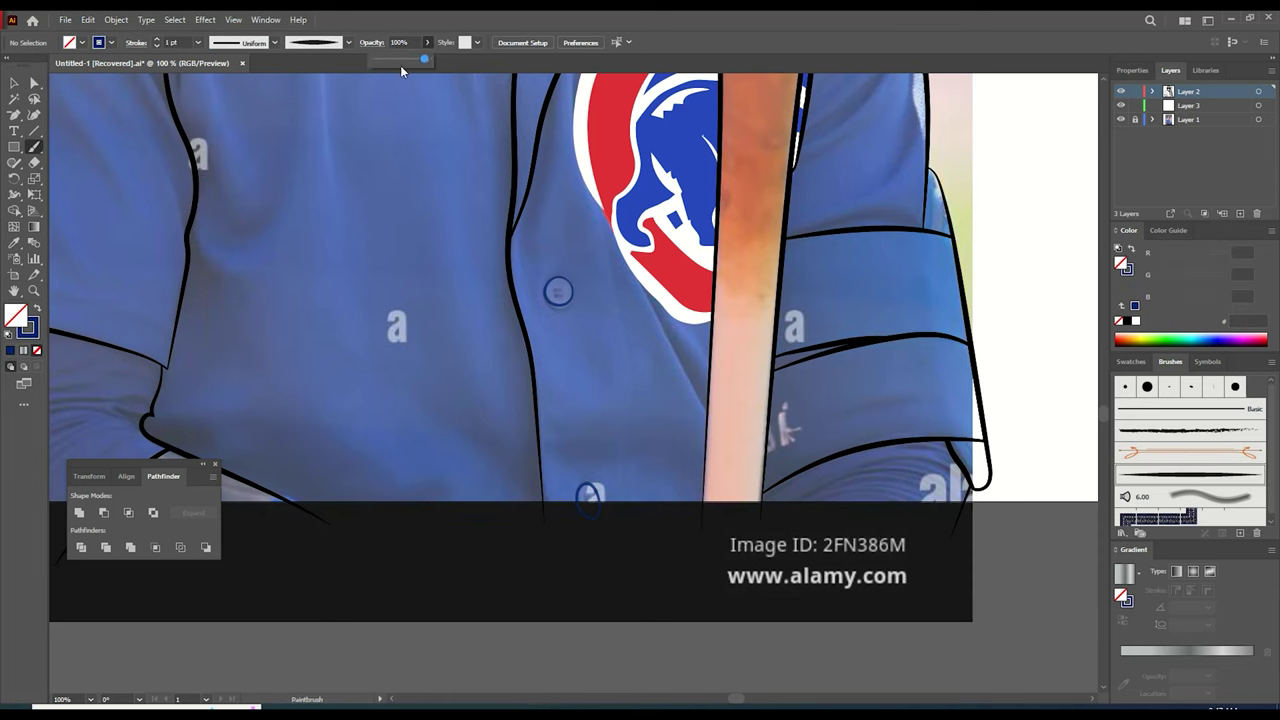
- Reduce the brush stroke weight to 0.25 pt and fill in the goatee with fine black hair strokes
click(198, 42)
click(209, 73)
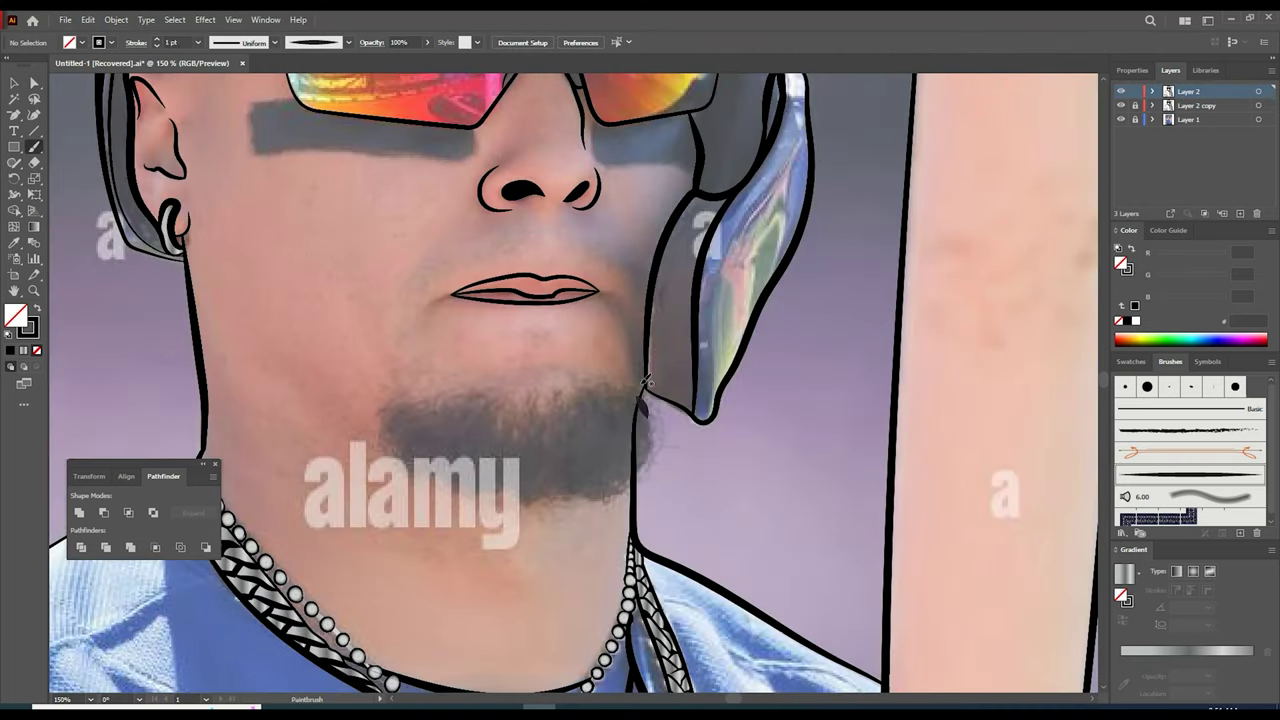
key(ctrl+z)
click(198, 43)
click(214, 57)
drag(636, 390, 649, 420)
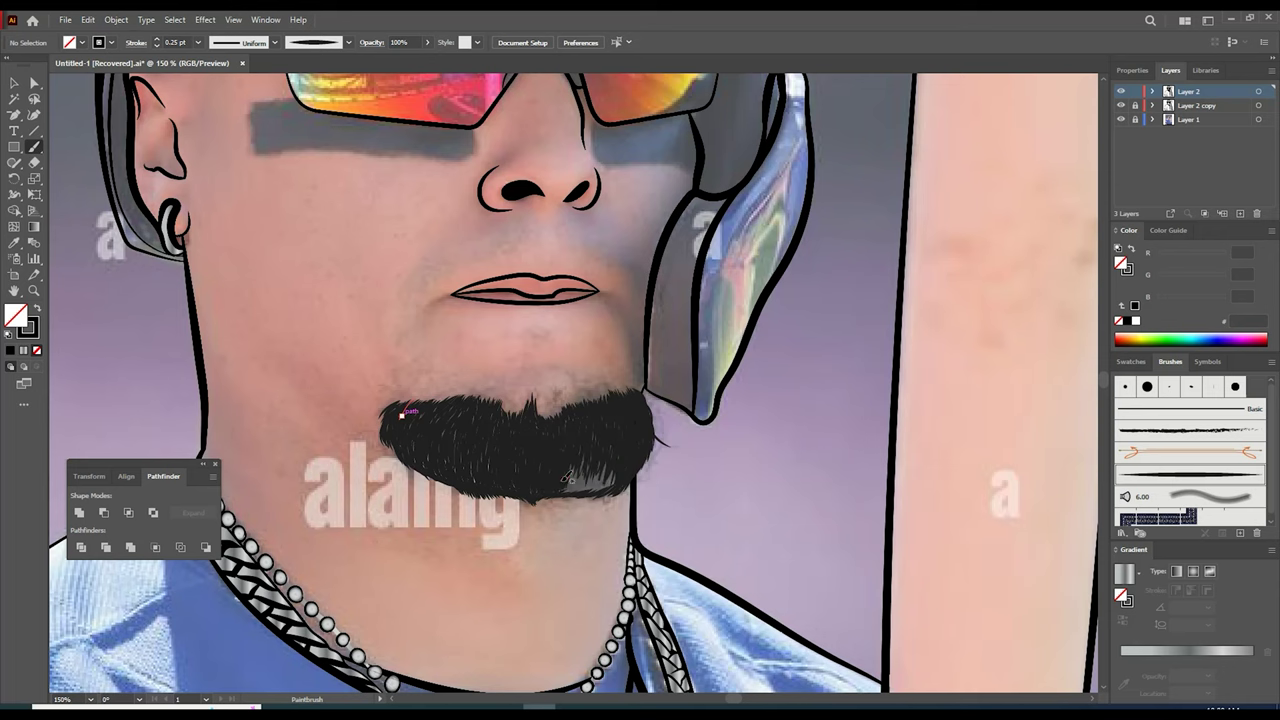
- Sample the skin tone C07971 from the photo as the fill colour
key(ctrl+minus)
key(ctrl+minus)
key(ctrl+minus)
key(ctrl+minus)
key(i)
click(540, 350)
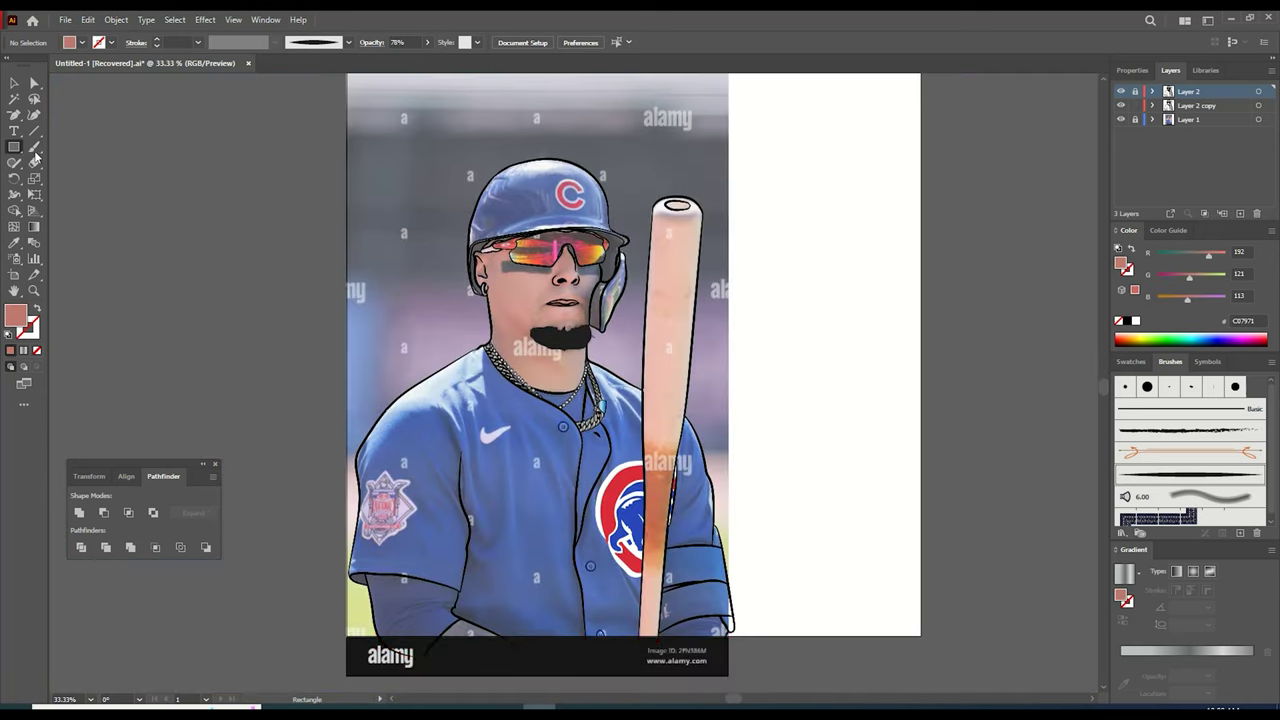
- Unlock Layer 2, expand its brush artwork and select the goatee hairs
click(1135, 91)
click(1135, 105)
key(ctrl+a)
click(116, 20)
click(755, 438)
click(175, 19)
click(190, 33)
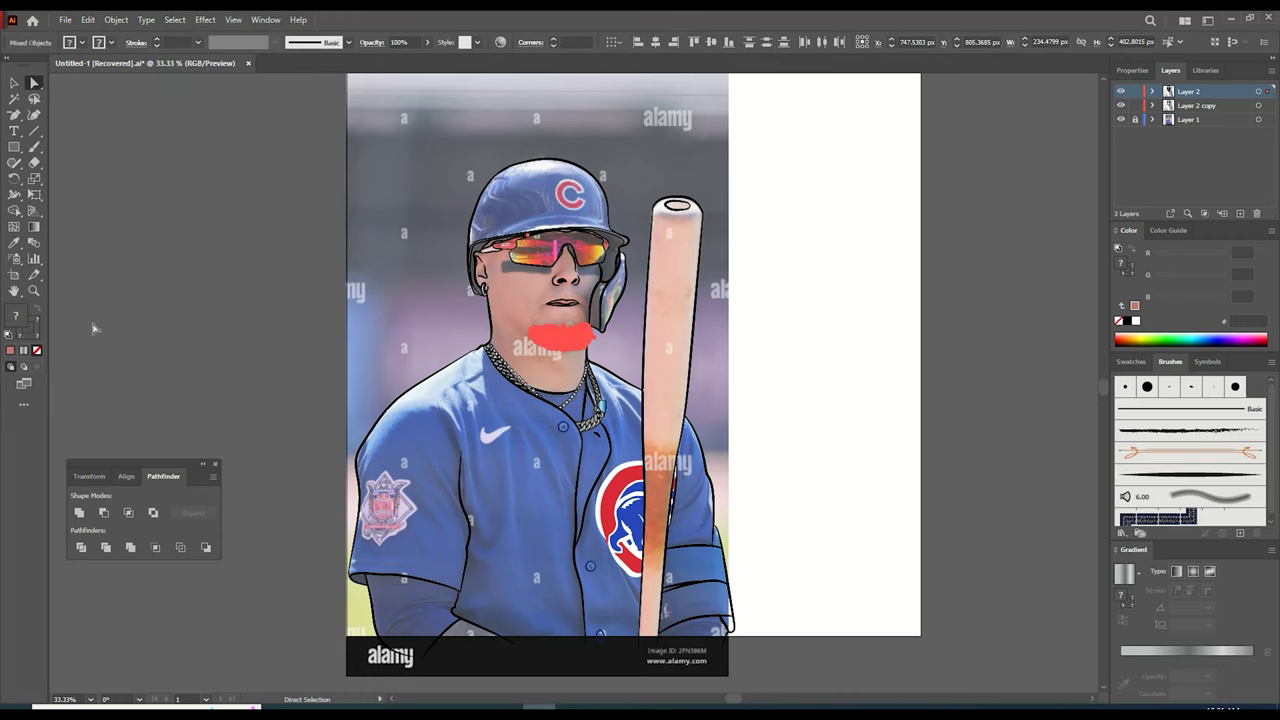
- Reset the fill and stroke colours and fill the selected goatee hairs with black
click(7, 336)
double_click(15, 316)
click(785, 368)
click(750, 326)
- Lock Layer 2 and draw a column of rectangle swatches on Layer 2 copy in skin, blue, light pink and orange-brown tones sampled from the photo
click(1135, 91)
click(1196, 105)
key(i)
mouse_move(820, 202)
mouse_down()
mouse_move(850, 231)
mouse_move(850, 269)
mouse_up()
key(v)
click(800, 330)
key(i)
click(668, 340)
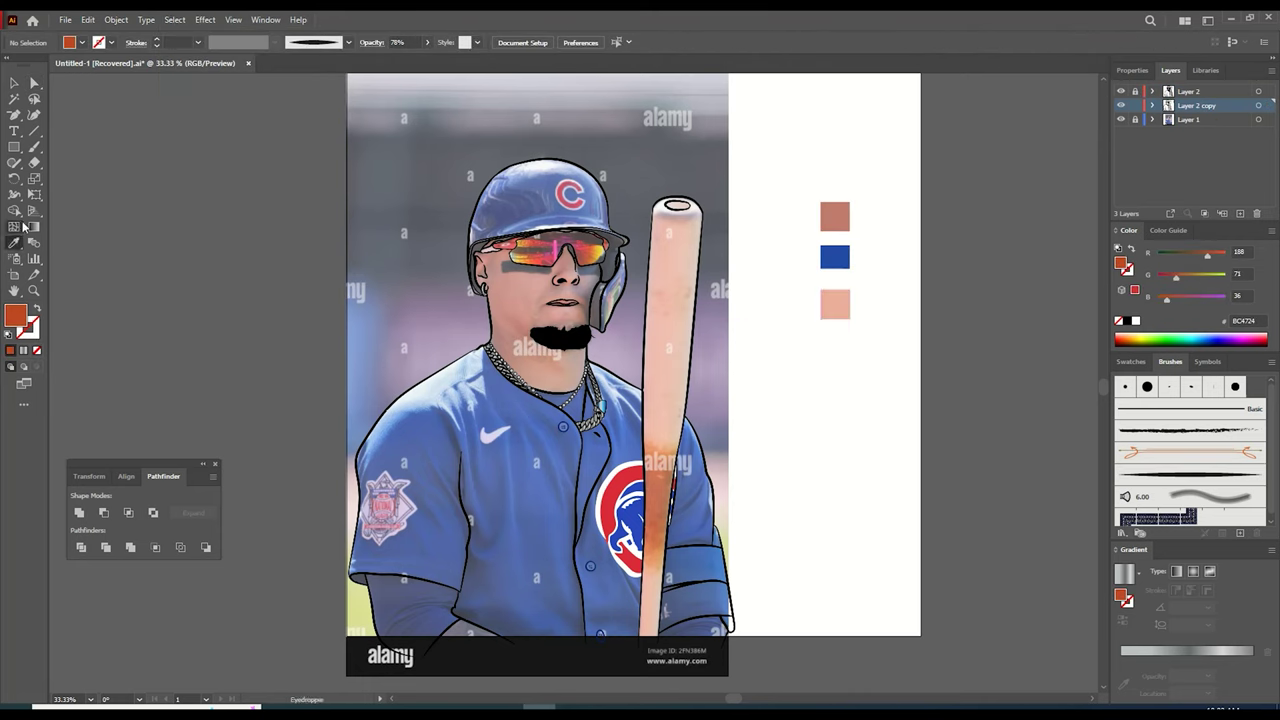
drag(850, 358, 850, 360)
- Draw a rectangle over the whole figure in the first swatch's skin tone and send it to the back
key(i)
click(847, 216)
drag(328, 112, 361, 515)
mouse_move(274, 115)
mouse_down()
mouse_move(349, 220)
mouse_move(765, 677)
mouse_up()
right_click(448, 290)
mouse_move(556, 538)
click(629, 574)
scroll(280, 337, down, 1)
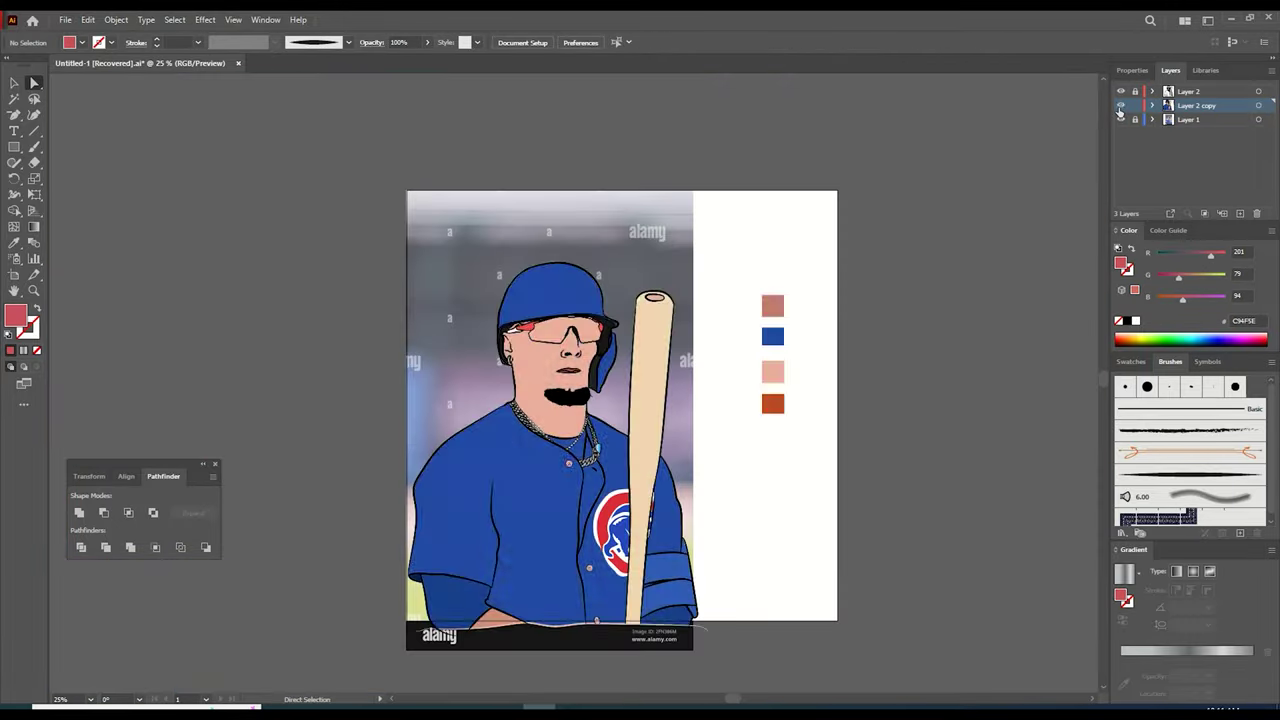
- Hide Layer 2 copy and add red and yellow rectangle swatches sampled from the sunglasses' lens
click(1120, 106)
click(1120, 106)
click(1120, 106)
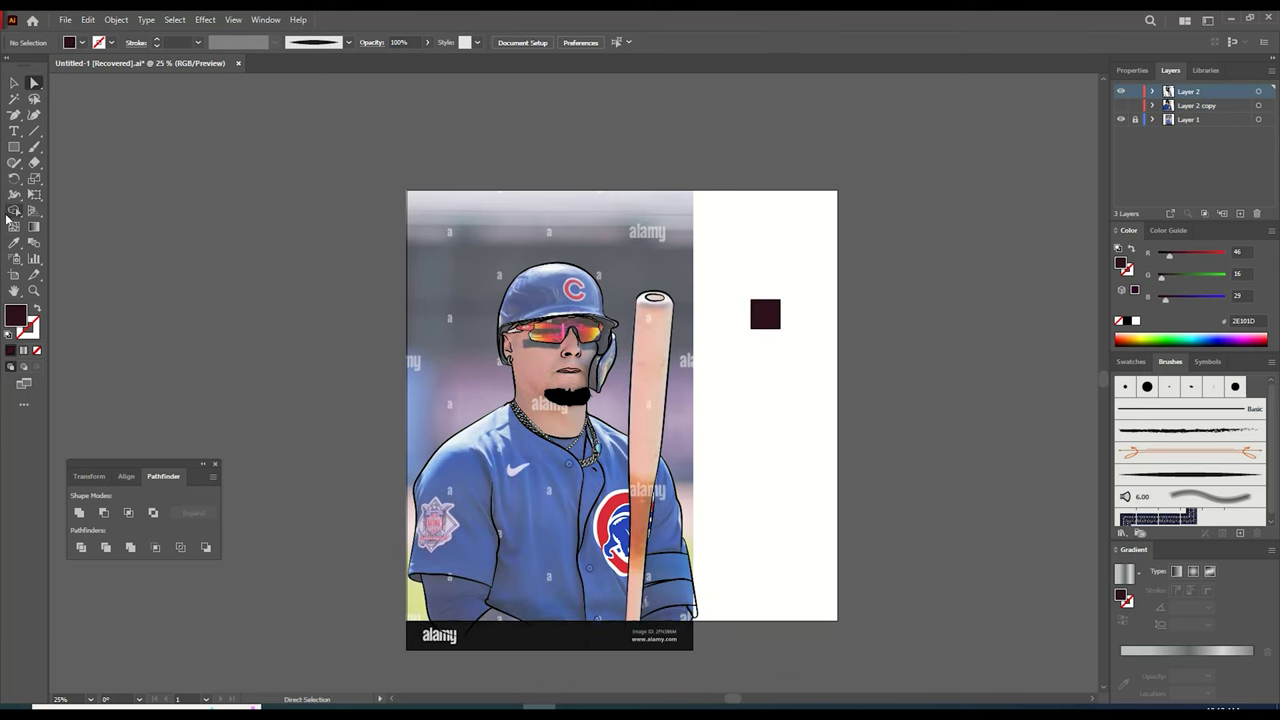
click(14, 243)
click(582, 331)
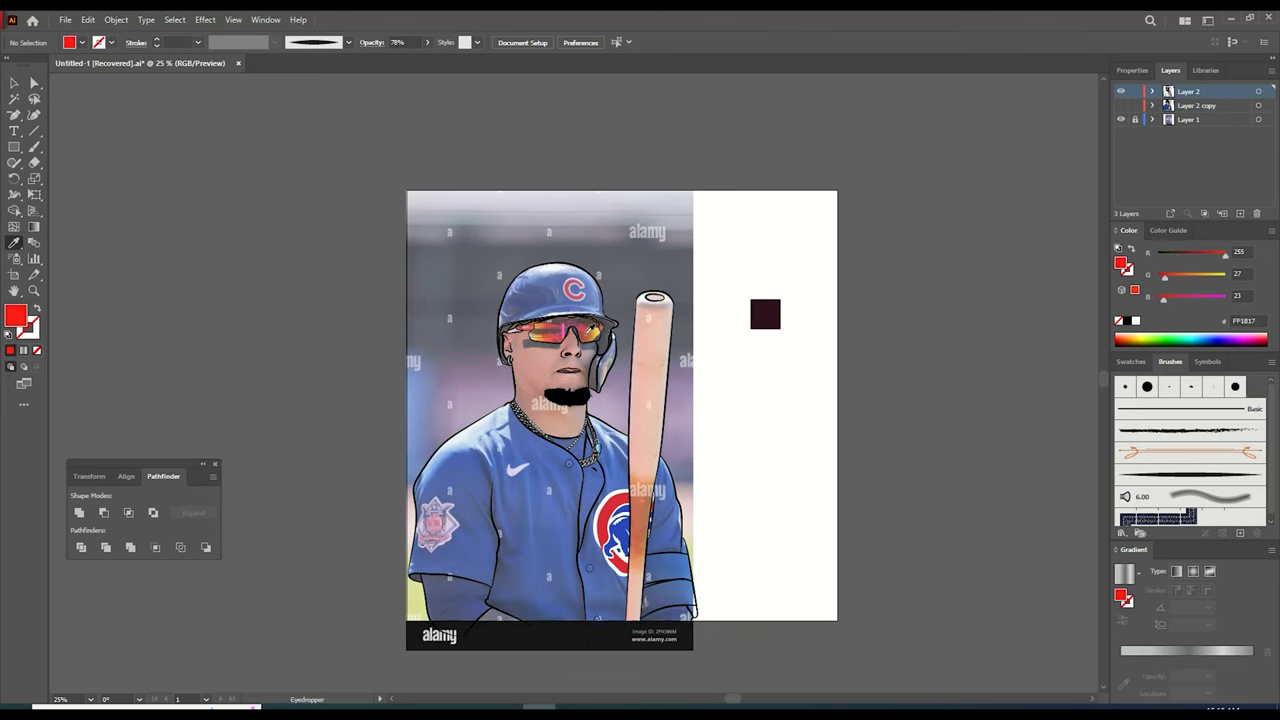
click(14, 147)
mouse_move(755, 338)
mouse_down()
mouse_move(788, 371)
mouse_move(792, 416)
mouse_up()
click(14, 243)
click(548, 336)
click(14, 147)
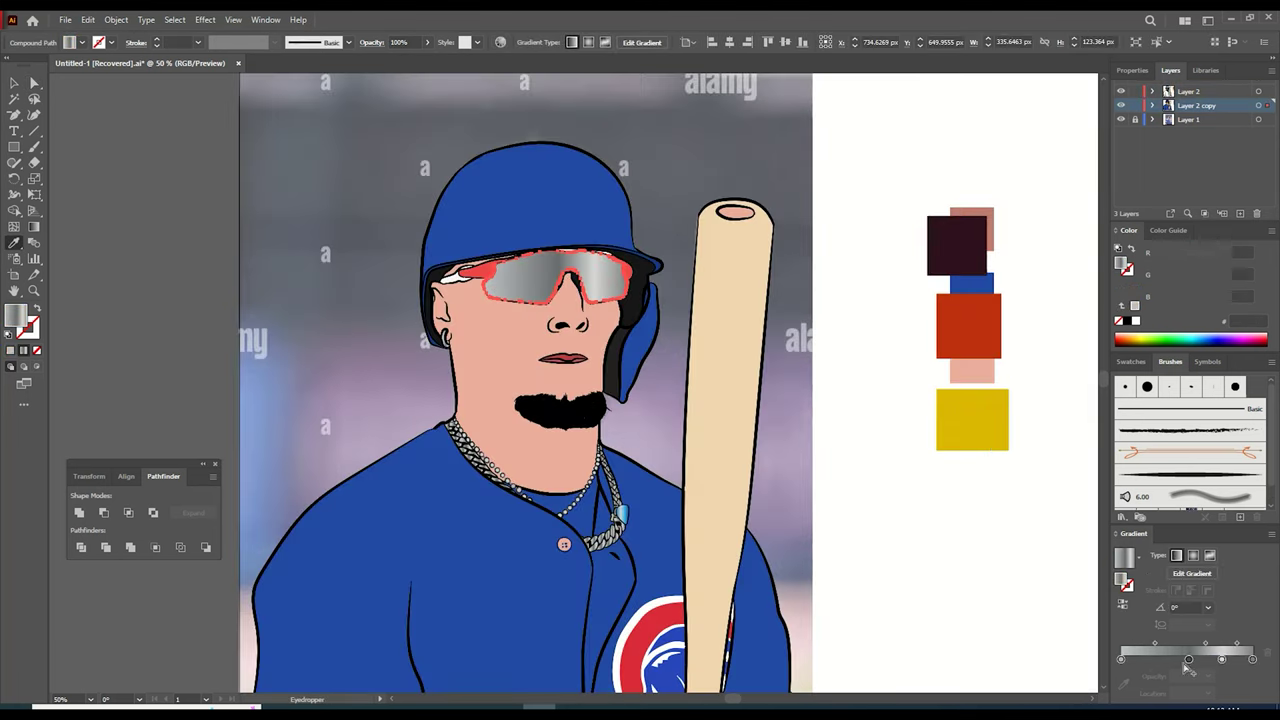
- Recolour the lens gradient with the dark maroon, red-orange and yellow swatches and run it vertically down the sunglasses
click(1123, 667)
click(975, 423)
key(Escape)
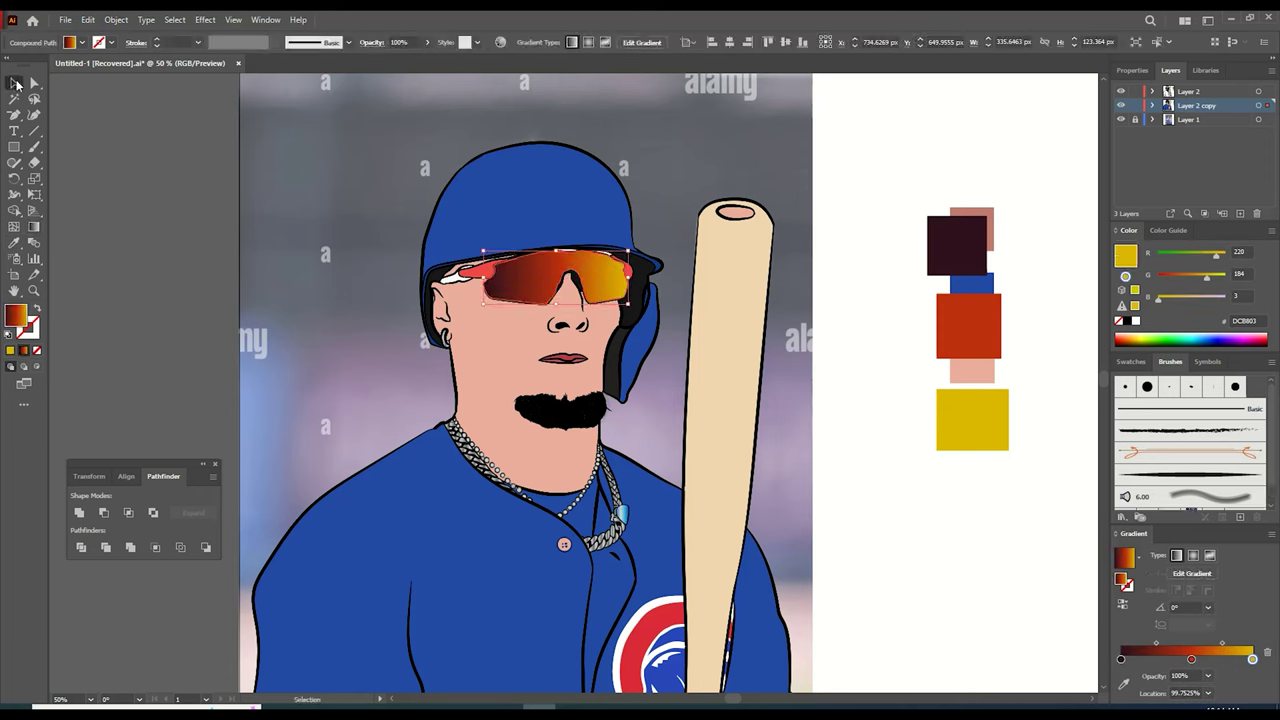
drag(562, 258, 563, 425)
drag(549, 170, 552, 325)
drag(548, 249, 550, 302)
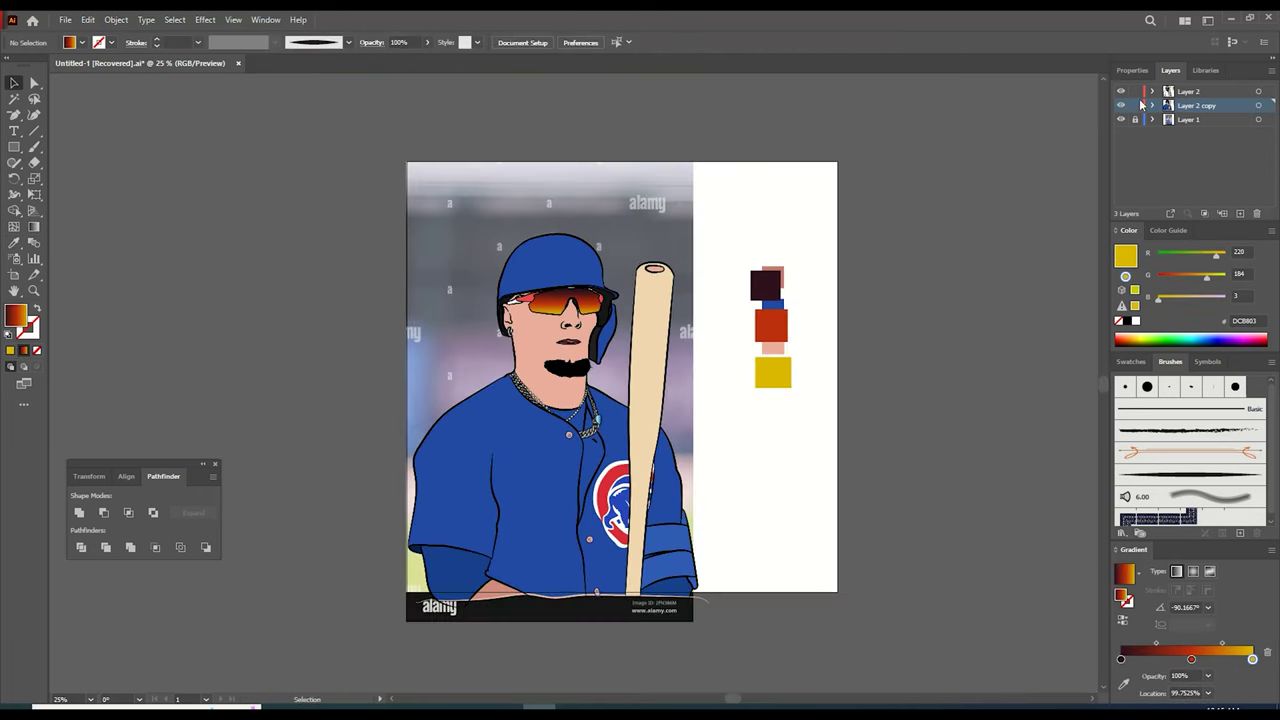
click(1121, 120)
click(1121, 120)
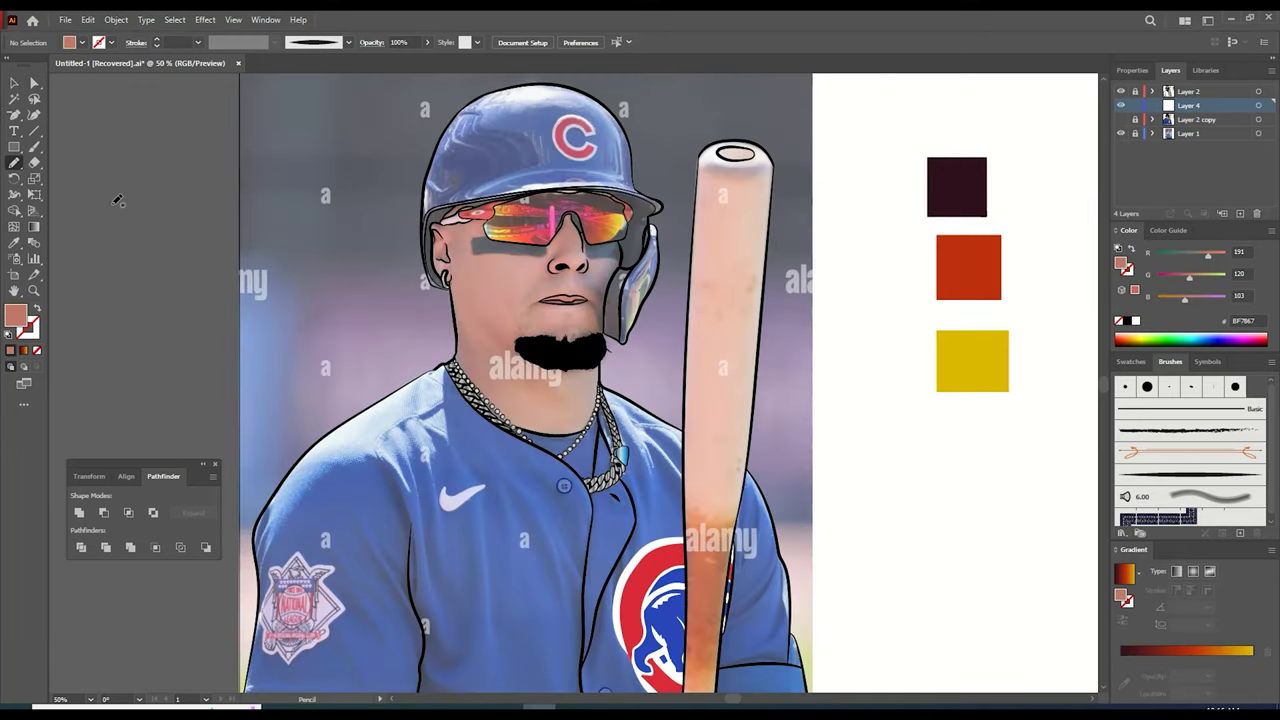
- Set the fill to the shadow tone CC8679 and create a new layer above Layer 2 copy
key(ctrl+equal)
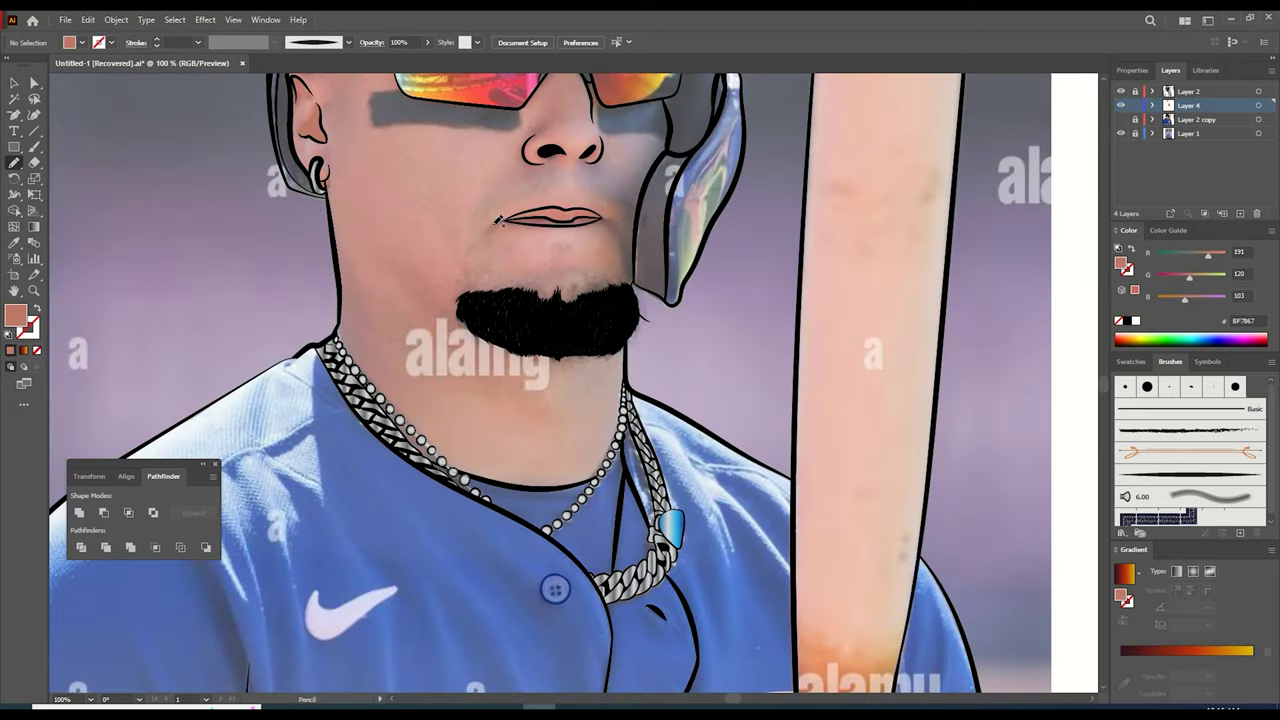
drag(1109, 385, 1109, 387)
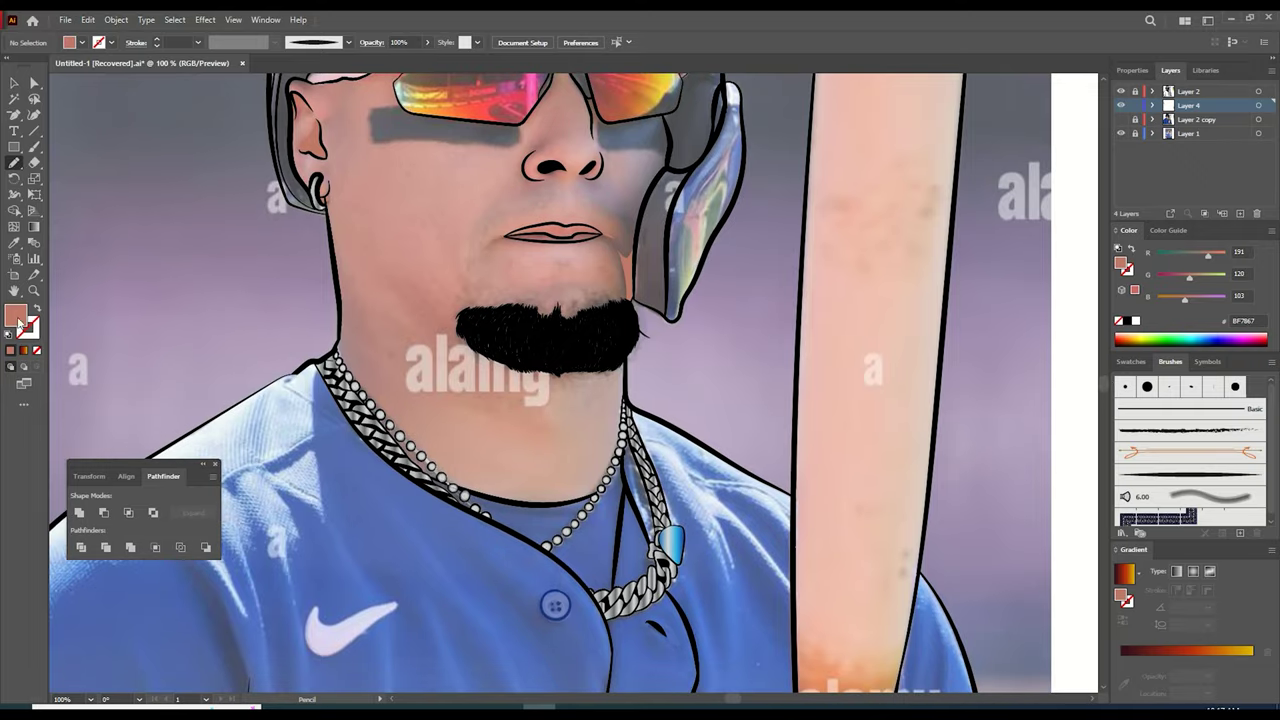
double_click(16, 316)
click(528, 406)
click(790, 365)
click(1196, 119)
click(1240, 213)
- Draw pencil shadow shapes along the cheek beside the ear flap, on the neck, under the helmet brim and on the nose
drag(642, 179, 626, 308)
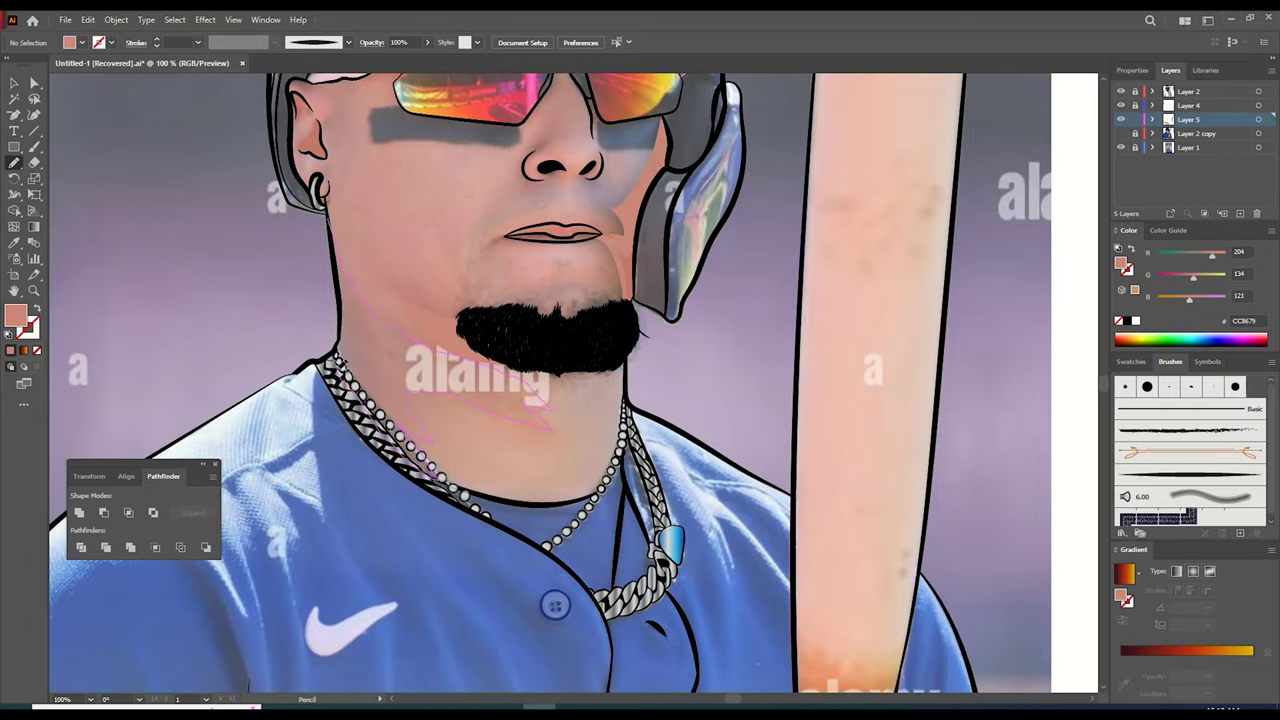
drag(341, 362, 330, 222)
drag(1107, 388, 1107, 381)
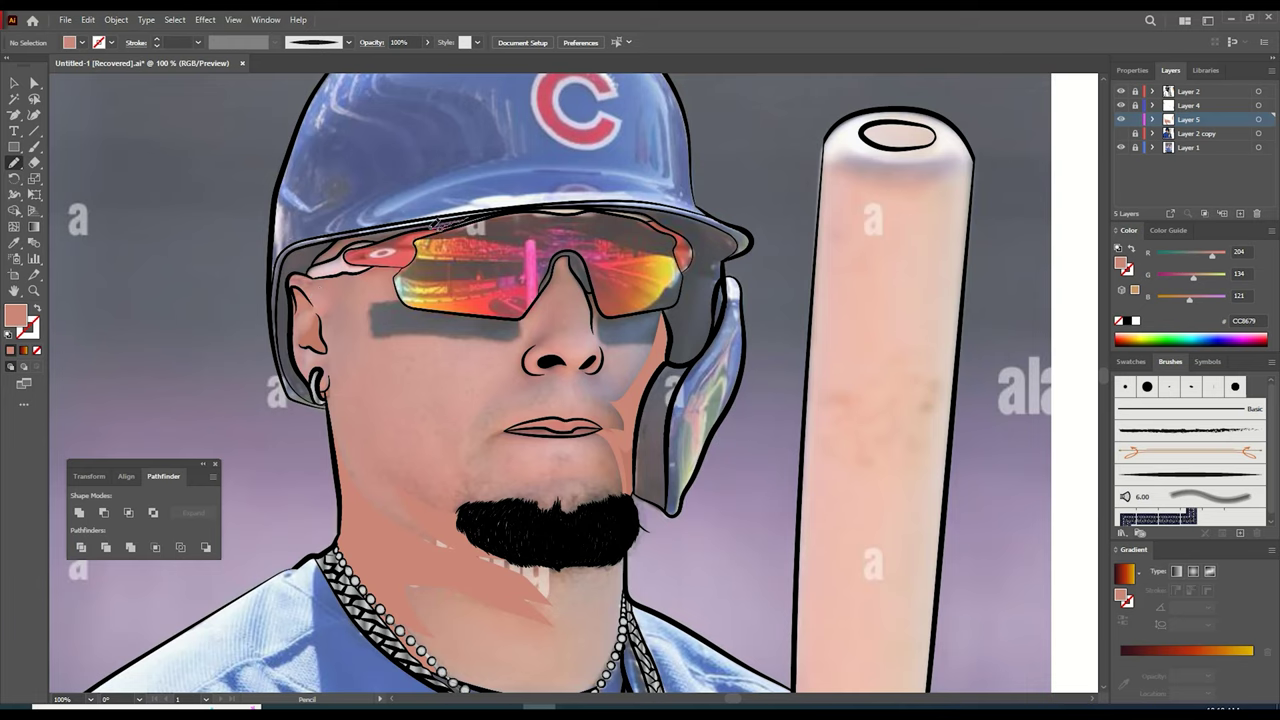
drag(364, 237, 327, 248)
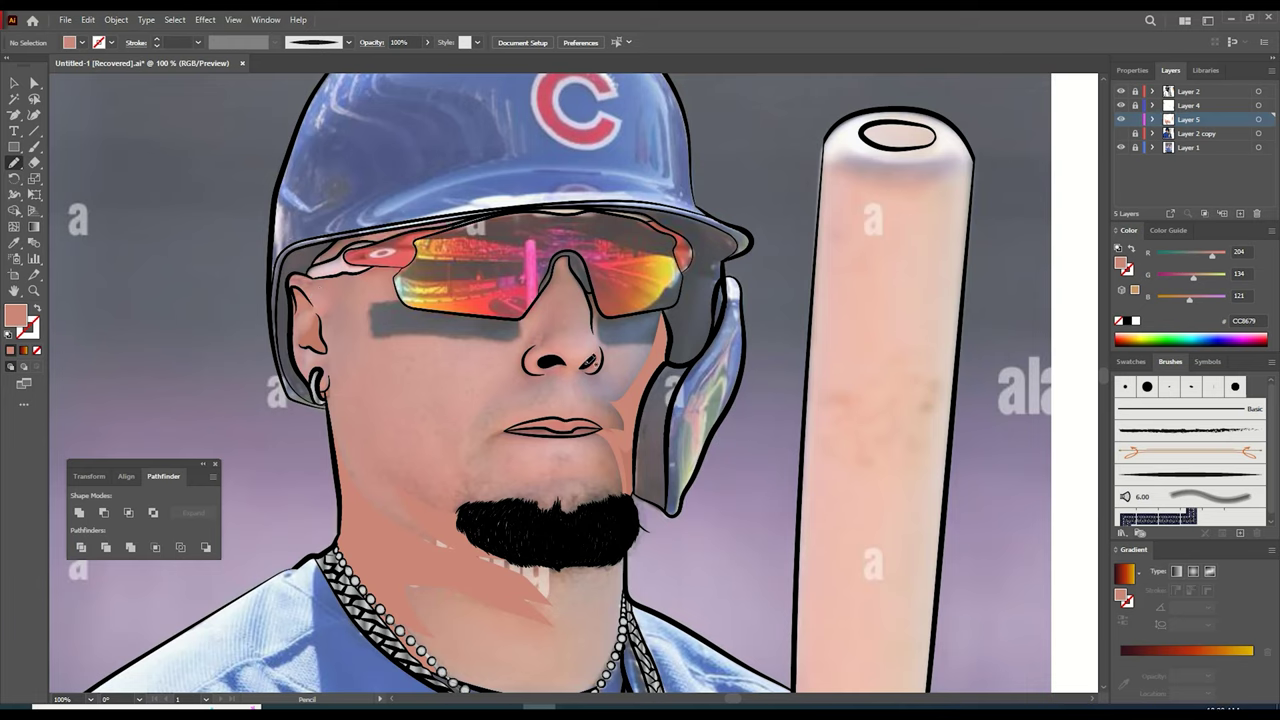
drag(597, 290, 573, 255)
- Unlock Layer 2, hide Layer 5 and cover both eye-black patches with pencil shapes in the sampled dark tone 33323D
drag(1104, 376, 1104, 374)
click(1135, 92)
click(1189, 92)
key(i)
click(423, 371)
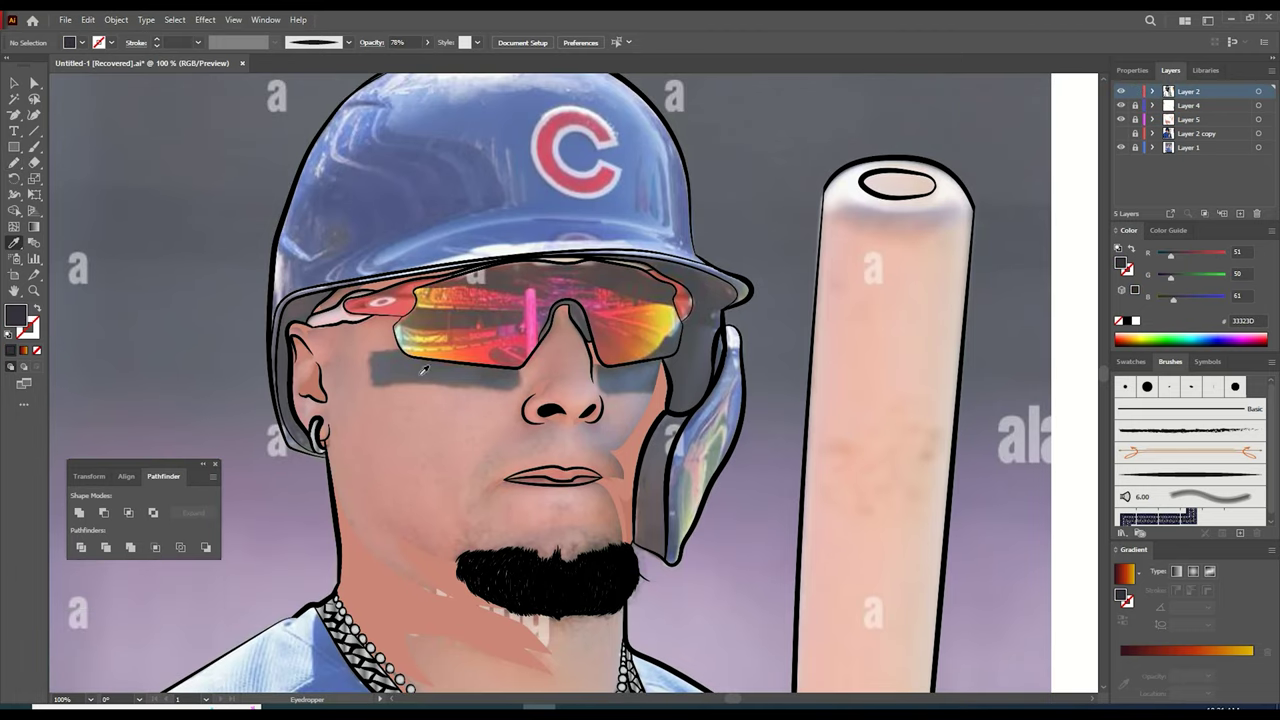
key(n)
click(1121, 119)
drag(628, 362, 625, 363)
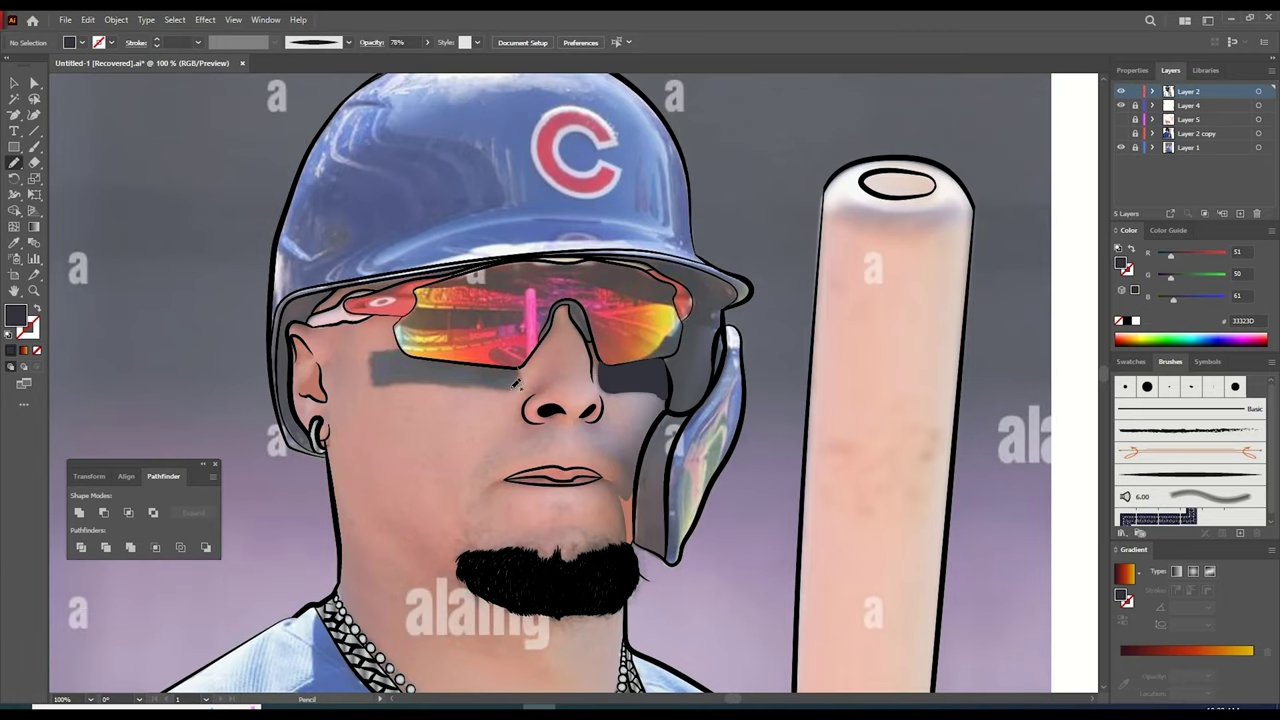
drag(443, 356, 437, 355)
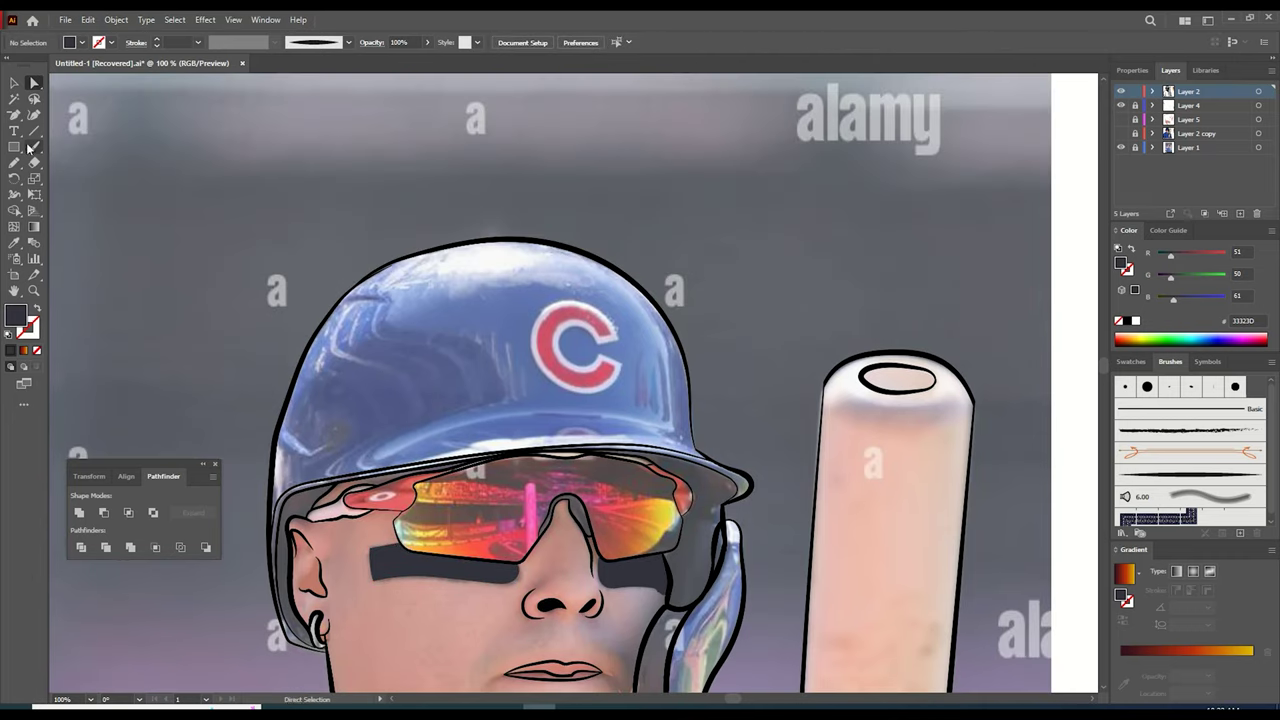
- Outline the letter C on the helmet with white 1 pt brush strokes, including its two open ends
scroll(590, 450, up, 4)
key(b)
drag(590, 342, 632, 330)
drag(595, 354, 632, 371)
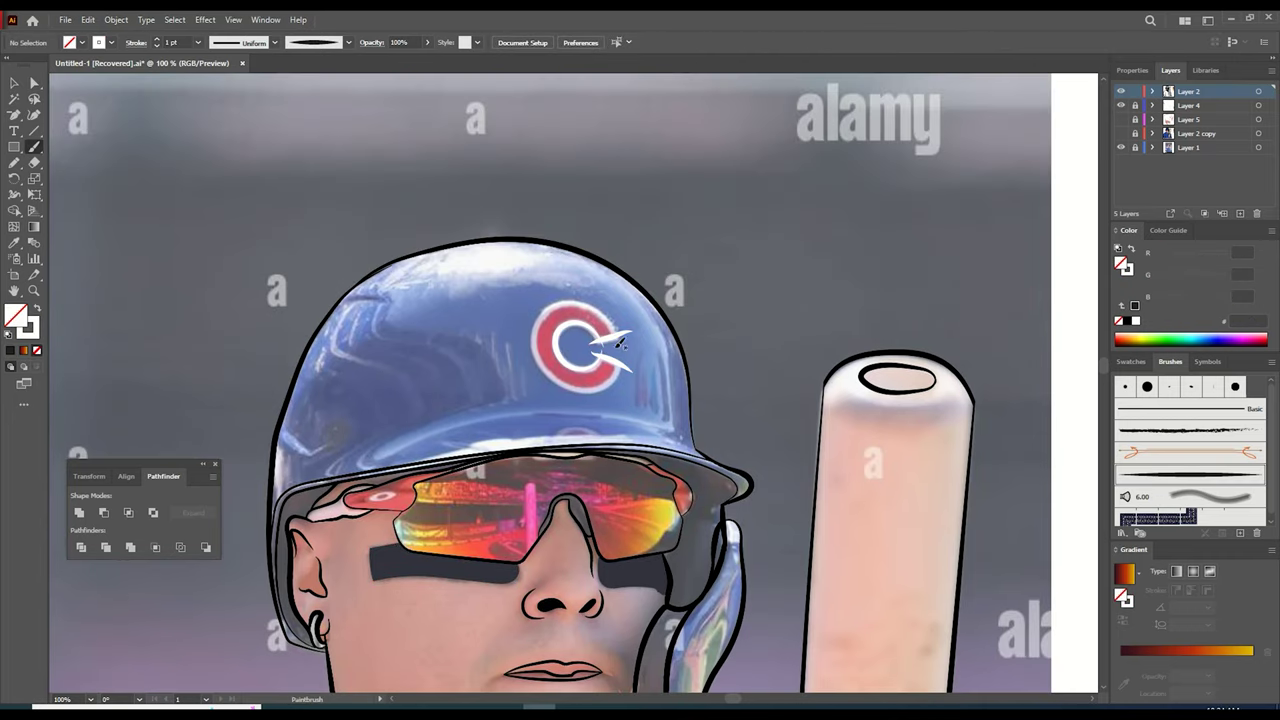
drag(540, 327, 624, 354)
- Trim all artwork with the Pathfinder and delete the excess outline pieces at the helmet letter's opening
key(ctrl+a)
click(106, 548)
key(a)
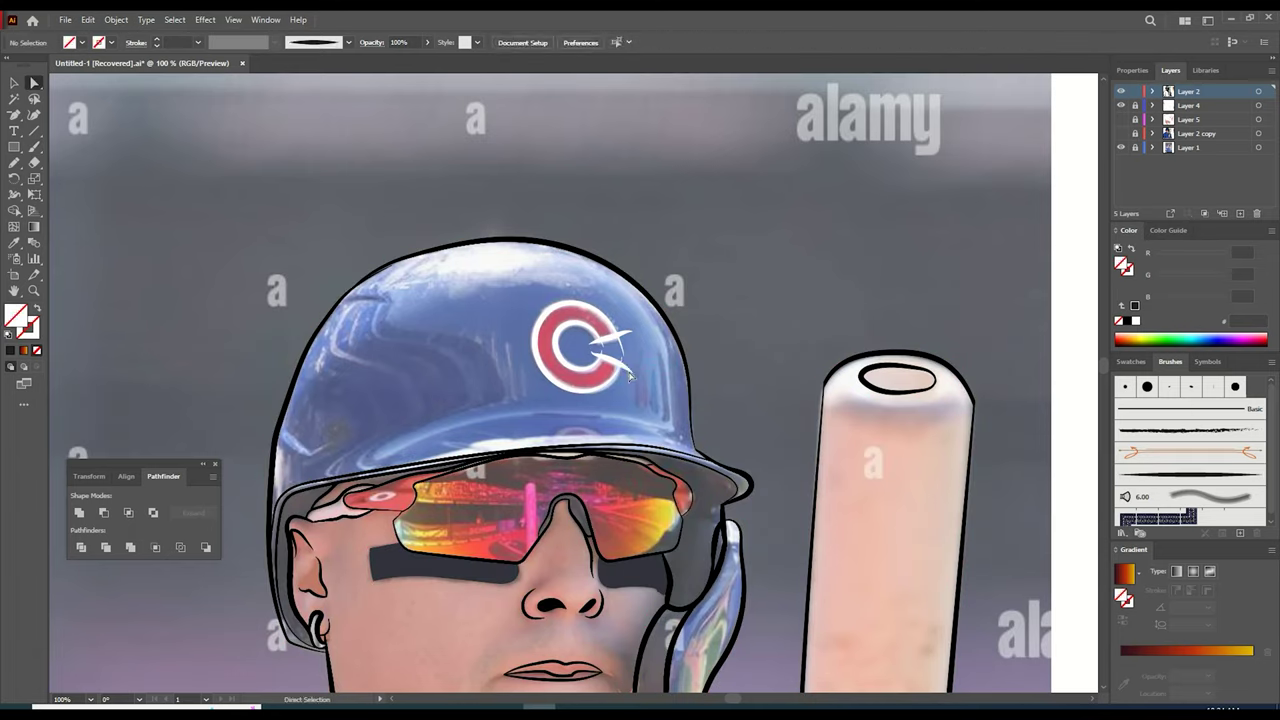
scroll(644, 364, up, 4)
click(575, 373)
key(Delete)
click(456, 321)
- Select all Layer 2 artwork, including the helmet's letter C, and merge it with the Pathfinder
scroll(452, 289, down, 5)
key(ctrl+a)
click(130, 547)
scroll(820, 414, down, 2)
- Lock Layer 2, show Layer 5 and shade the darker lower part of the bat with a pencil shape in D6AD7C
click(1135, 91)
click(1121, 133)
click(1121, 119)
scroll(1100, 400, down, 4)
scroll(848, 245, down, 2)
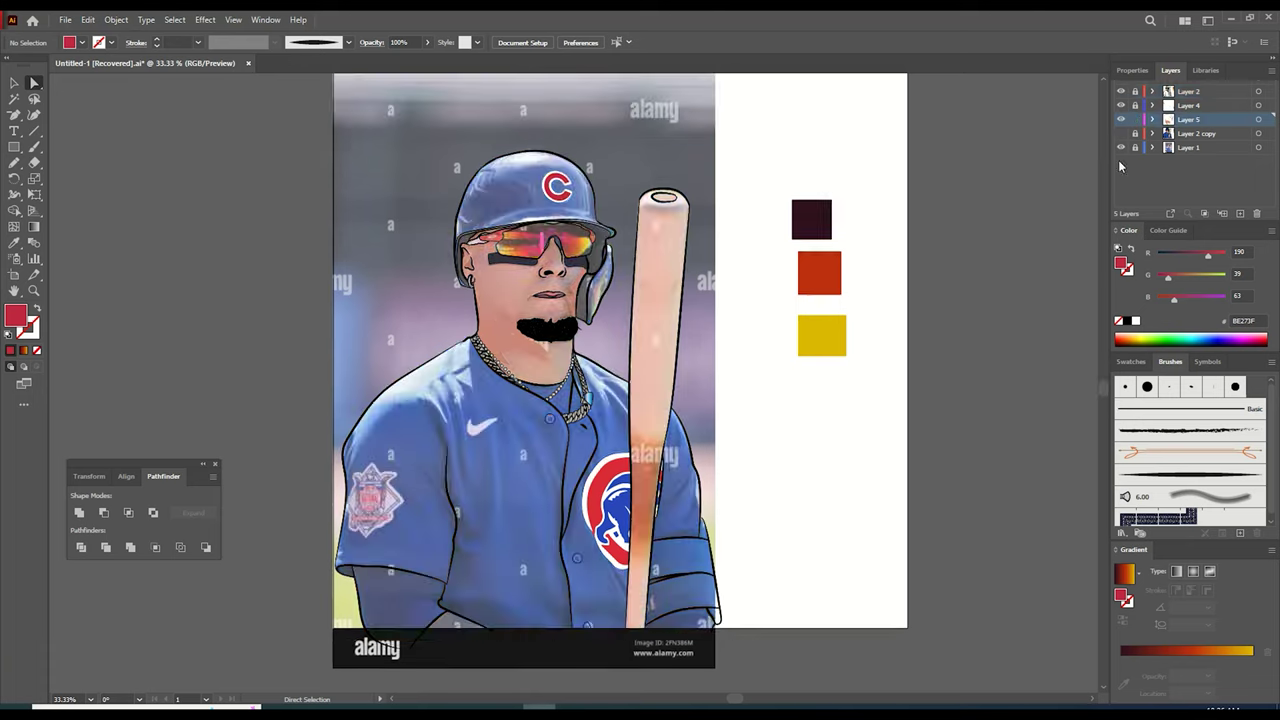
double_click(15, 316)
click(771, 388)
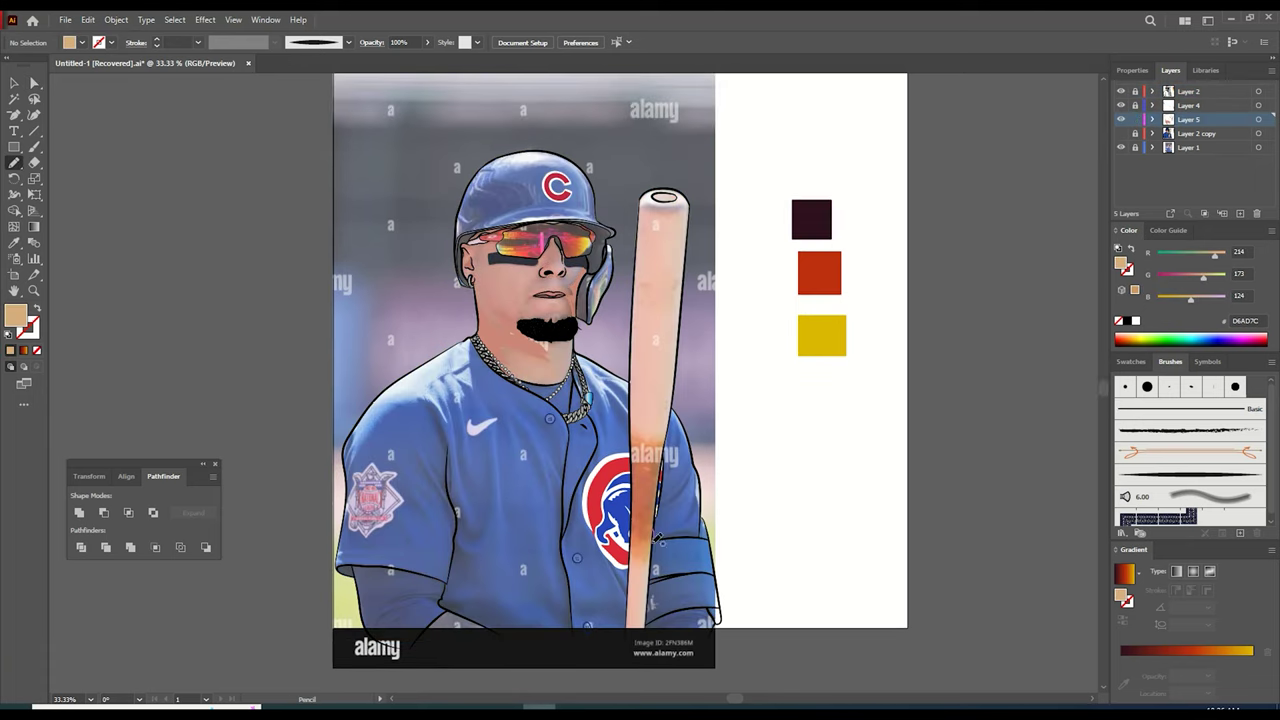
drag(662, 478, 662, 495)
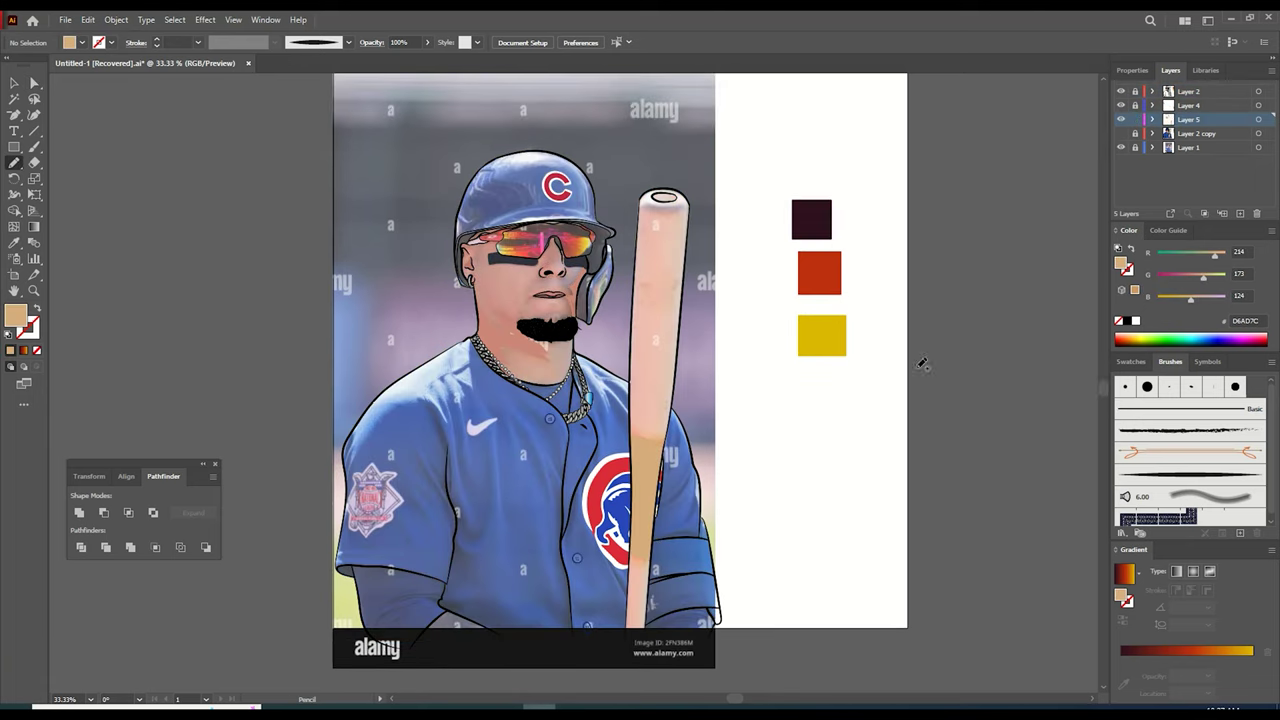
- Unlock Layer 4, show and unlock Layer 2 copy, and fill the jersey button beside the necklace with dark blue 0A2E77
click(1135, 105)
click(1188, 105)
click(1121, 133)
click(1135, 133)
scroll(550, 418, up, 5)
click(457, 429)
click(36, 84)
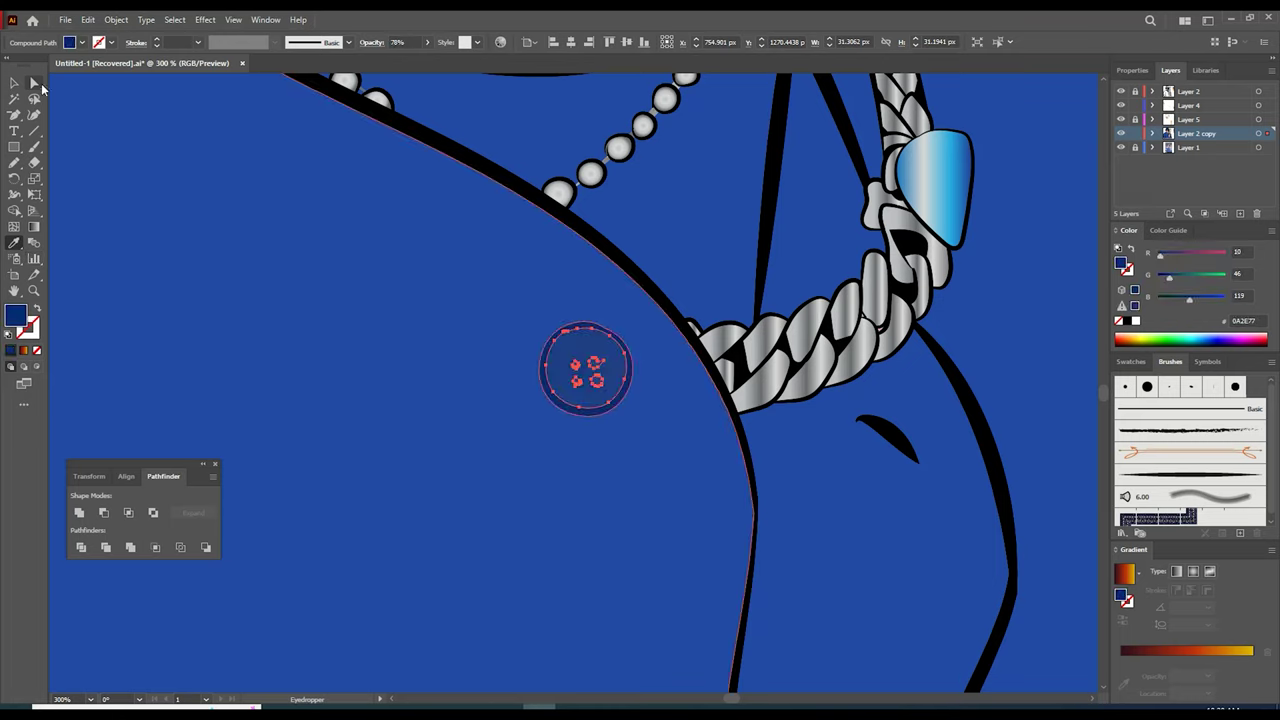
click(917, 463)
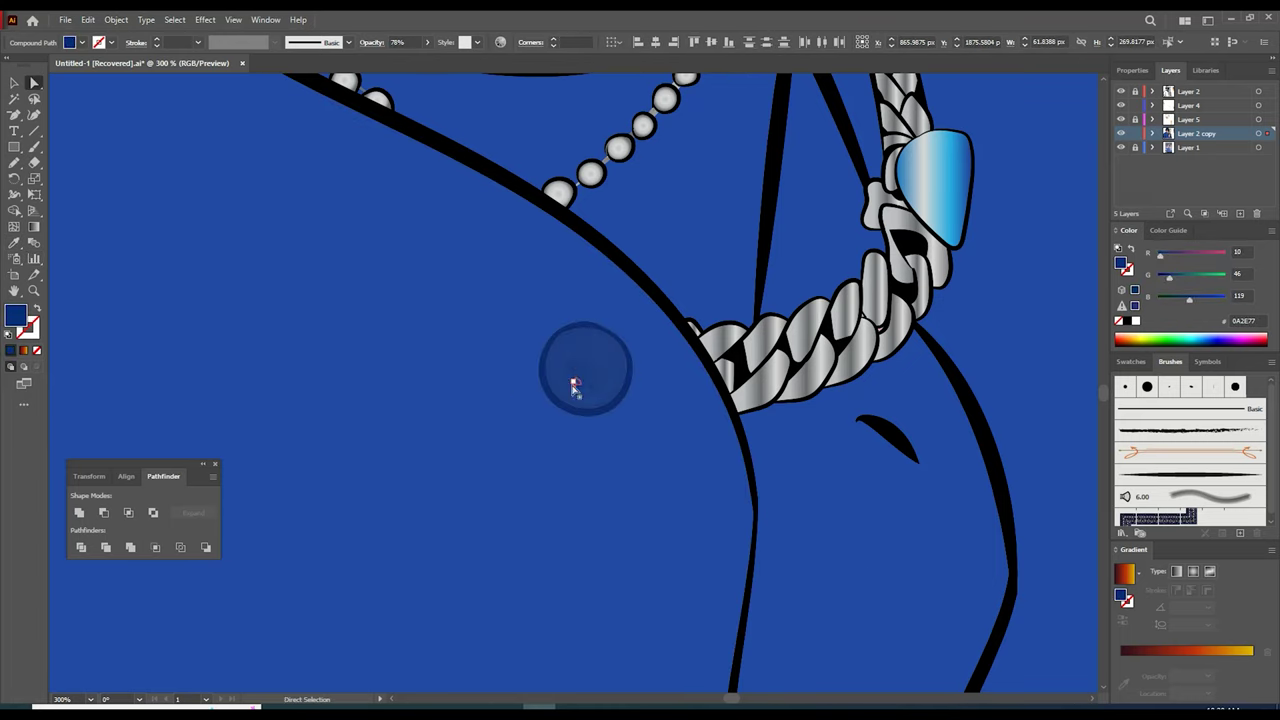
key(v)
scroll(571, 371, down, 5)
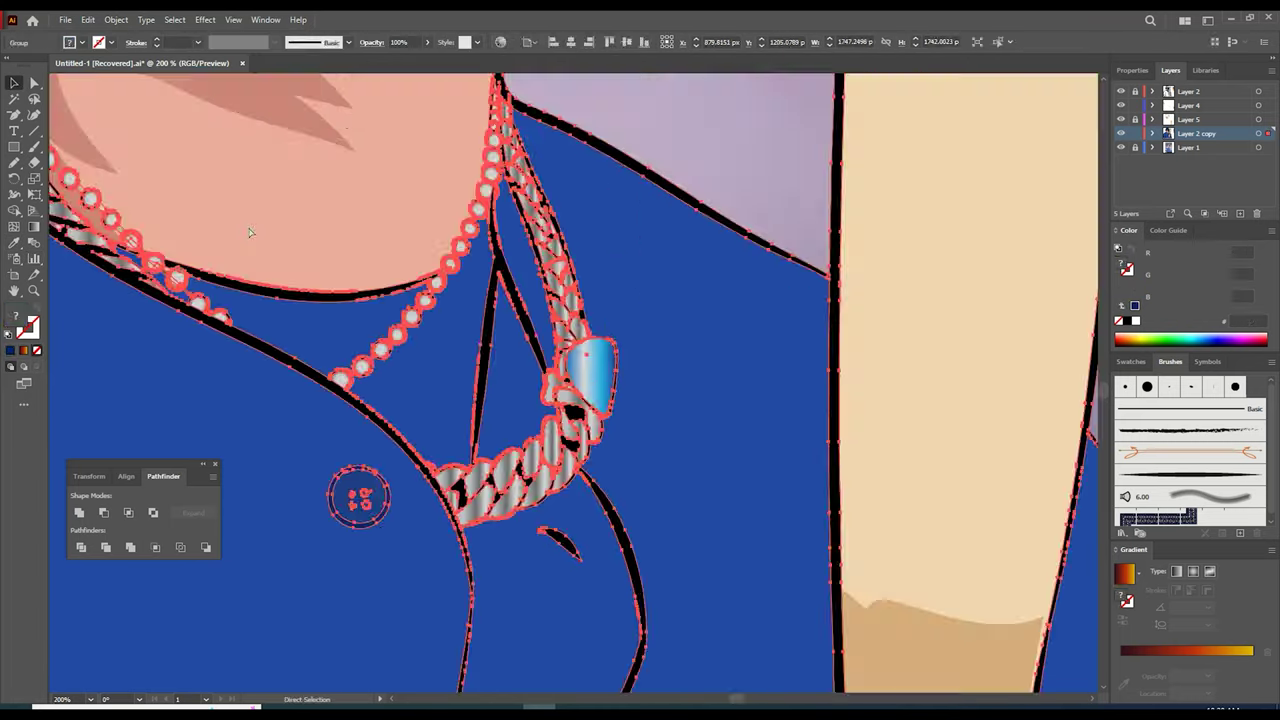
- Hide Layer 2 copy, reuse the dark blue 0A2E77 on Layer 4 and draw the darkest jersey fold shadows with the Pencil tool
click(747, 519)
key(i)
click(385, 588)
click(1121, 134)
click(1188, 105)
key(n)
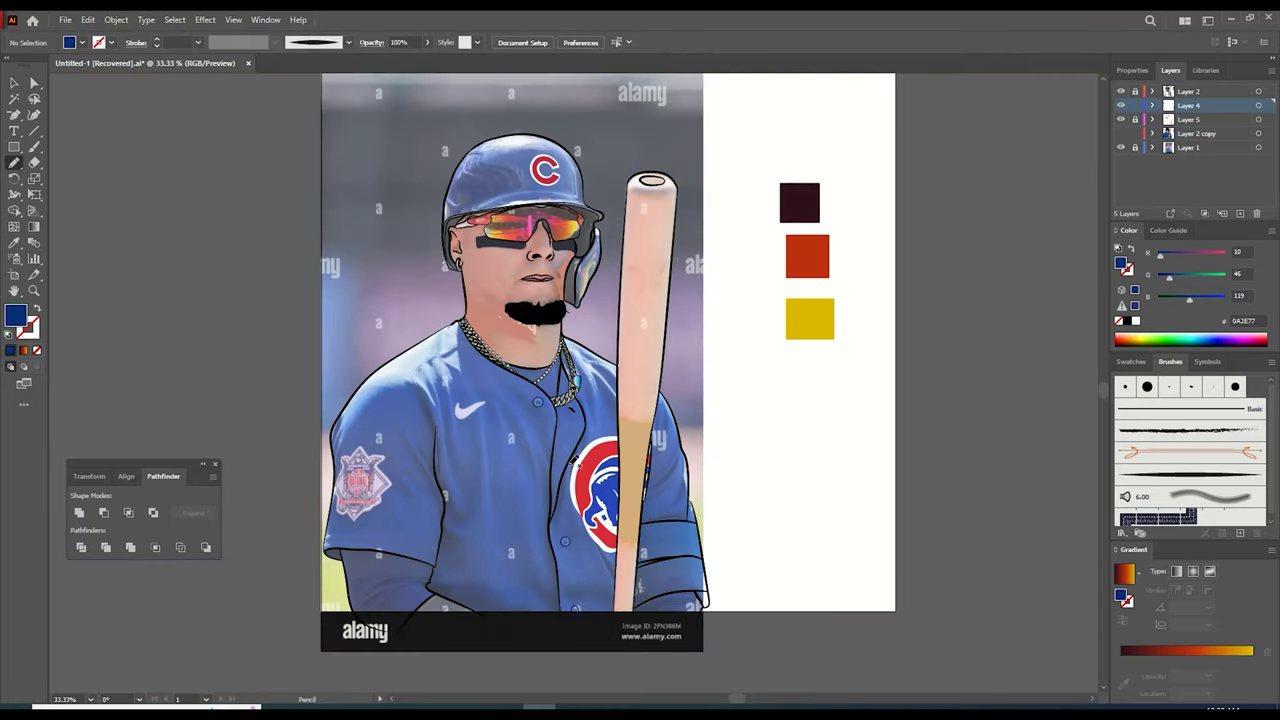
drag(457, 503, 466, 520)
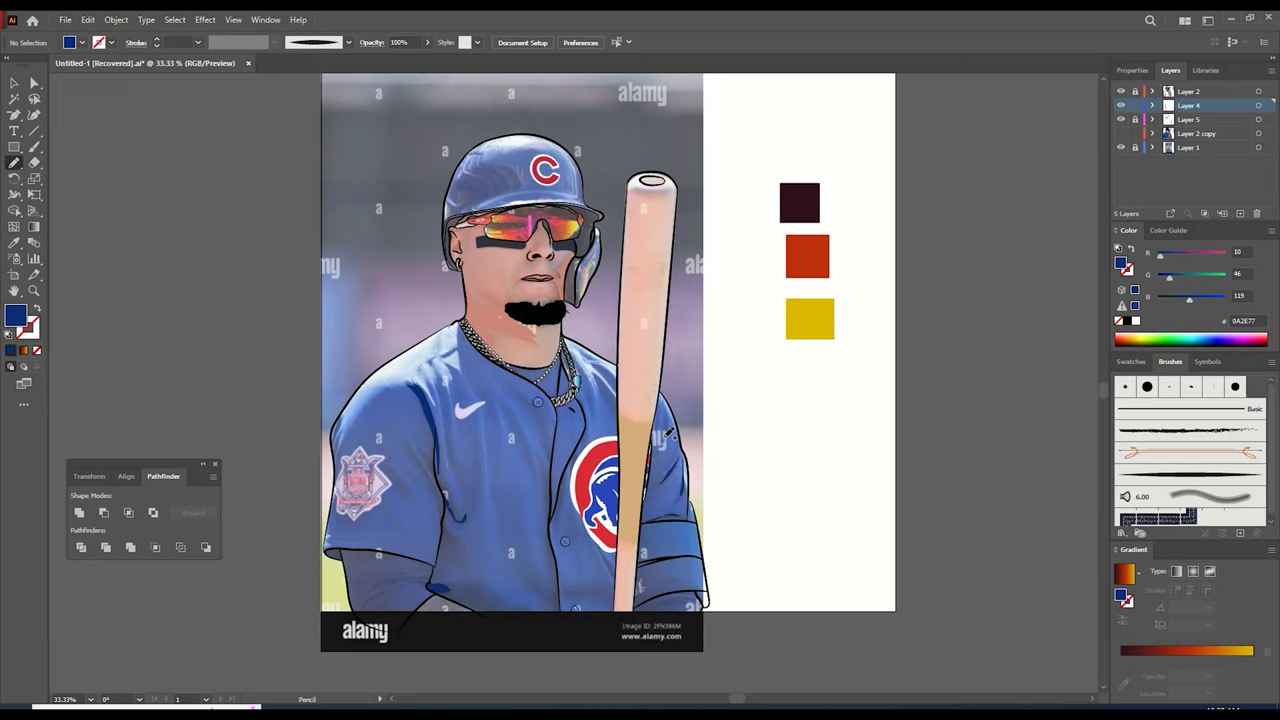
- Lock Layer 4, make Layer 5 the unlocked working layer and set the fill to 133E84
click(1135, 105)
click(1135, 119)
click(1188, 119)
double_click(15, 316)
click(604, 460)
click(793, 363)
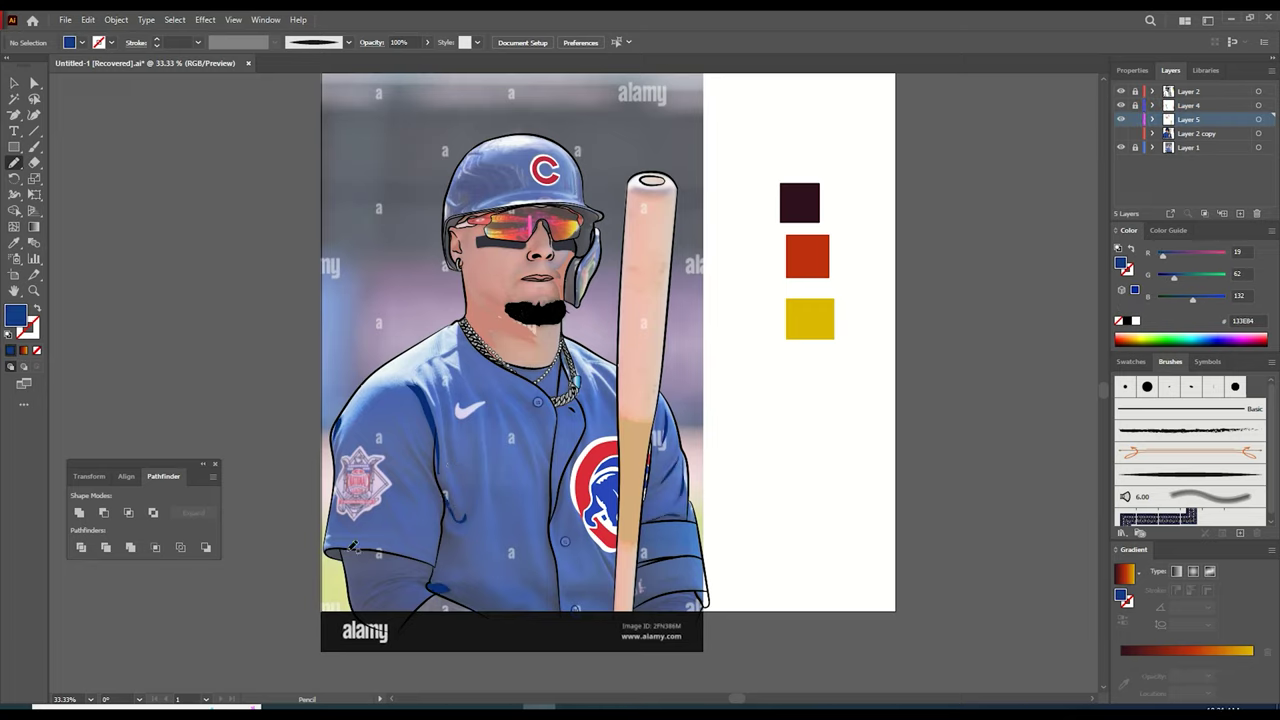
- Shade the sleeve with the league patch, drawing pencil shapes along its hem seam, shoulder edge and the folds beside the patch
key(ctrl+plus)
key(ctrl+plus)
drag(231, 563, 391, 465)
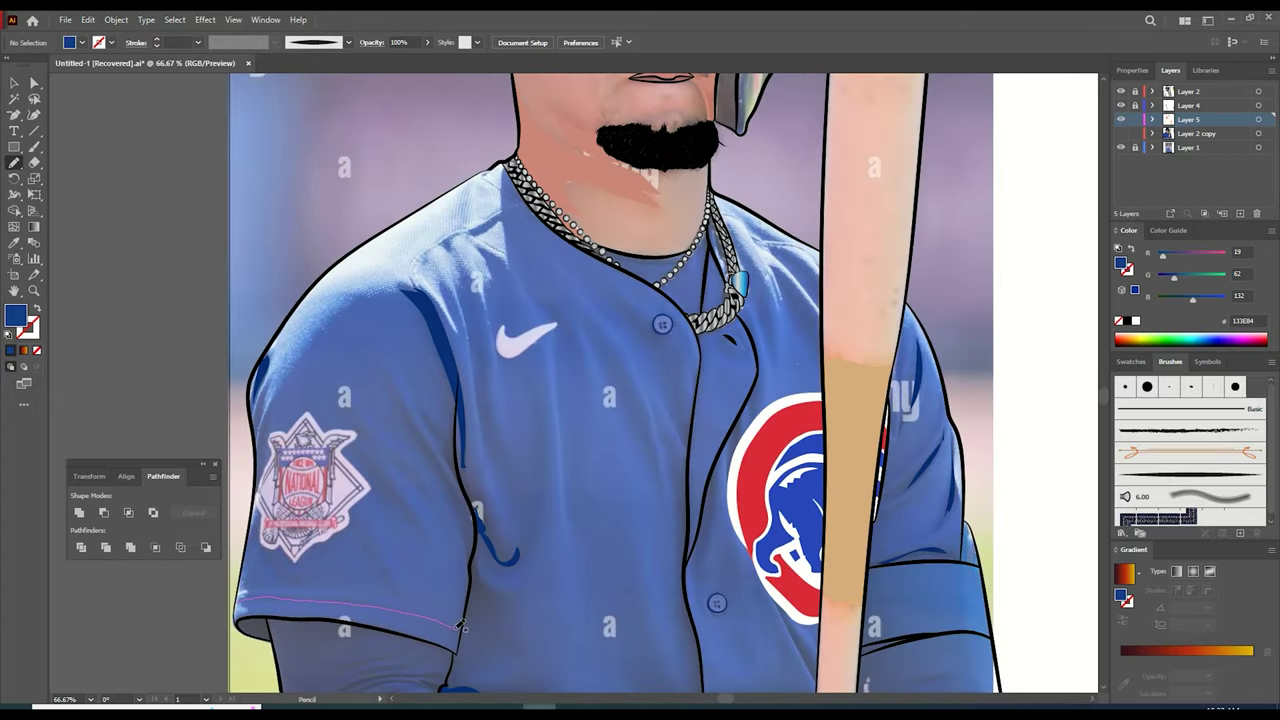
drag(367, 601, 262, 600)
drag(279, 343, 255, 432)
mouse_move(421, 530)
mouse_down()
mouse_move(353, 446)
mouse_move(420, 529)
mouse_up()
mouse_move(441, 505)
mouse_down()
mouse_move(375, 443)
mouse_move(438, 503)
mouse_up()
mouse_move(467, 560)
mouse_down()
mouse_move(407, 421)
mouse_move(468, 560)
mouse_up()
drag(457, 405, 461, 483)
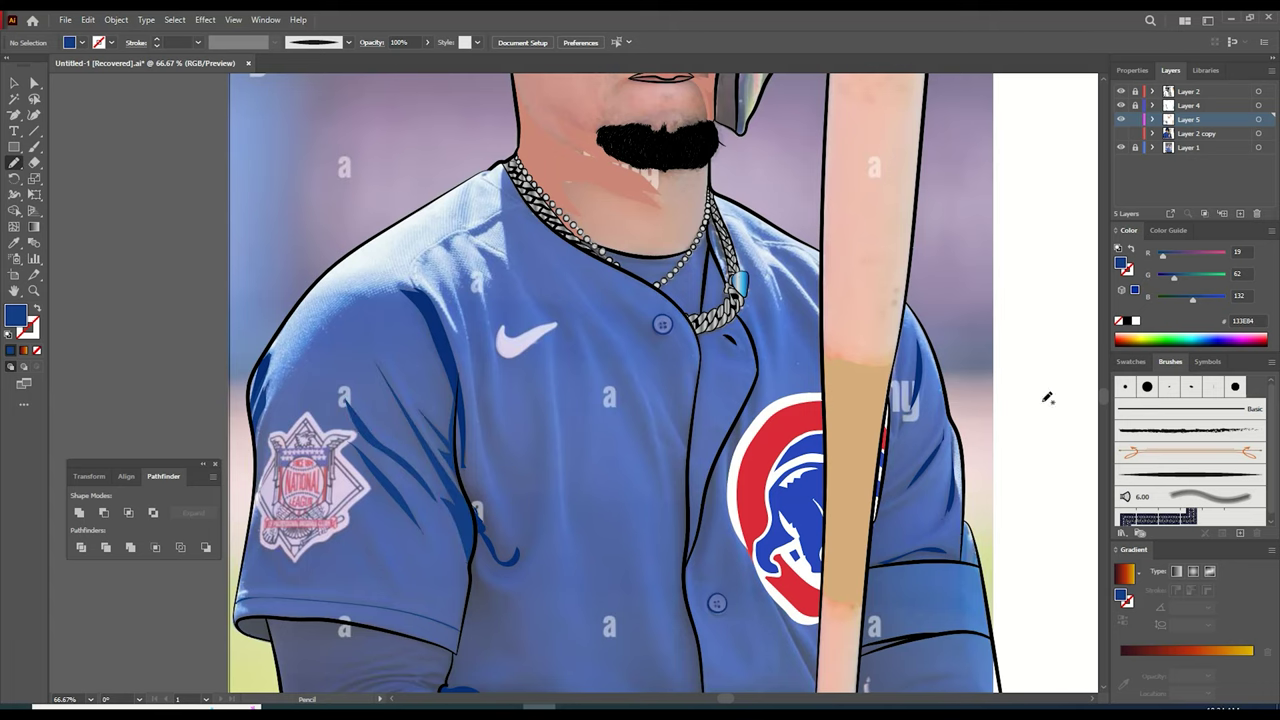
- Shade the jersey front with pencil shapes beside the patch sleeve, along the lower edge and next to the button placket
drag(1103, 397, 1103, 404)
mouse_move(461, 350)
mouse_down()
mouse_move(517, 434)
mouse_move(506, 514)
mouse_up()
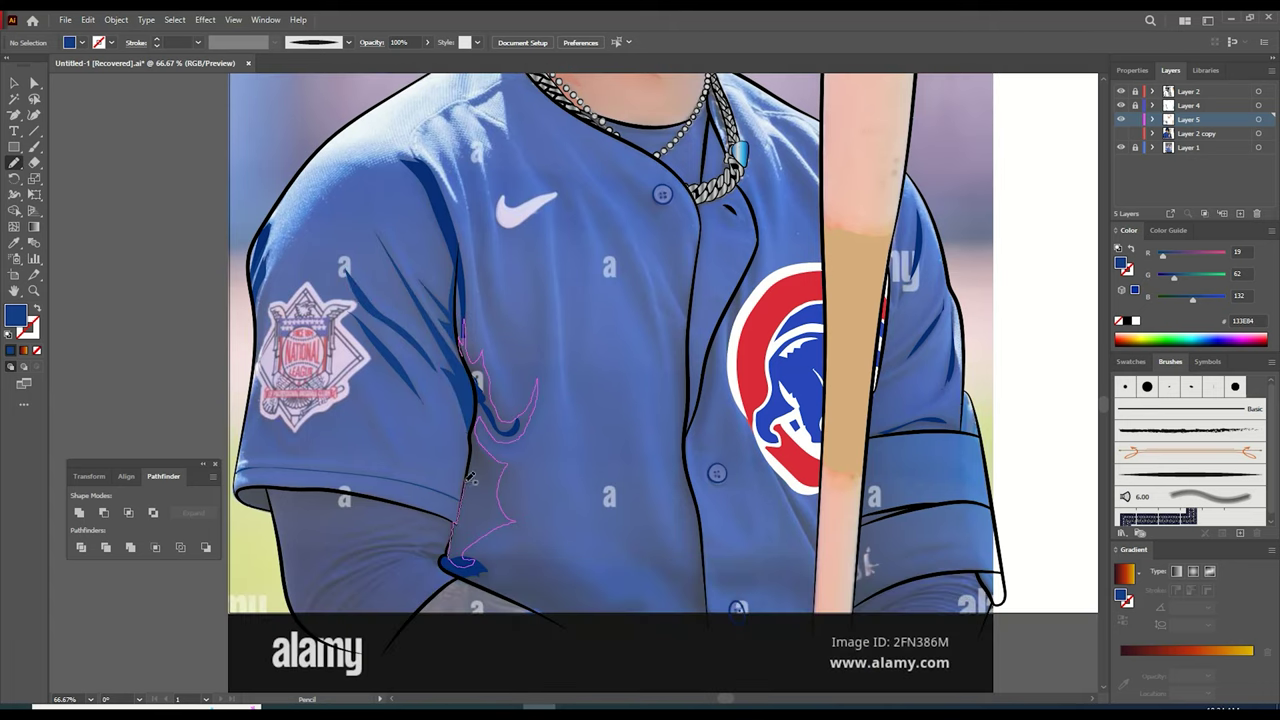
drag(474, 362, 465, 330)
drag(536, 612, 456, 571)
mouse_move(698, 628)
mouse_down()
mouse_move(669, 312)
mouse_move(700, 628)
mouse_up()
drag(687, 320, 668, 272)
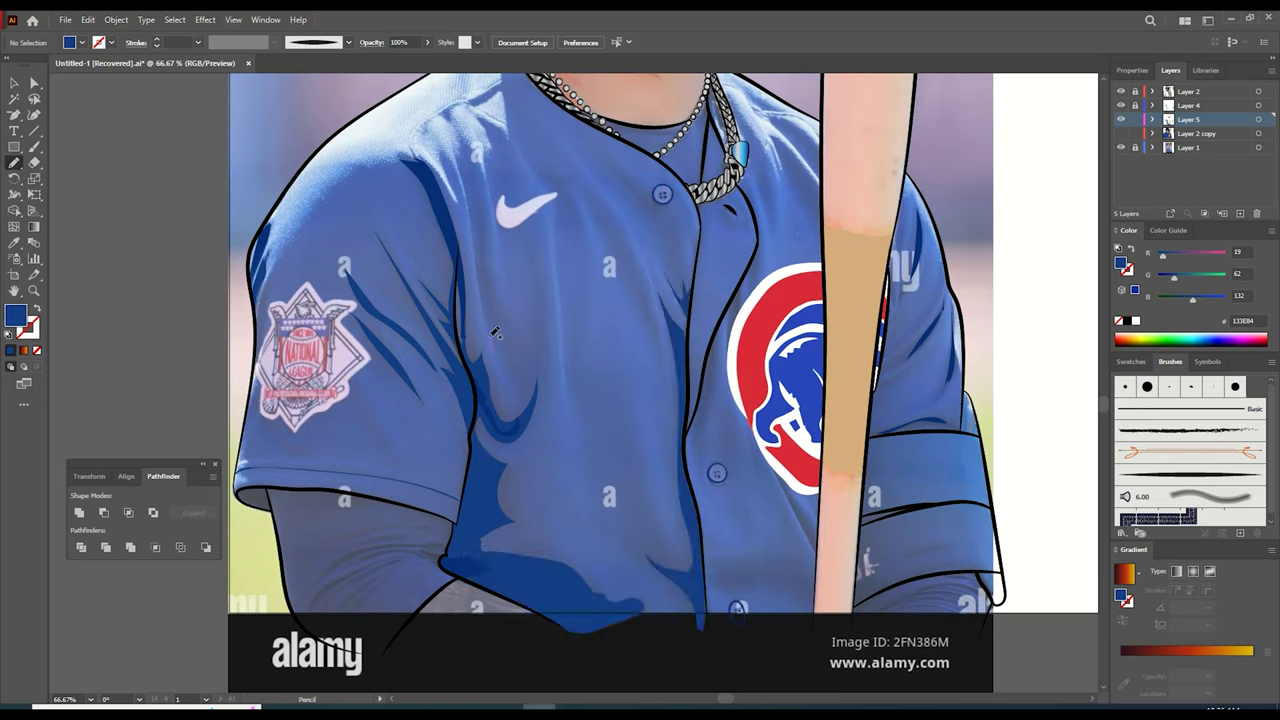
- Draw fold shadows on the jersey chest around the Nike swoosh and from the collar towards the placket
drag(538, 310, 494, 357)
drag(567, 391, 566, 388)
mouse_move(516, 140)
mouse_down()
mouse_move(622, 225)
mouse_move(516, 139)
mouse_up()
drag(598, 150, 640, 179)
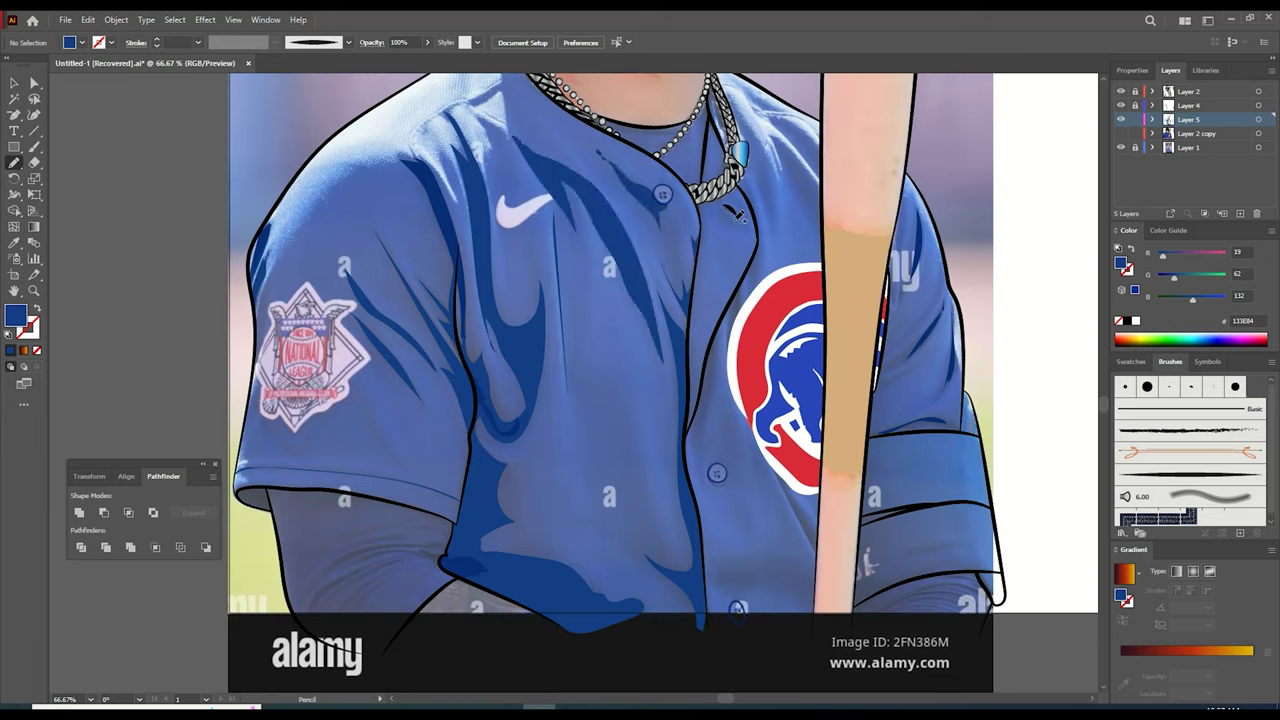
- Shade the other side of the placket with pencil shapes under the necklace, around the Cubs logo and at the collar
drag(735, 217, 724, 206)
mouse_move(699, 461)
mouse_down()
mouse_move(698, 416)
mouse_move(698, 460)
mouse_up()
mouse_move(773, 463)
mouse_down()
mouse_move(822, 544)
mouse_move(798, 502)
mouse_up()
mouse_move(798, 591)
mouse_down()
mouse_move(783, 588)
mouse_move(814, 590)
mouse_up()
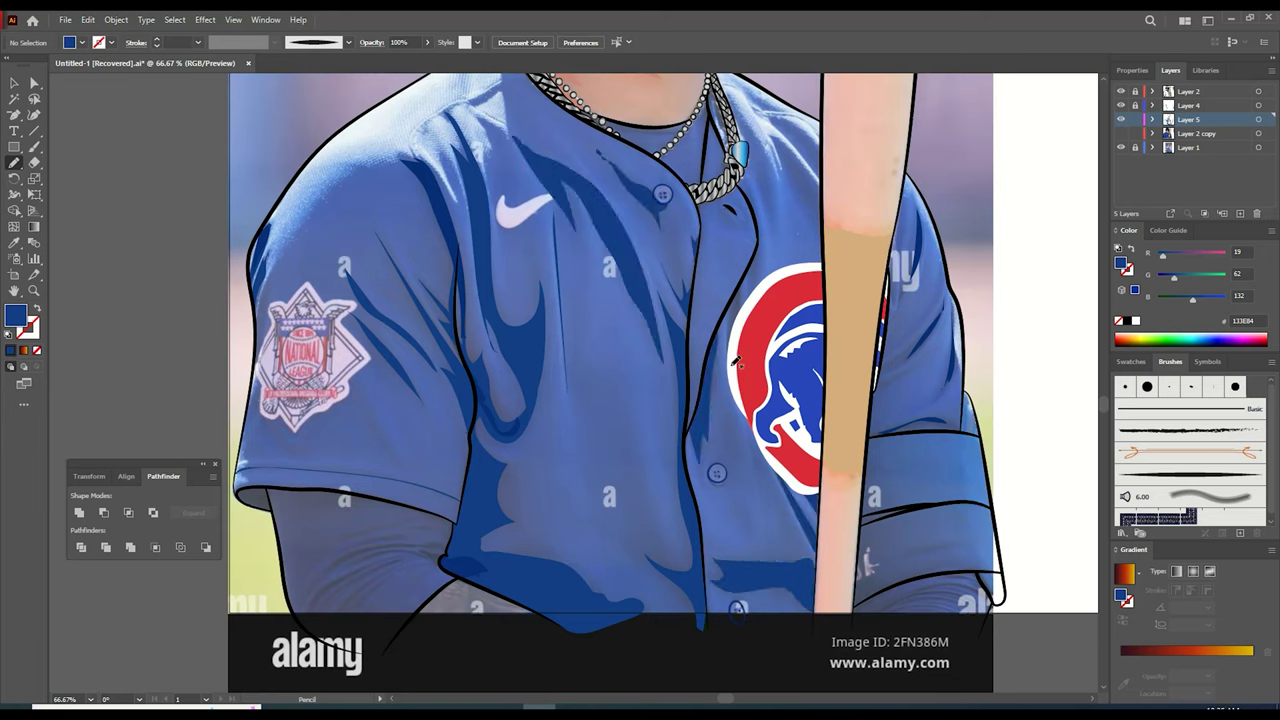
drag(741, 272, 728, 346)
drag(738, 118, 740, 114)
mouse_move(774, 138)
mouse_down()
mouse_move(820, 178)
mouse_move(772, 122)
mouse_up()
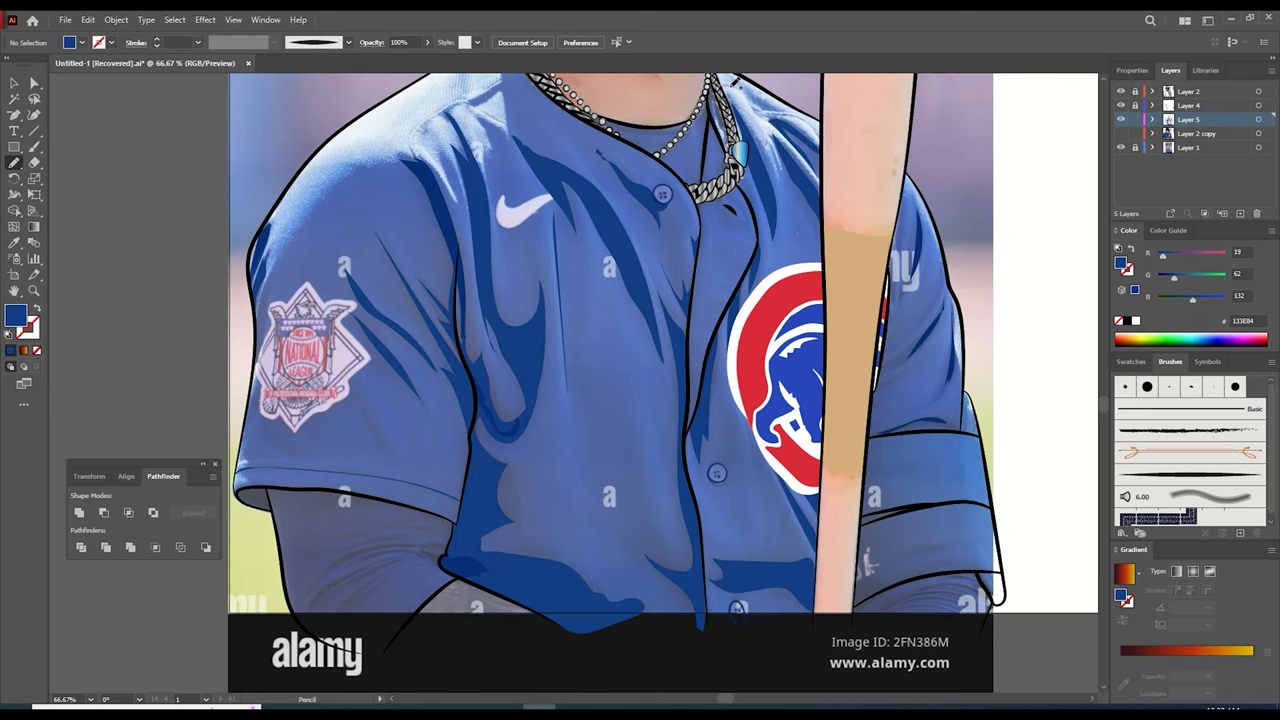
mouse_move(728, 84)
mouse_down()
mouse_move(714, 352)
mouse_move(792, 382)
mouse_up()
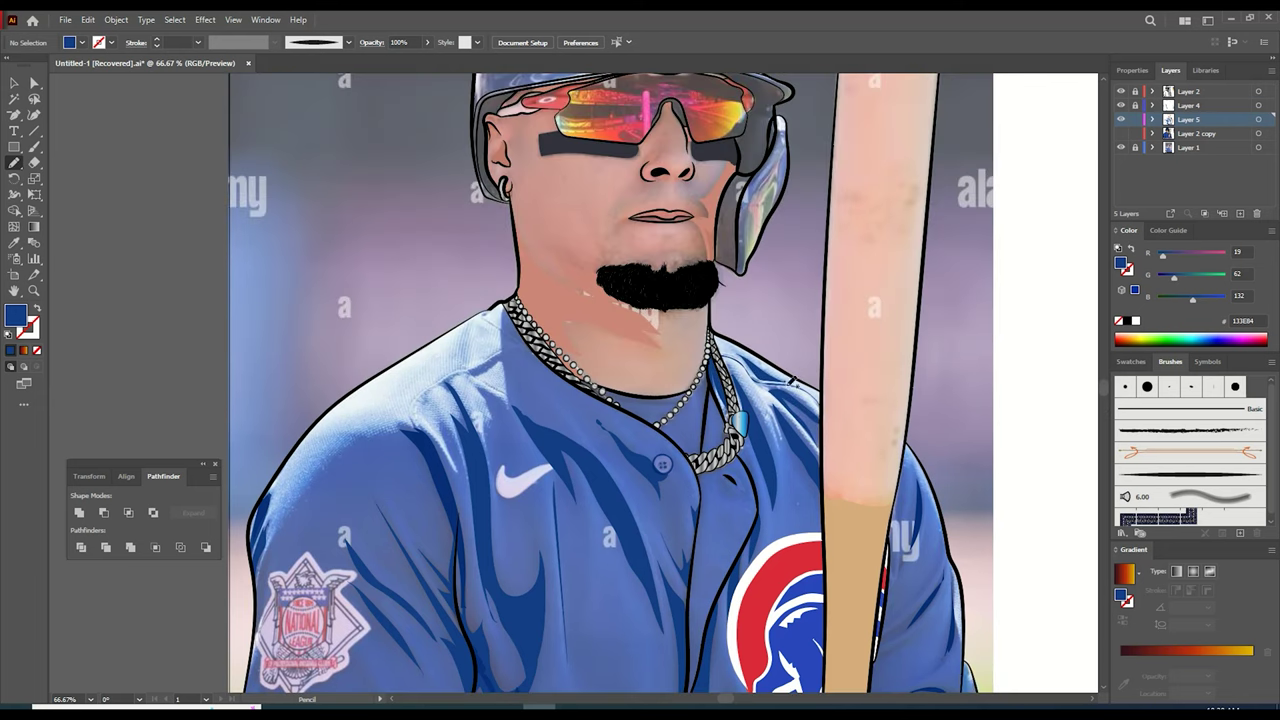
- Draw fold shadows on the jersey sleeve behind the bat, from the logo edge to the sleeve outline
scroll(908, 530, down, 5)
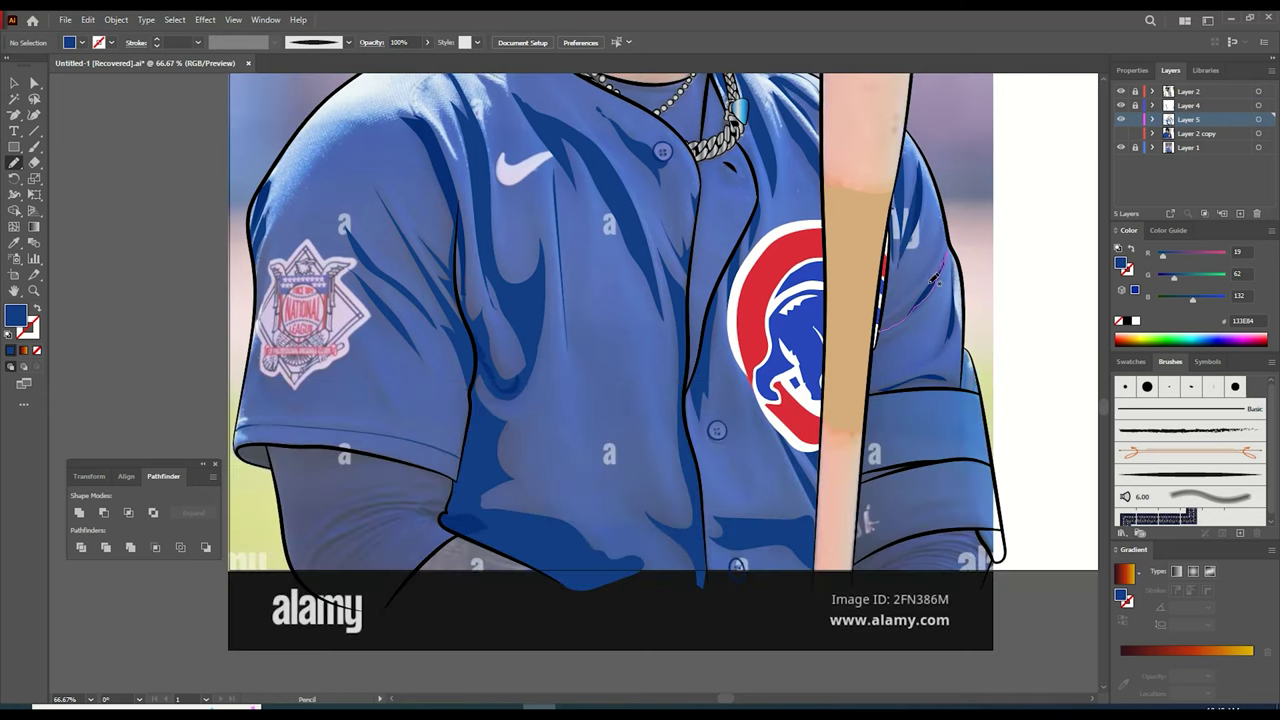
drag(910, 284, 888, 312)
mouse_move(880, 345)
mouse_down()
mouse_move(914, 320)
mouse_move(880, 347)
mouse_up()
mouse_move(878, 390)
mouse_down()
mouse_move(892, 384)
mouse_move(872, 390)
mouse_up()
mouse_move(956, 274)
mouse_down()
mouse_move(948, 350)
mouse_move(954, 280)
mouse_up()
- Lock Layer 5 and Layer 2 copy, keep the copy hidden, unlock Layer 4 and set the fill to 0E3675
click(1135, 119)
click(1121, 133)
click(1135, 133)
click(1190, 106)
click(1135, 105)
click(1121, 133)
double_click(16, 315)
click(797, 358)
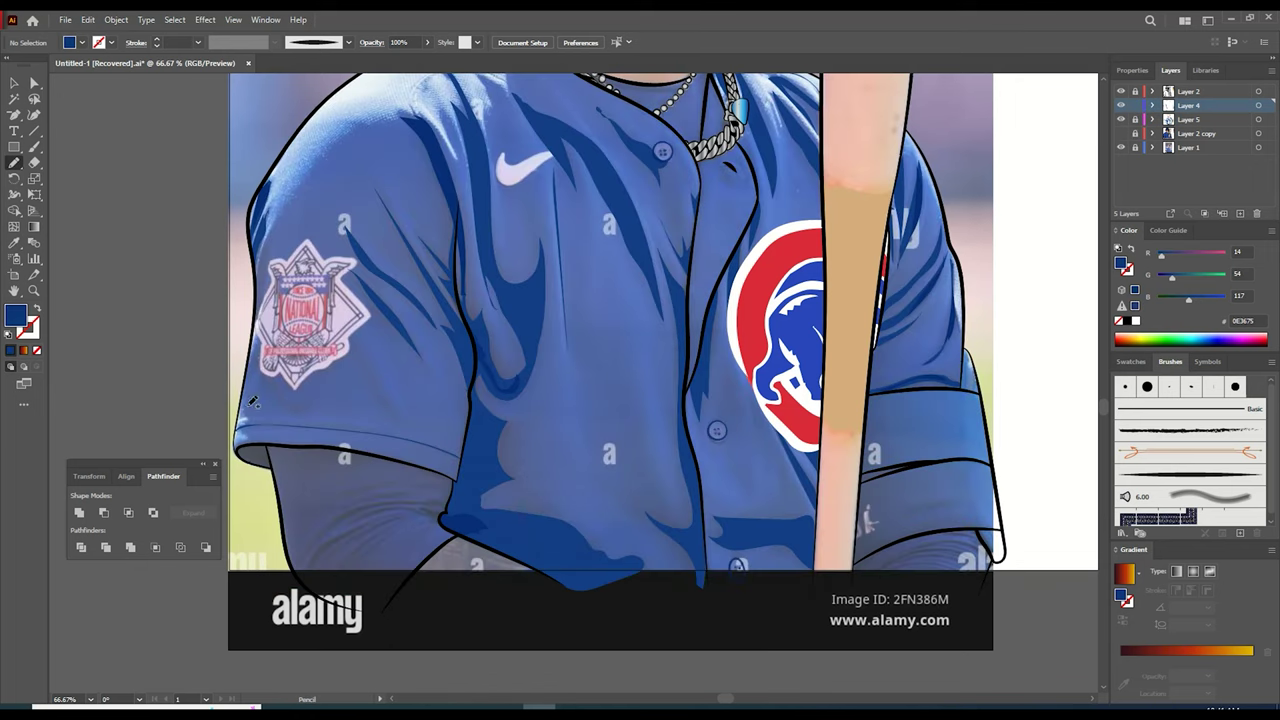
- Shade the undersleeve below the patch sleeve with pencil shapes along its upper edge and wrinkles
drag(400, 495, 440, 490)
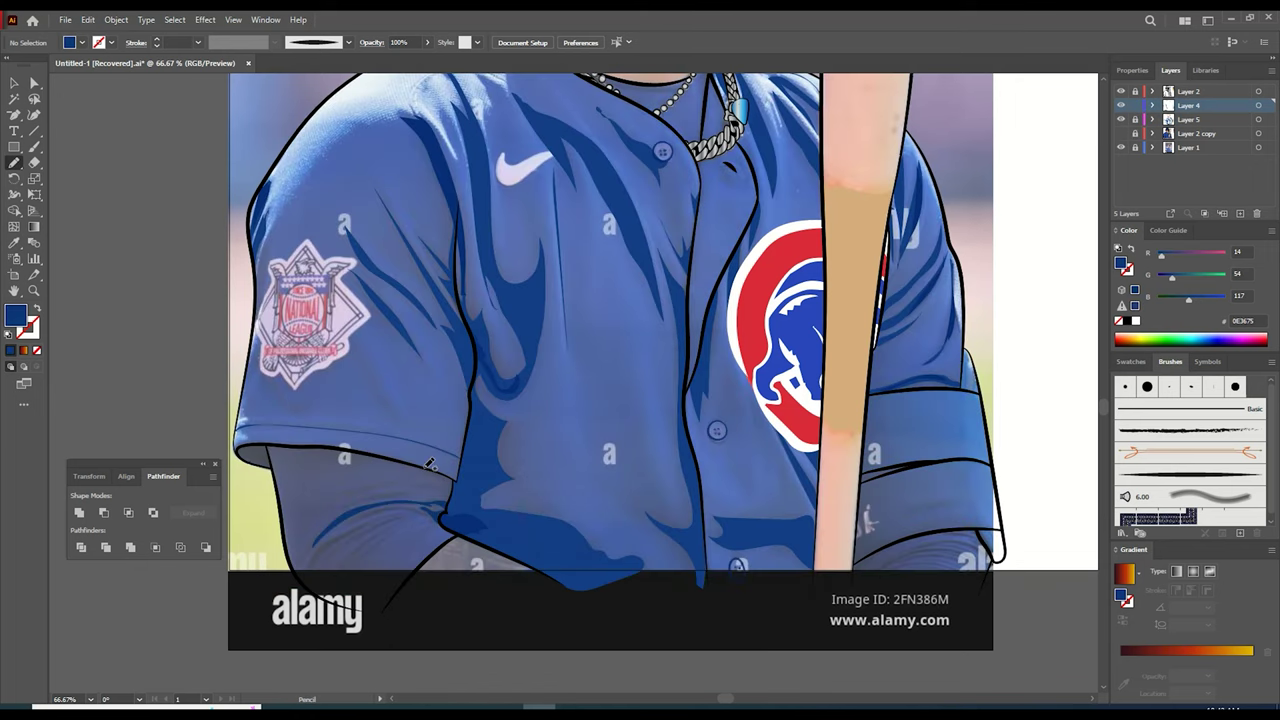
drag(322, 446, 358, 458)
mouse_move(310, 582)
mouse_down()
mouse_move(344, 535)
mouse_move(312, 582)
mouse_up()
drag(352, 543, 356, 588)
drag(400, 507, 450, 483)
- Set the fill to 2658A8, hide Layer 2 copy and shade the armband folds with the Pencil tool
drag(724, 699, 736, 699)
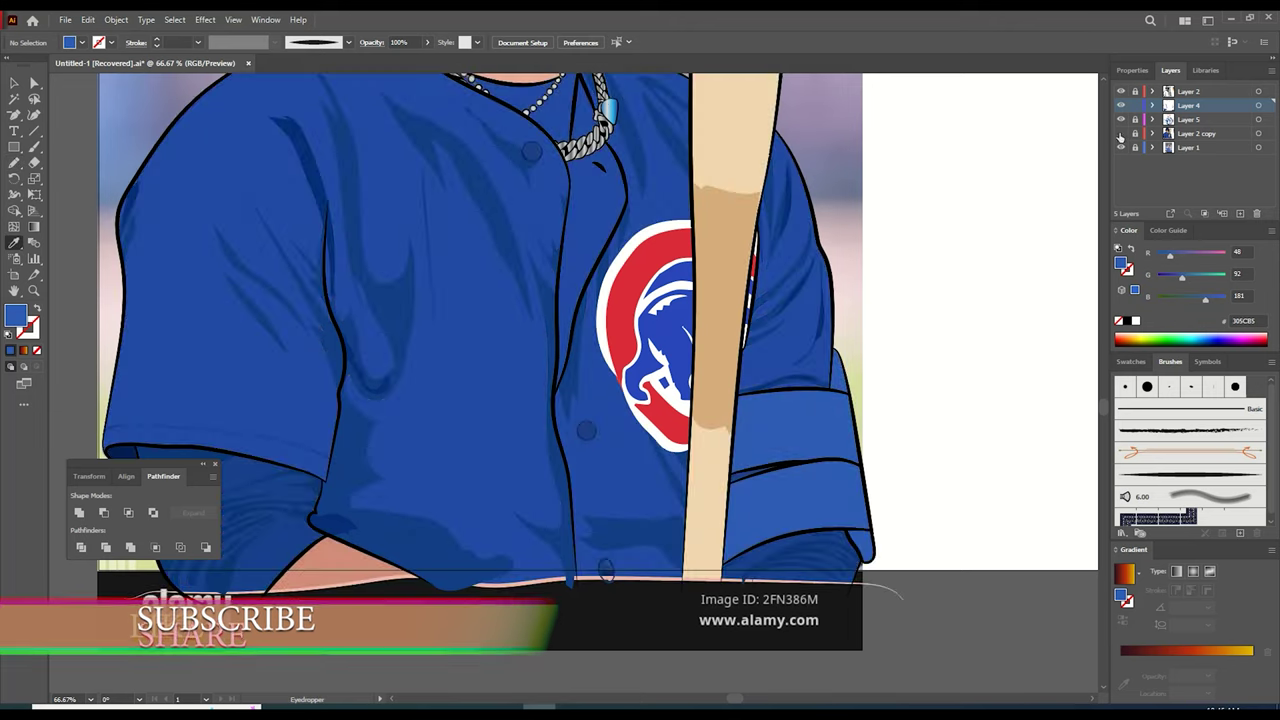
click(1120, 135)
click(800, 418)
key(n)
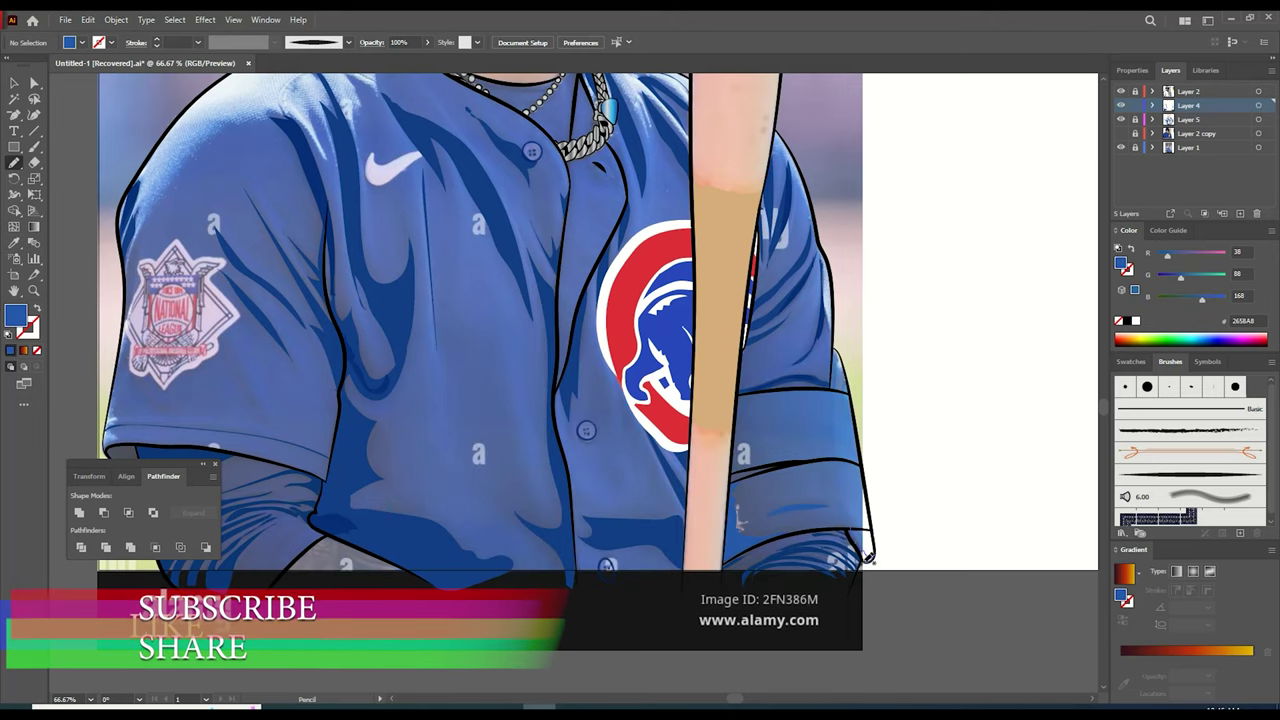
- Shade the undershirt visible at the neckline behind the necklaces with a pencil shape in 133E84
drag(1103, 408, 1103, 391)
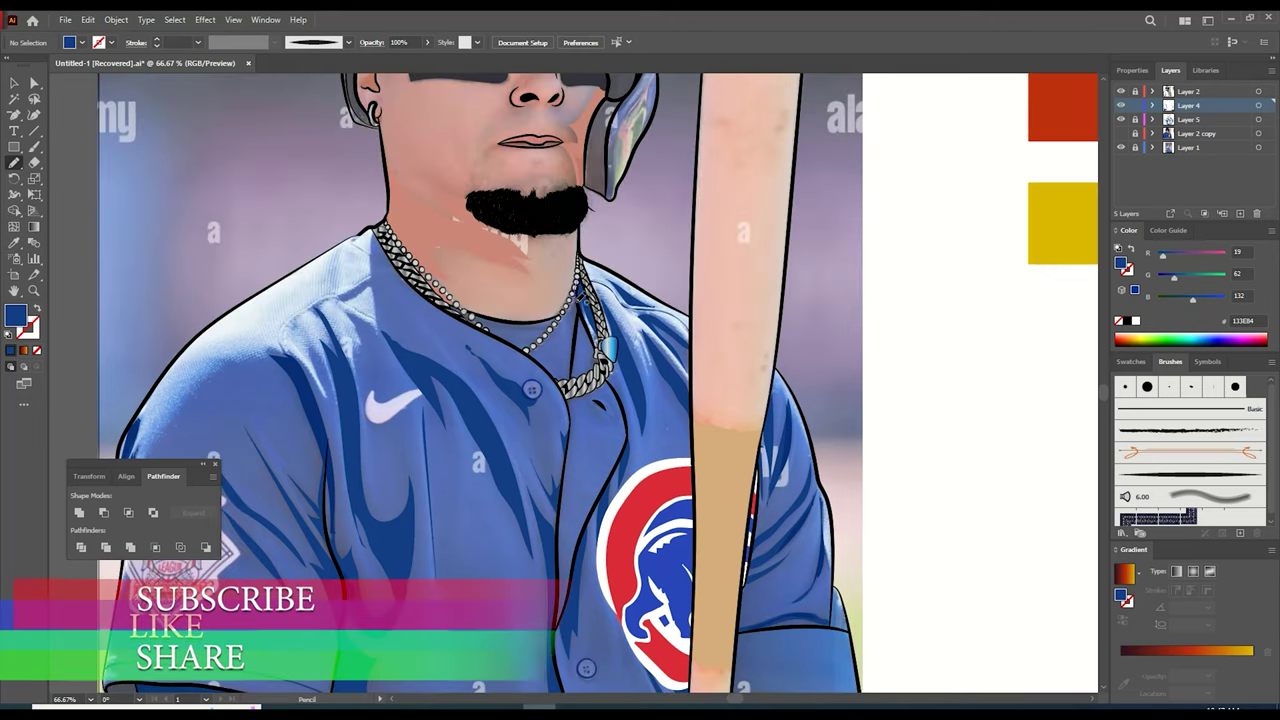
drag(537, 321, 578, 290)
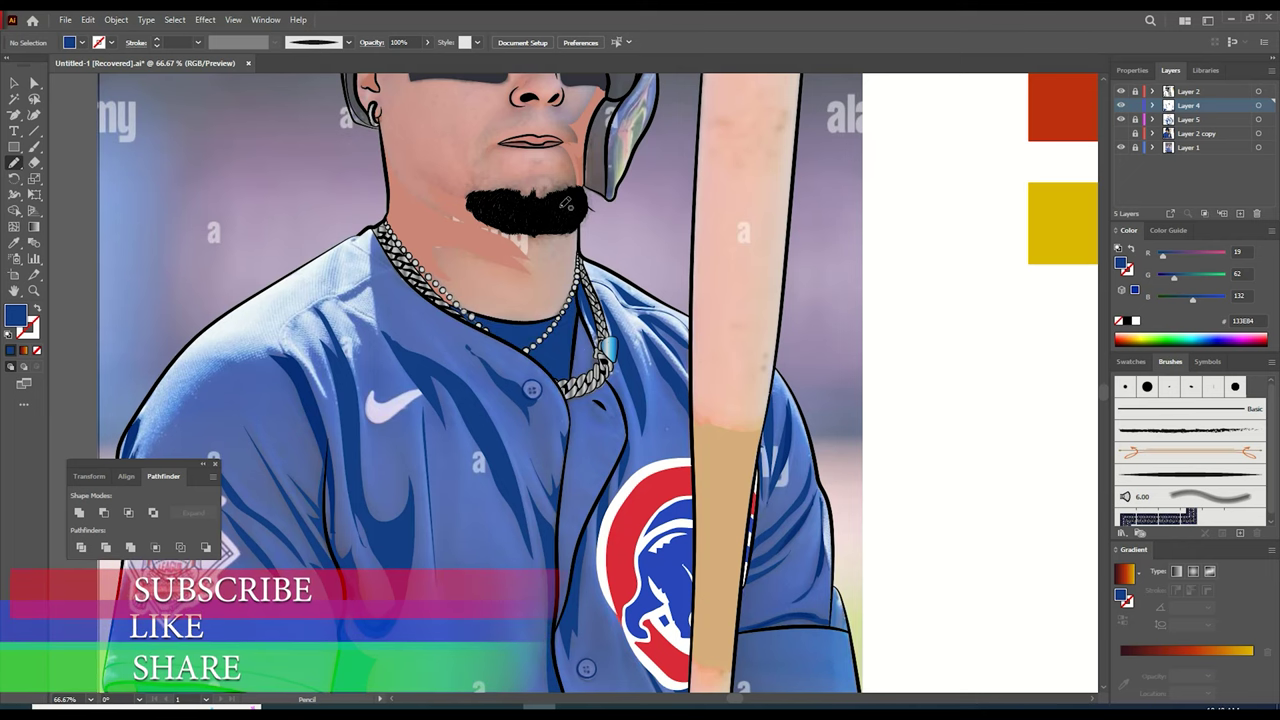
mouse_move(397, 268)
mouse_down()
mouse_move(330, 291)
mouse_move(303, 349)
mouse_up()
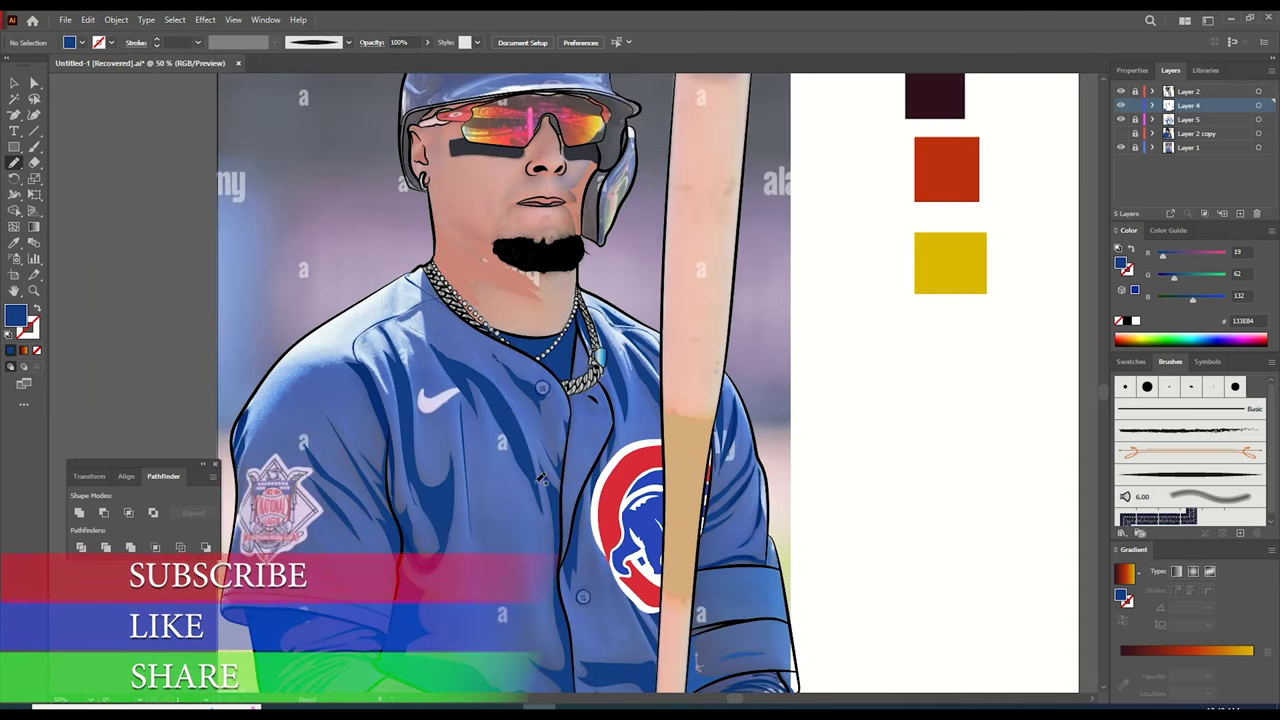
- Draw white FFFFFF highlight shapes on a new Layer 6 over the lit shoulders and sleeves
double_click(33, 328)
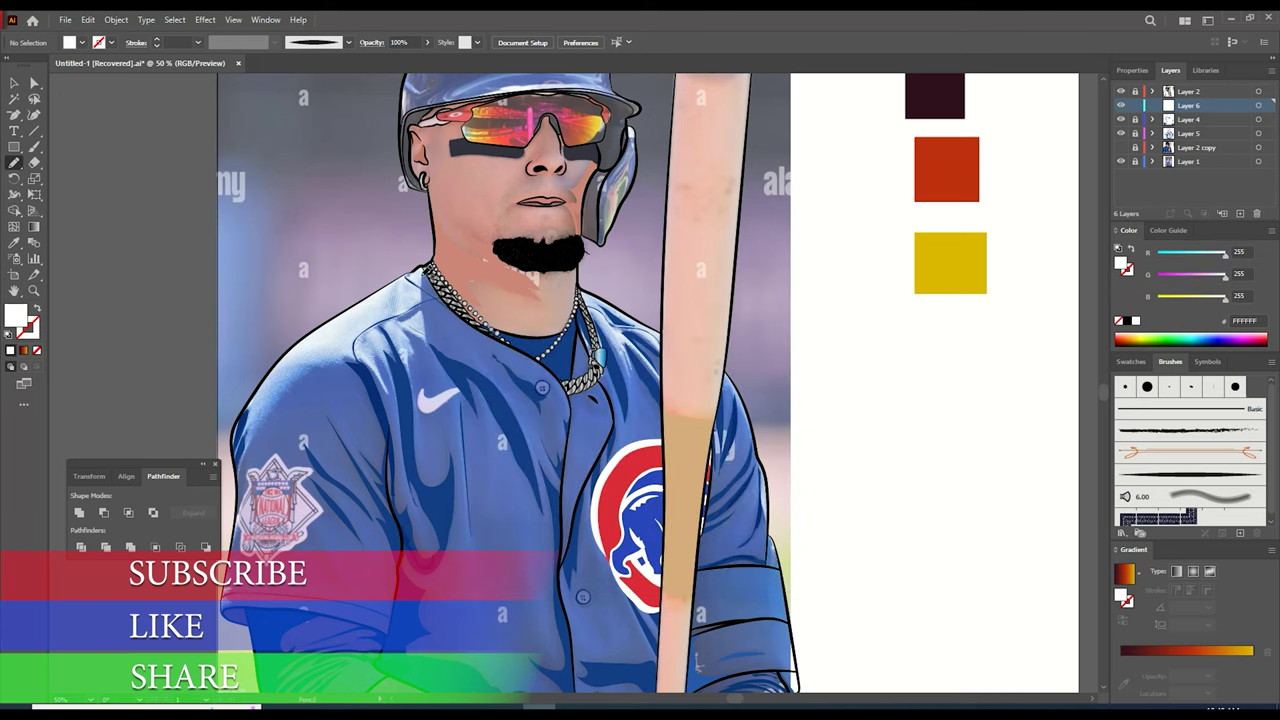
drag(316, 364, 237, 449)
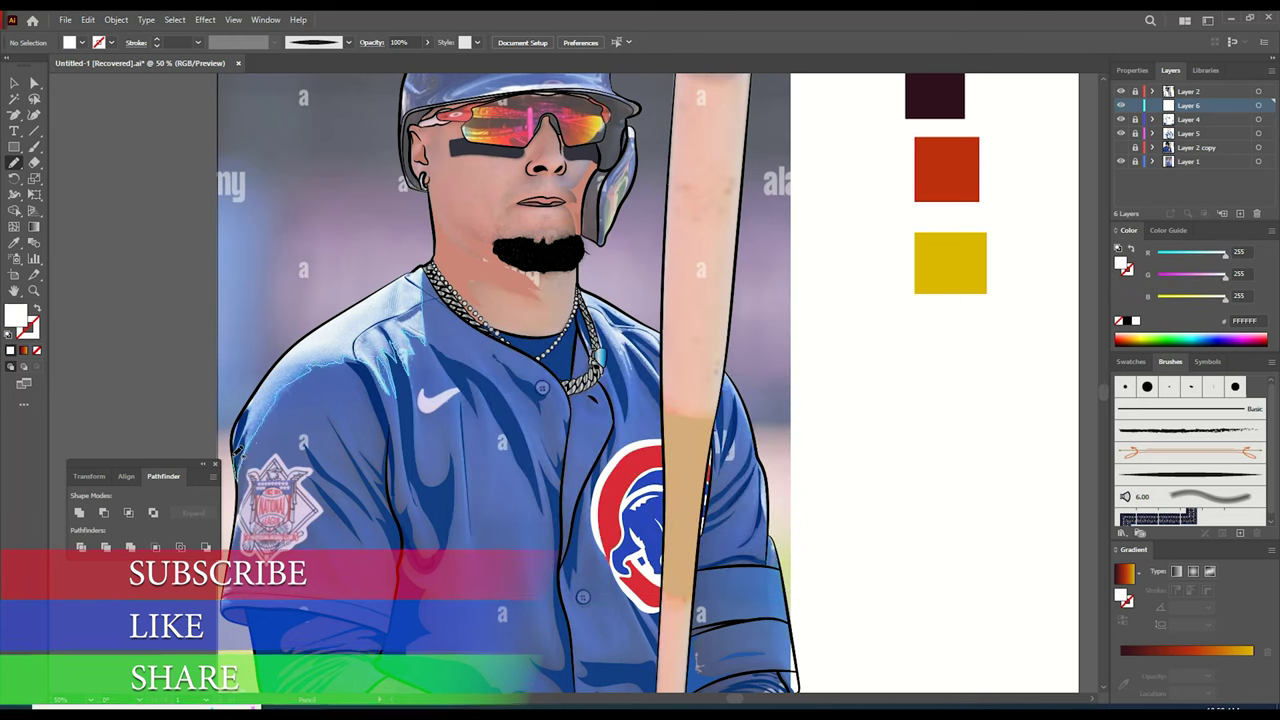
drag(308, 335, 428, 262)
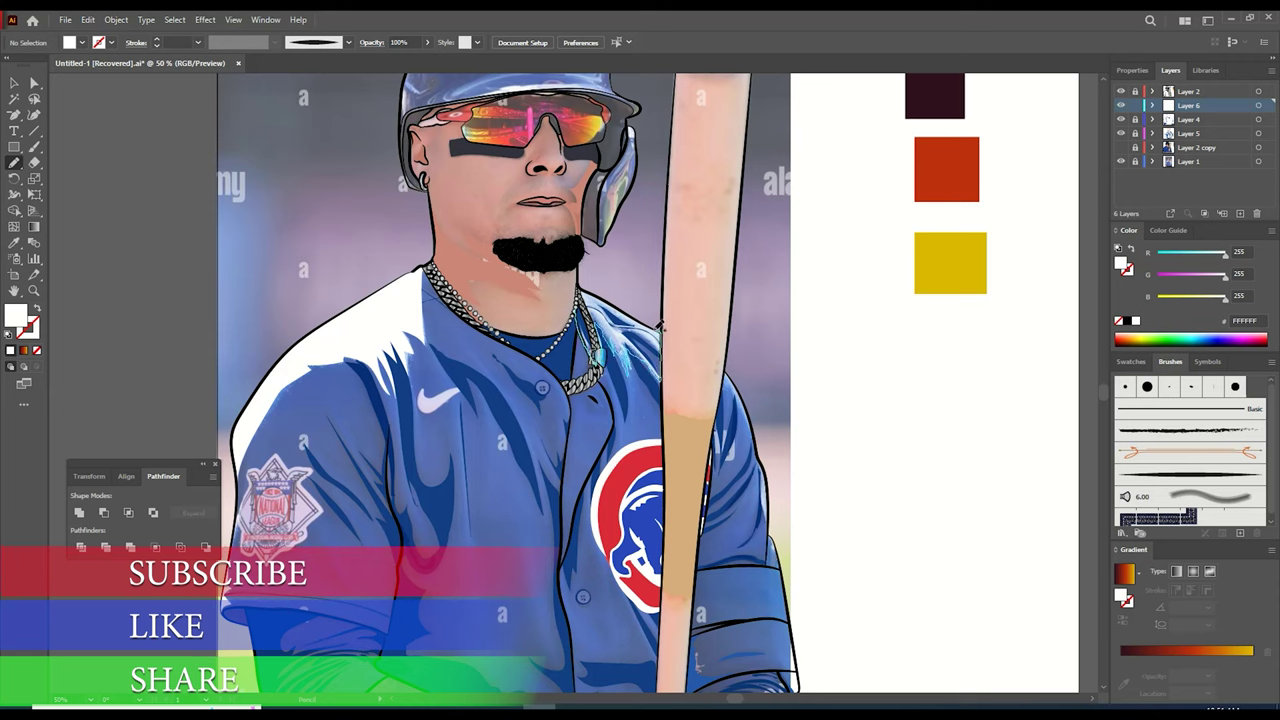
drag(588, 290, 581, 288)
mouse_move(724, 374)
mouse_down()
mouse_move(755, 438)
mouse_move(777, 565)
mouse_up()
click(174, 19)
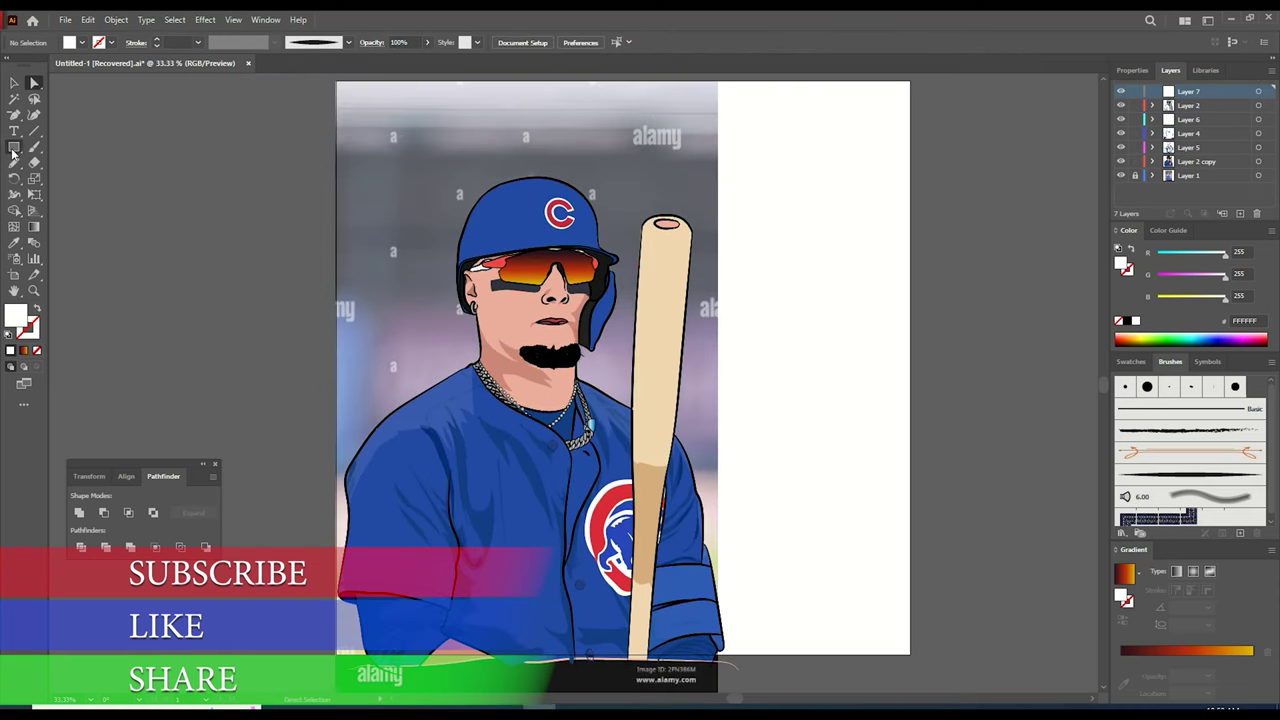
- Draw an unfilled rectangle over the artboard on Layer 7 as a clipping mask for the artwork
click(14, 149)
key(slash)
mouse_move(336, 81)
mouse_down()
mouse_move(923, 603)
mouse_move(336, 103)
mouse_up()
key(ctrl+z)
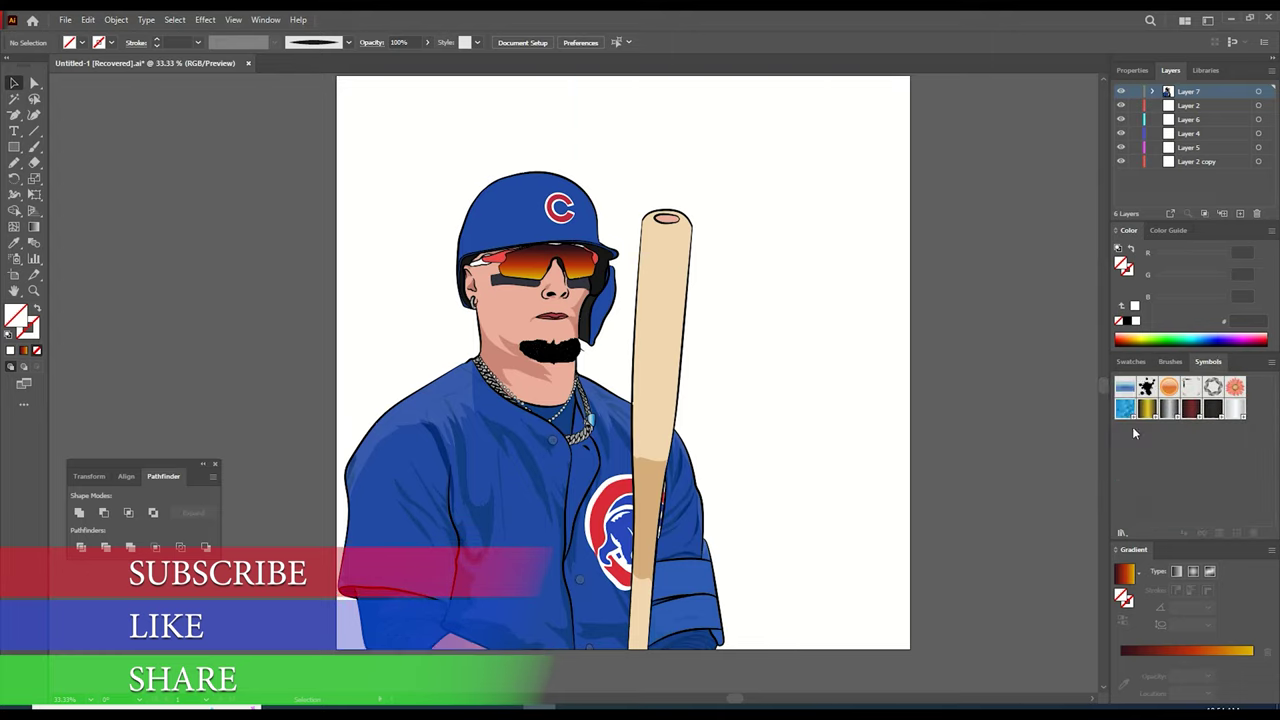